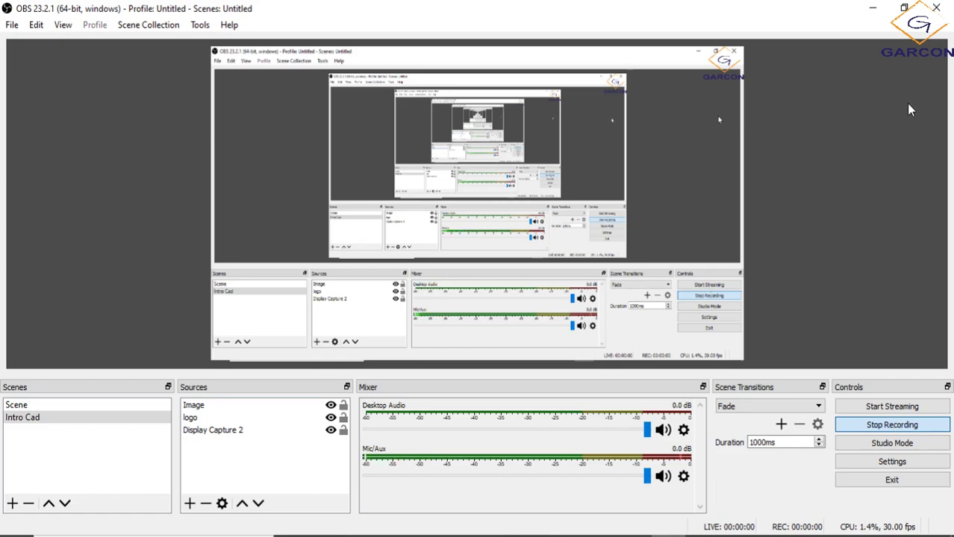
# - Minimize the OBS window and return to the Sba Template 2013 drawing in AutoCAD
pyautogui.click(872, 11)
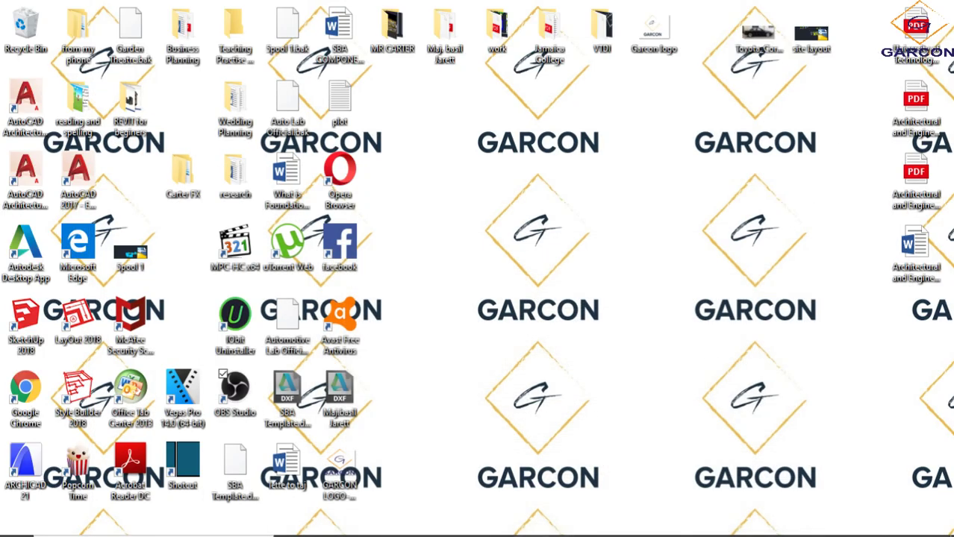
pyautogui.scroll(-1, 507, 339)
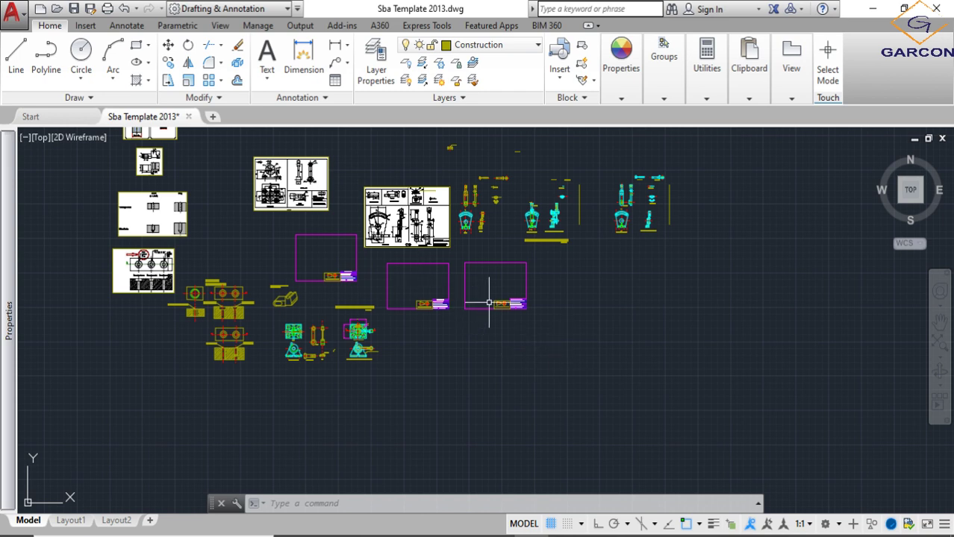
# - Survey the sheets, viewing the Movable Arm Assembly title, assembled plan and front sectional elevation
pyautogui.scroll(1, 490, 301)
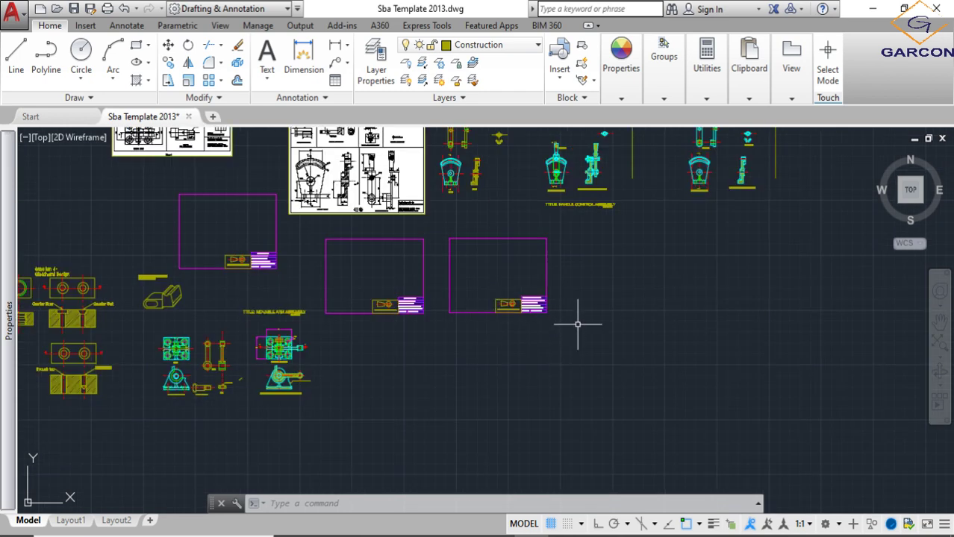
pyautogui.moveTo(633, 300); pyautogui.dragTo(615, 329, button='middle')
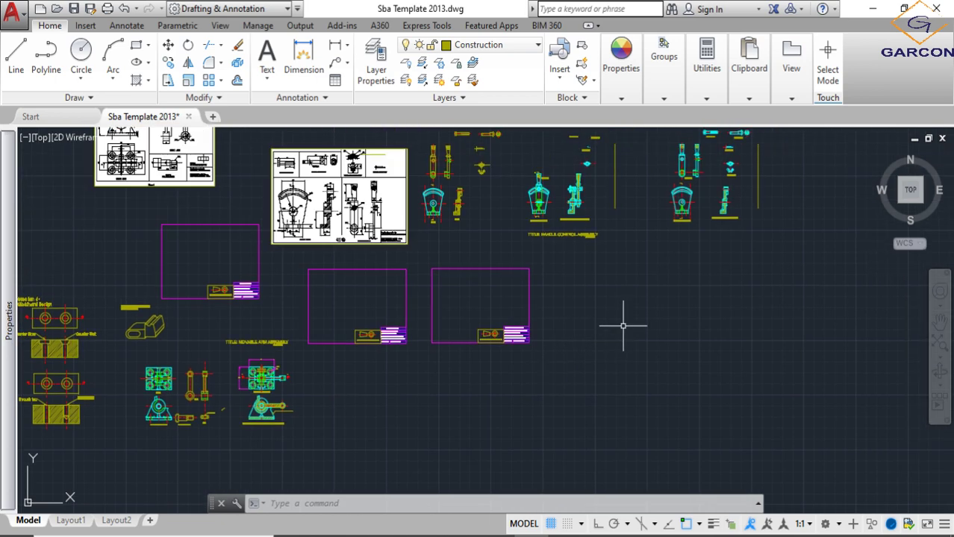
pyautogui.scroll(3, 298, 369)
pyautogui.scroll(2, 299, 358)
pyautogui.moveTo(207, 228); pyautogui.dragTo(374, 212, button='middle')
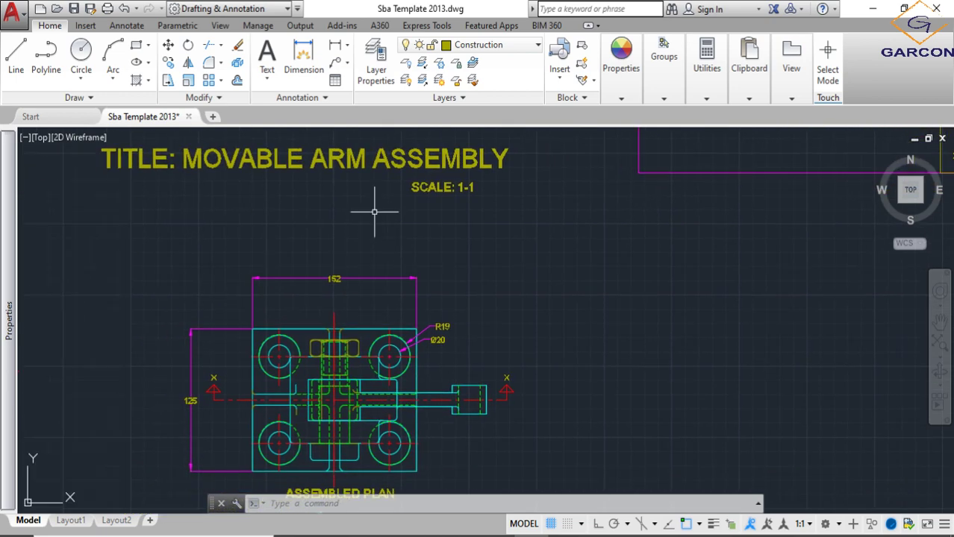
pyautogui.scroll(-2, 455, 188)
pyautogui.moveTo(448, 246); pyautogui.dragTo(473, 198, button='middle')
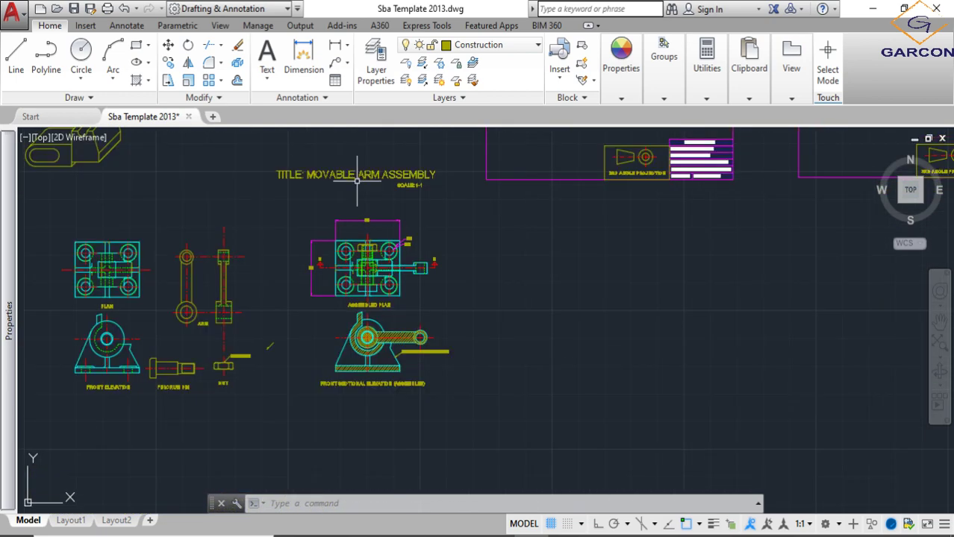
pyautogui.scroll(4, 368, 298)
pyautogui.moveTo(375, 329); pyautogui.dragTo(374, 284, button='middle')
pyautogui.scroll(-3, 360, 411)
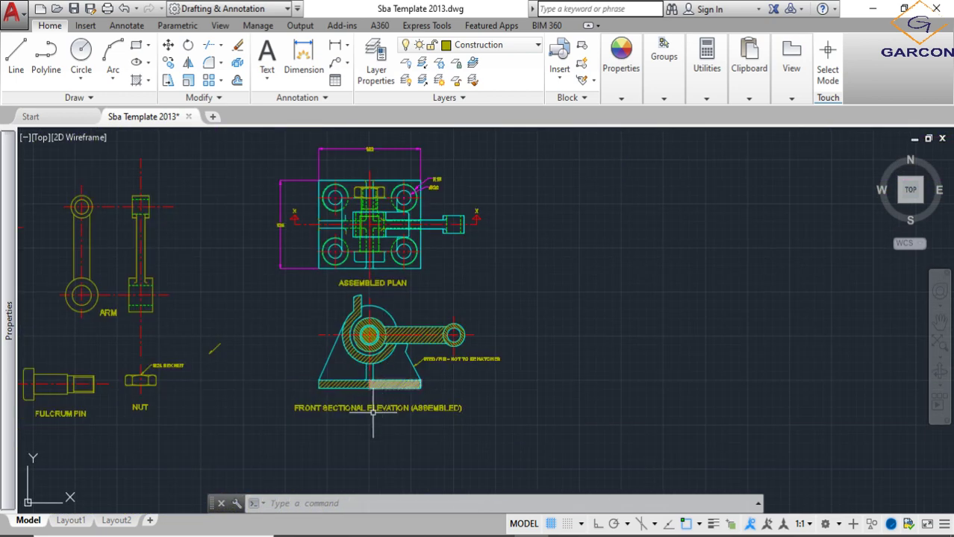
pyautogui.scroll(5, 361, 416)
pyautogui.scroll(-2, 463, 403)
pyautogui.scroll(-1, 459, 403)
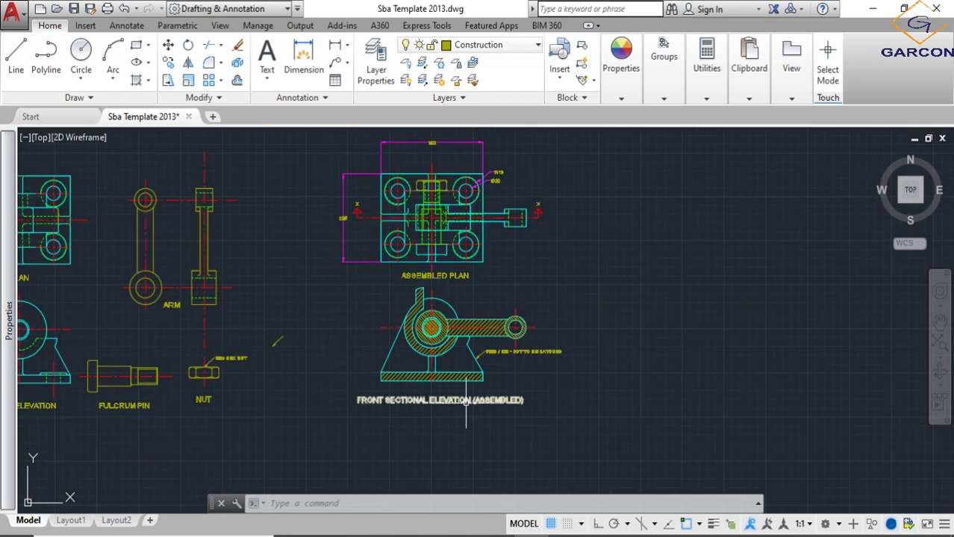
pyautogui.scroll(-2, 366, 404)
pyautogui.scroll(-2, 406, 397)
pyautogui.scroll(-2, 489, 351)
pyautogui.scroll(2, 366, 188)
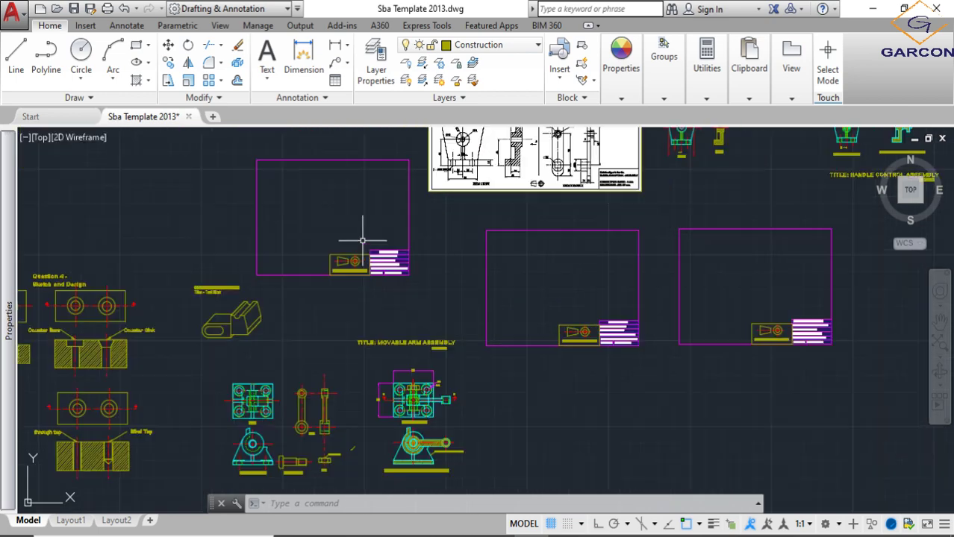
pyautogui.scroll(2, 367, 183)
pyautogui.scroll(4, 369, 167)
# - Zoom in close on the SCALE row of the Question 1 title block
pyautogui.moveTo(369, 167); pyautogui.dragTo(367, 296, button='middle')
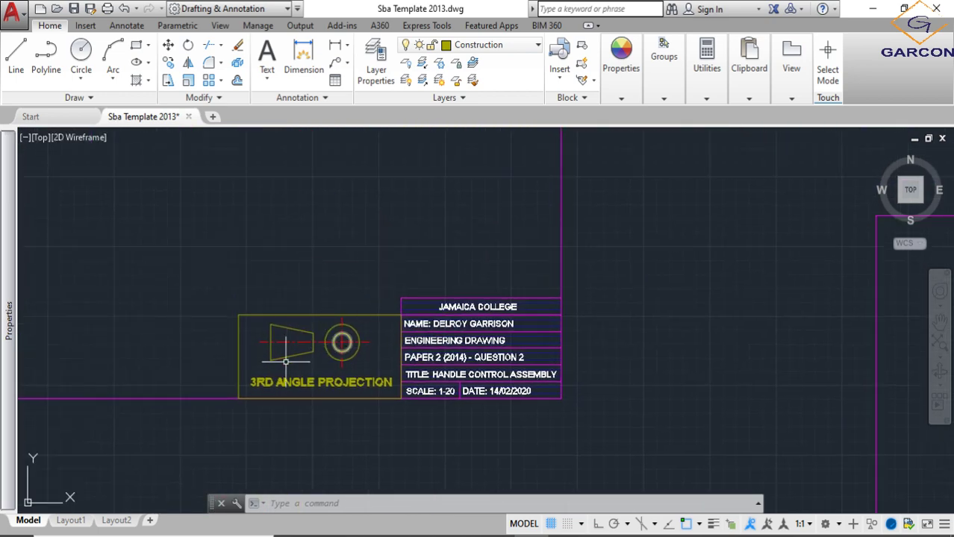
pyautogui.scroll(-3, 285, 361)
pyautogui.scroll(4, 374, 349)
pyautogui.scroll(-2, 322, 298)
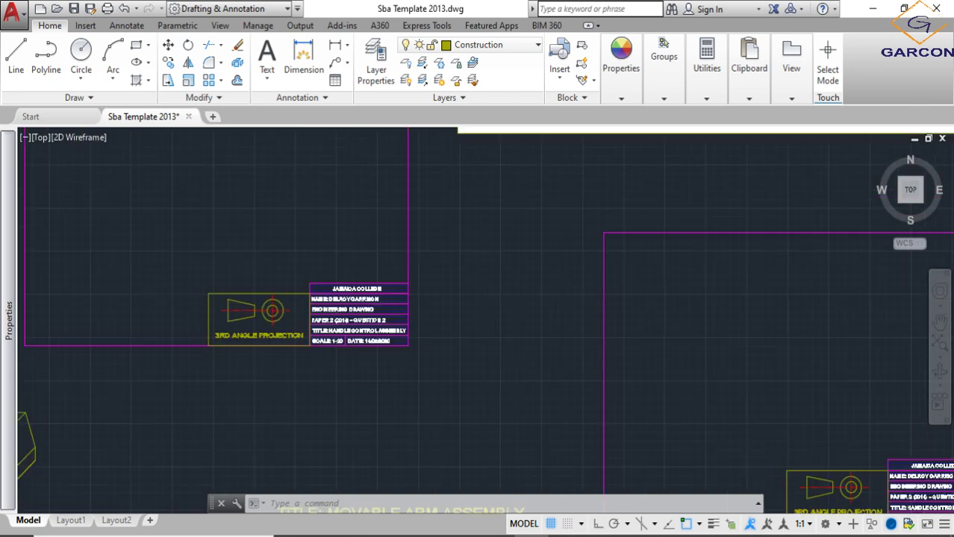
pyautogui.scroll(-2, 660, 341)
pyautogui.scroll(5, 784, 367)
pyautogui.scroll(1, 699, 365)
pyautogui.moveTo(698, 365)
pyautogui.mouseDown(button='middle')
pyautogui.moveTo(563, 336)
pyautogui.moveTo(510, 258)
pyautogui.mouseUp(button='middle')
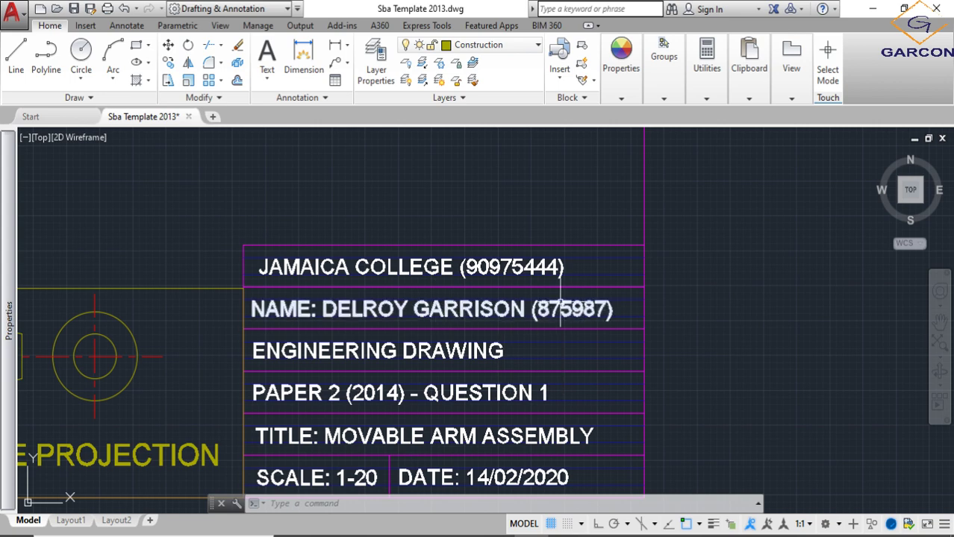
pyautogui.scroll(-2, 561, 302)
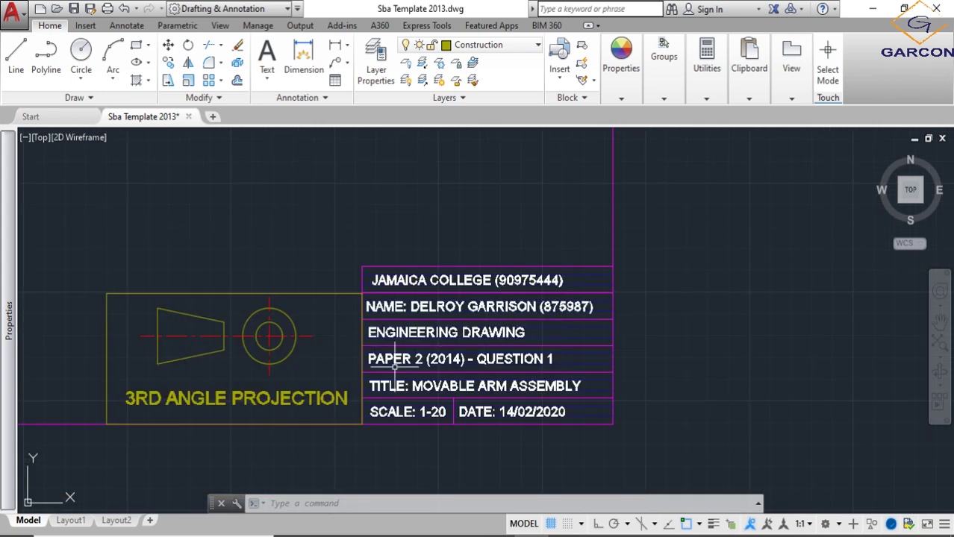
pyautogui.scroll(2, 424, 369)
pyautogui.moveTo(498, 399); pyautogui.dragTo(495, 362, button='middle')
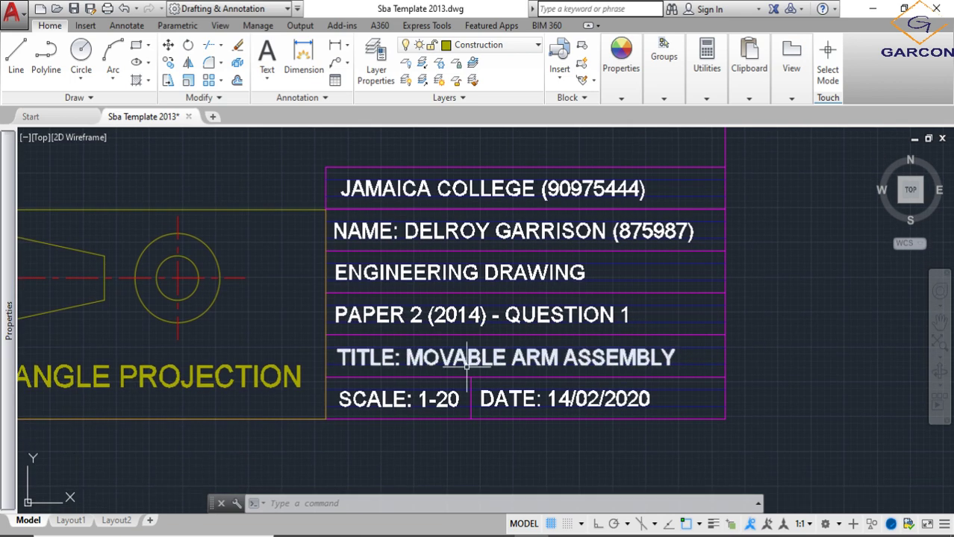
pyautogui.scroll(1, 452, 397)
# - Change the Question 1 Movable Arm Assembly title block scale to 1-1
pyautogui.doubleClick(451, 400)
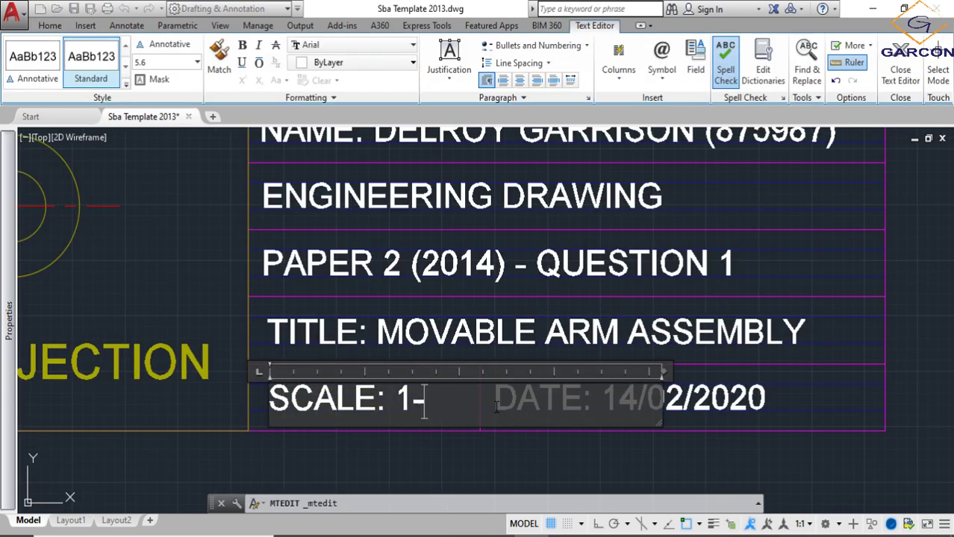
pyautogui.write('1')
pyautogui.scroll(-2, 494, 404)
pyautogui.click(560, 447)
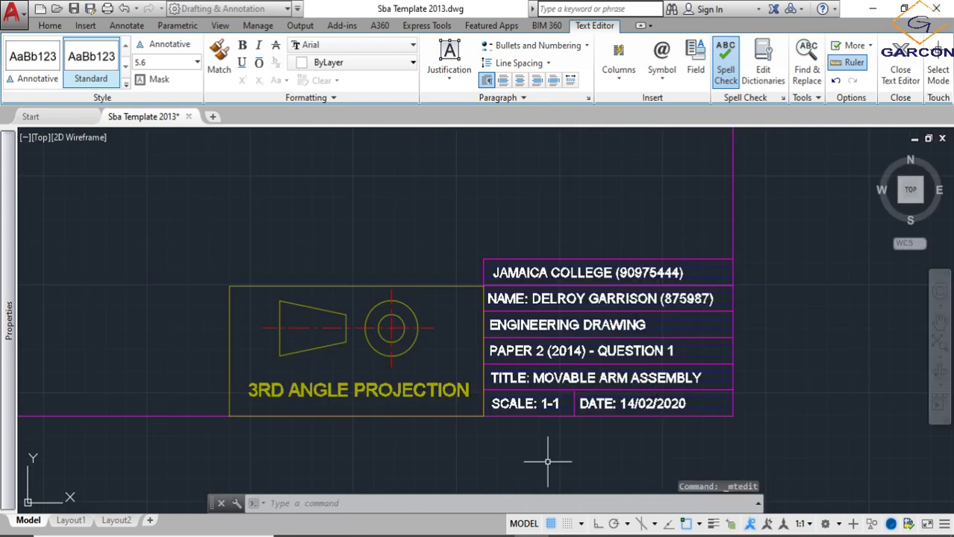
# - Change the Question 3 and 4 title block scale from 1-20 to 1-1
pyautogui.scroll(-3, 560, 399)
pyautogui.scroll(3, 426, 386)
pyautogui.scroll(4, 409, 414)
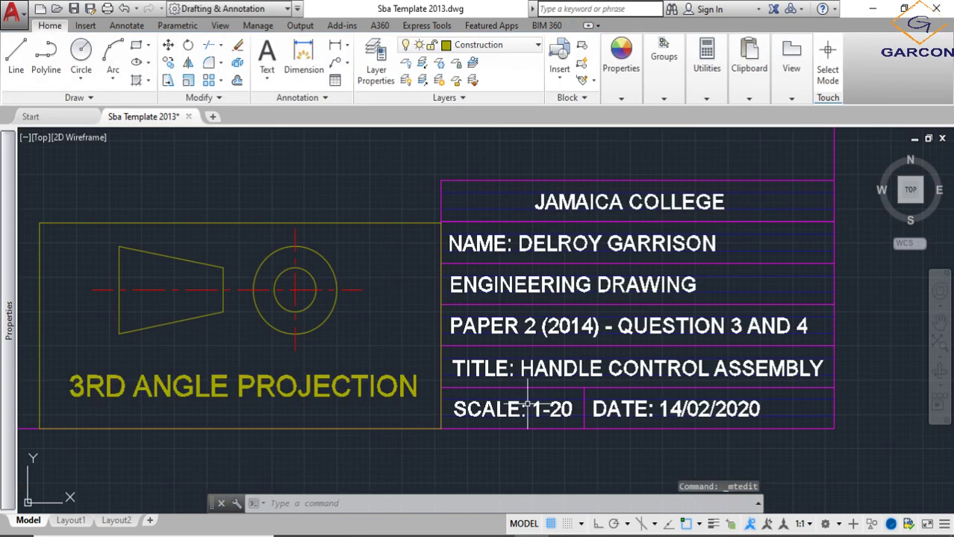
pyautogui.doubleClick(565, 412)
pyautogui.write('1')
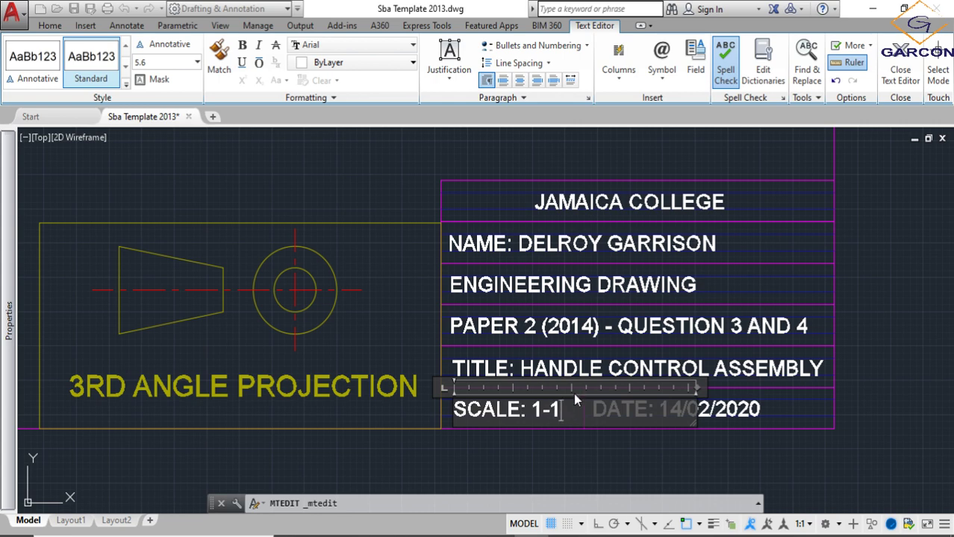
pyautogui.click(567, 448)
# - Change the Question 2 title block scale from 1-20 to 1-1
pyautogui.scroll(-3, 527, 390)
pyautogui.scroll(-2, 527, 391)
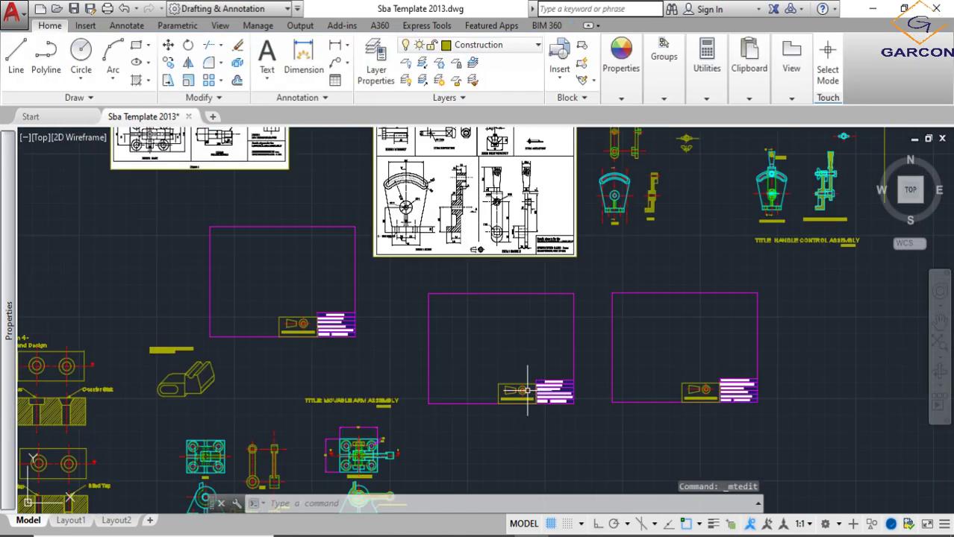
pyautogui.scroll(2, 325, 336)
pyautogui.scroll(6, 341, 340)
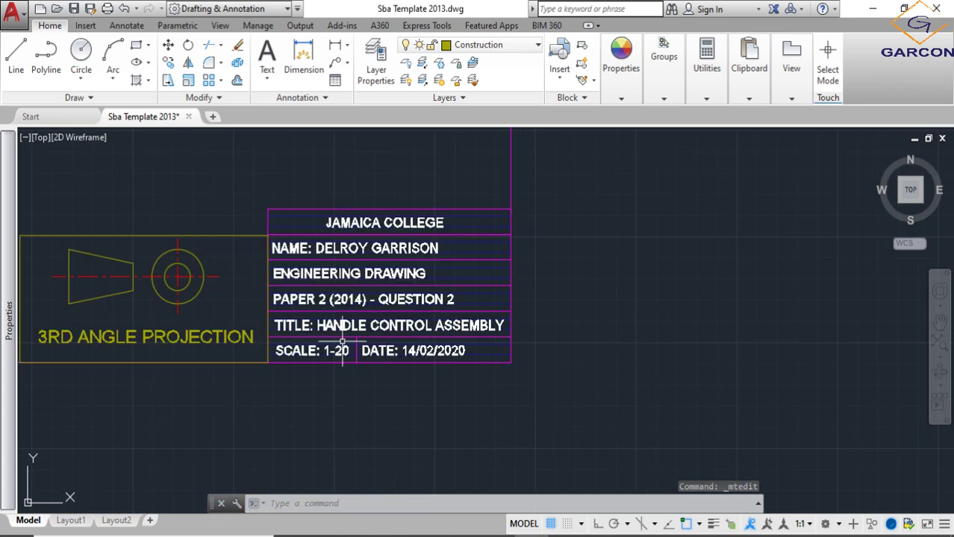
pyautogui.scroll(2, 341, 345)
pyautogui.doubleClick(334, 357)
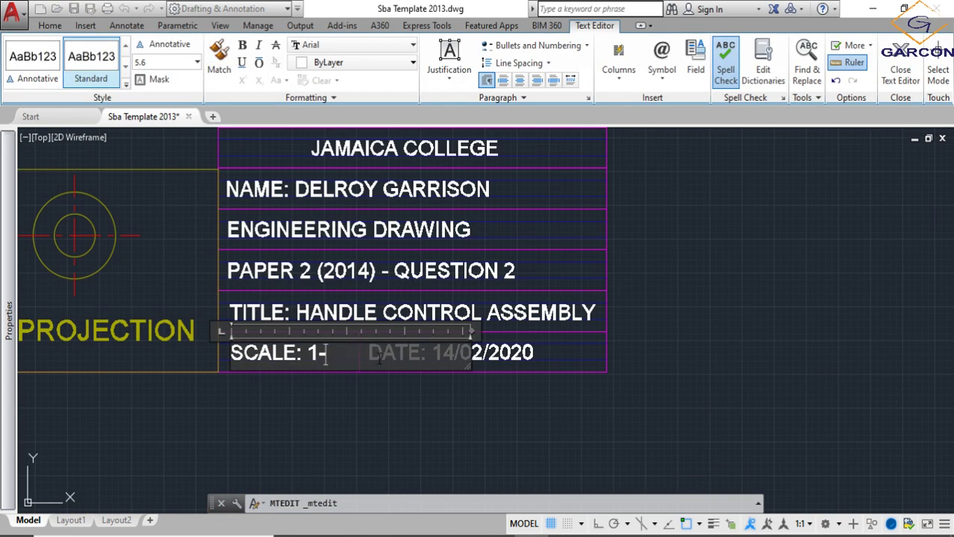
pyautogui.write('1')
pyautogui.click(453, 440)
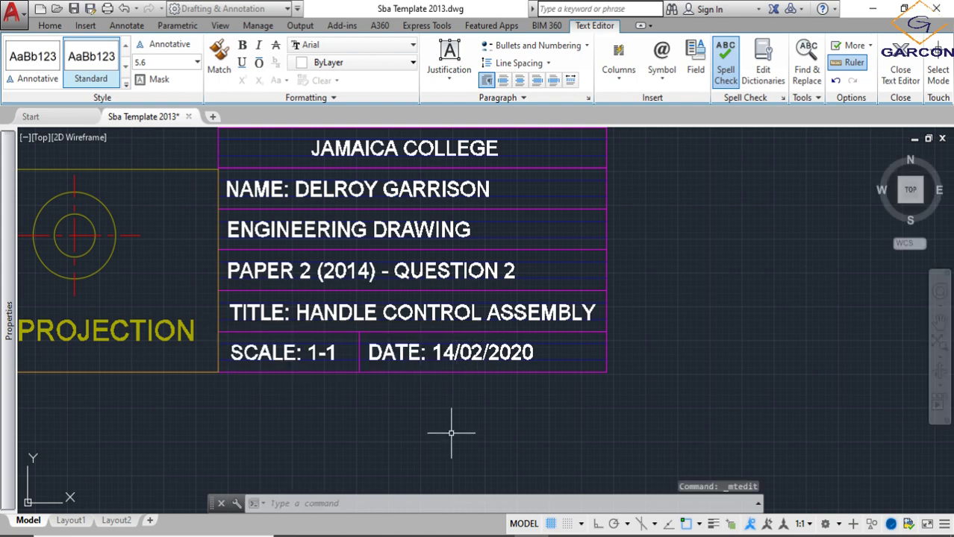
pyautogui.scroll(-3, 451, 433)
pyautogui.scroll(-2, 486, 403)
pyautogui.scroll(-1, 517, 390)
# - Pan and zoom past the Handle Control Assembly to survey the part drawings below
pyautogui.scroll(-4, 517, 391)
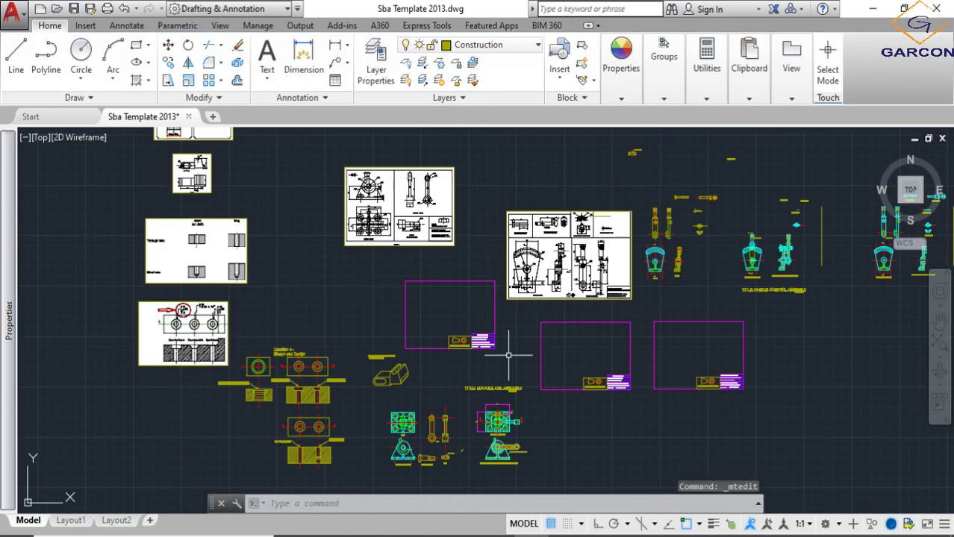
pyautogui.moveTo(506, 356); pyautogui.dragTo(485, 299, button='middle')
pyautogui.scroll(2, 485, 299)
pyautogui.scroll(1, 470, 302)
pyautogui.scroll(2, 454, 307)
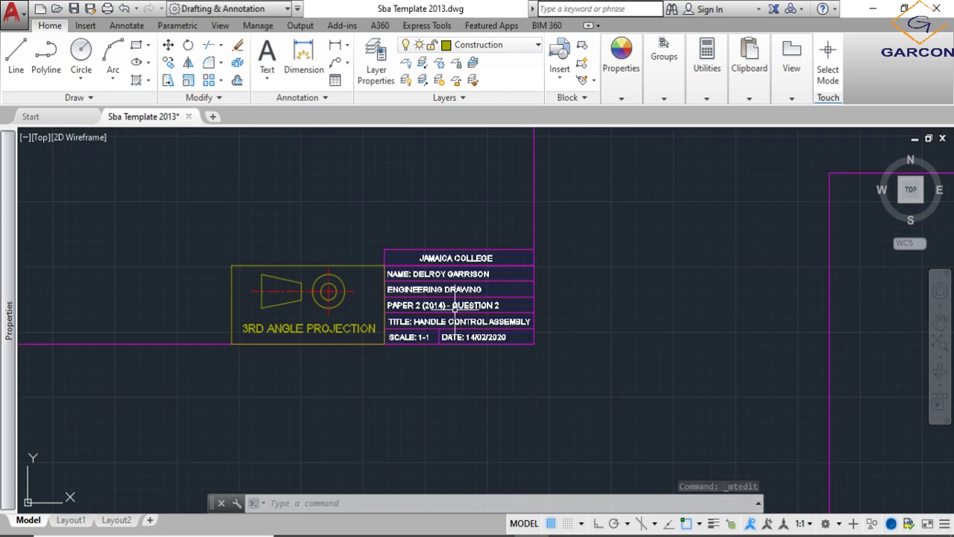
pyautogui.scroll(-3, 437, 306)
pyautogui.scroll(5, 436, 306)
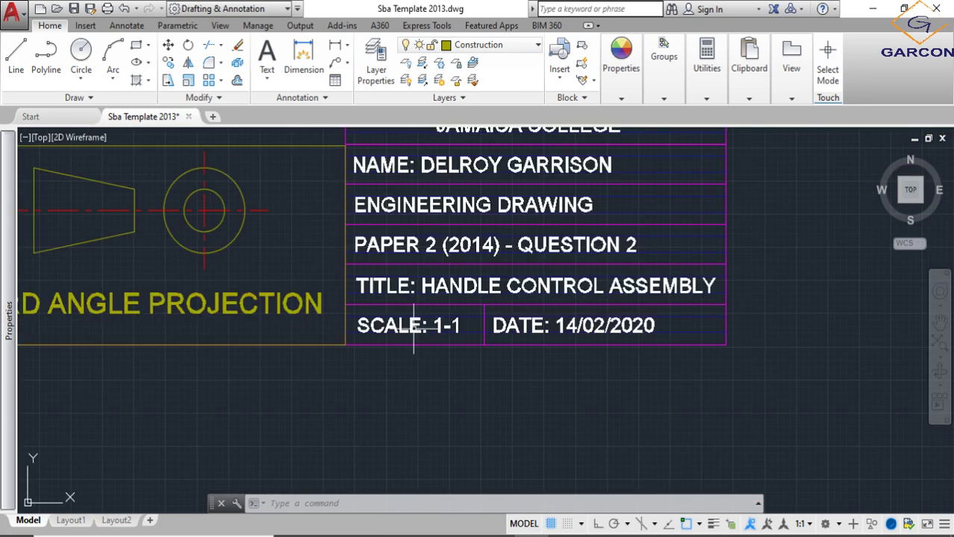
pyautogui.scroll(-3, 418, 321)
pyautogui.scroll(-4, 481, 356)
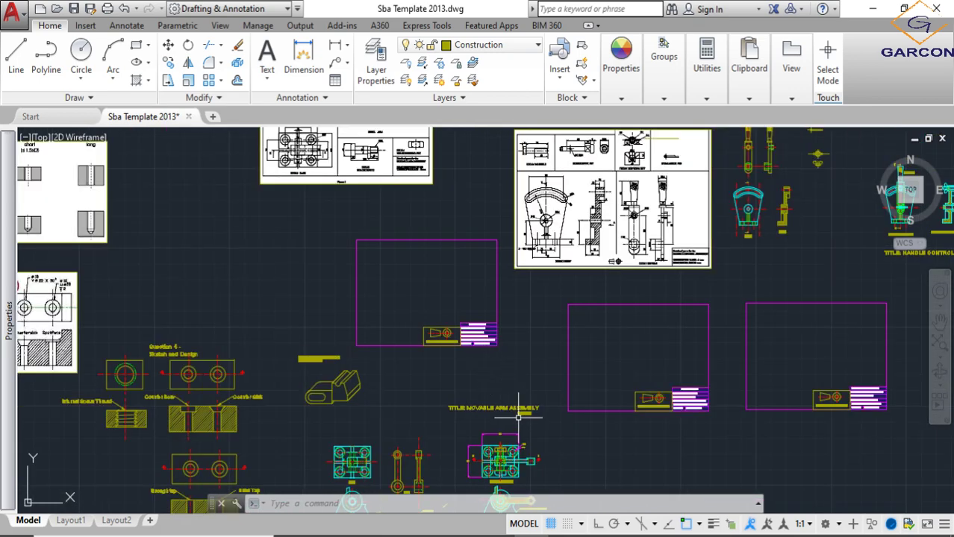
pyautogui.moveTo(517, 416); pyautogui.dragTo(510, 383, button='middle')
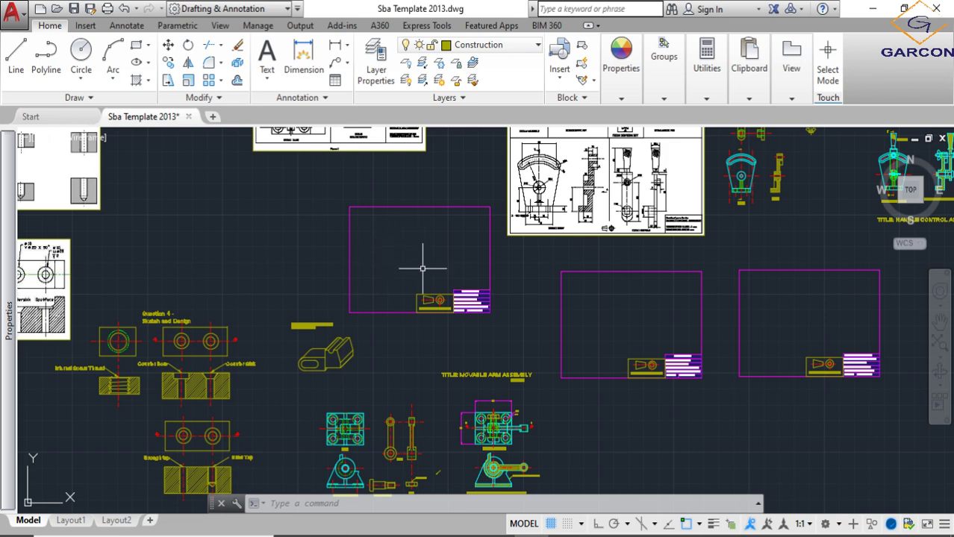
pyautogui.moveTo(509, 377); pyautogui.dragTo(497, 322, button='middle')
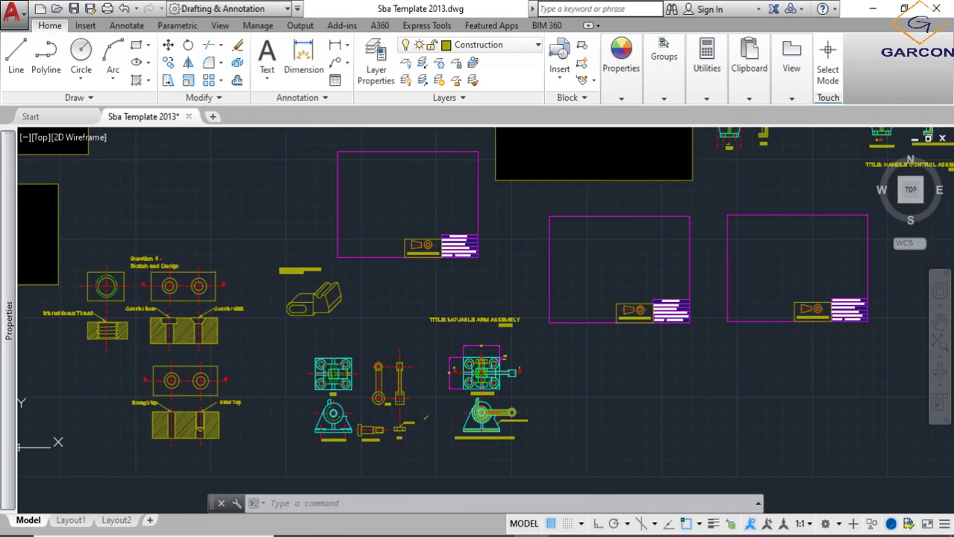
pyautogui.scroll(-2, 607, 405)
pyautogui.moveTo(607, 404); pyautogui.dragTo(529, 399, button='middle')
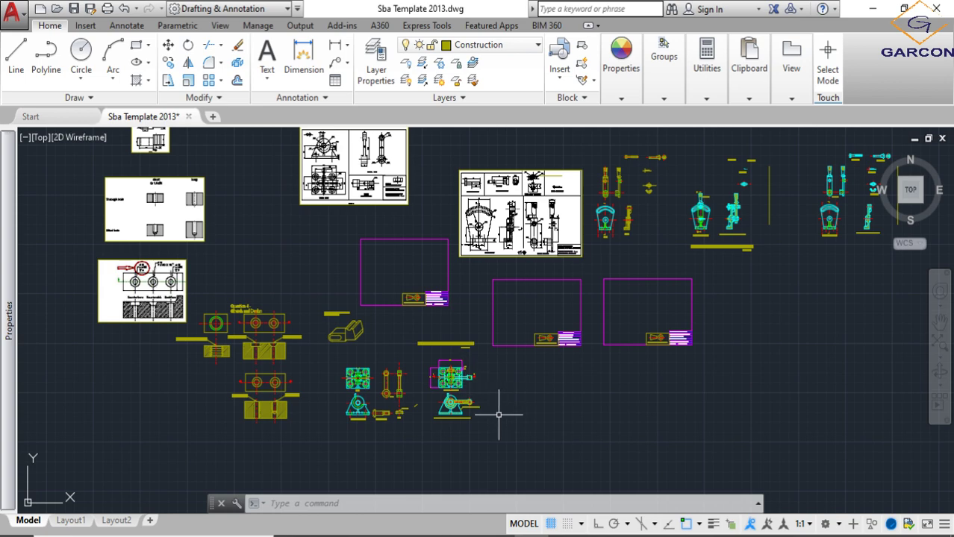
# - Select the assembled plan and front sectional elevation with a window
pyautogui.scroll(5, 478, 396)
pyautogui.scroll(2, 396, 336)
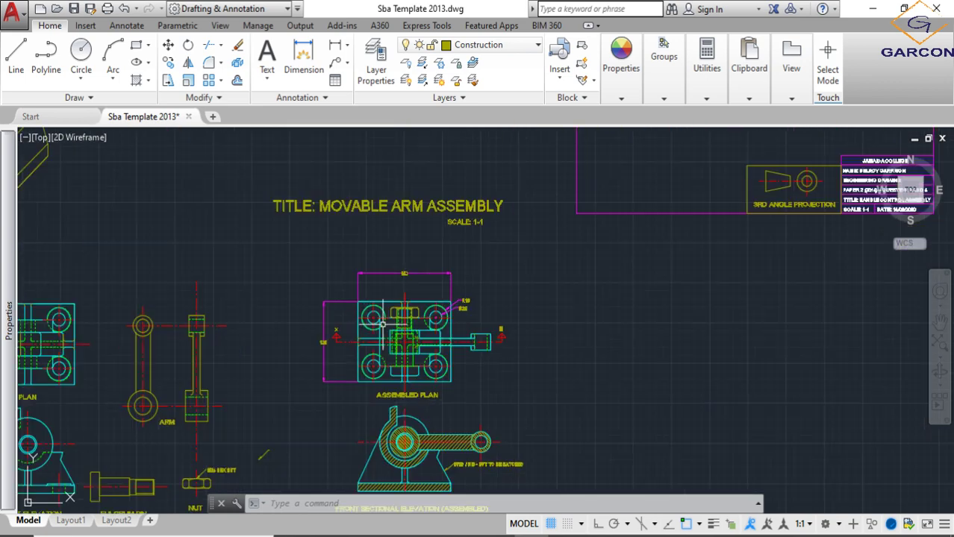
pyautogui.scroll(-3, 395, 336)
pyautogui.scroll(-2, 373, 314)
pyautogui.scroll(2, 373, 314)
pyautogui.scroll(2, 373, 313)
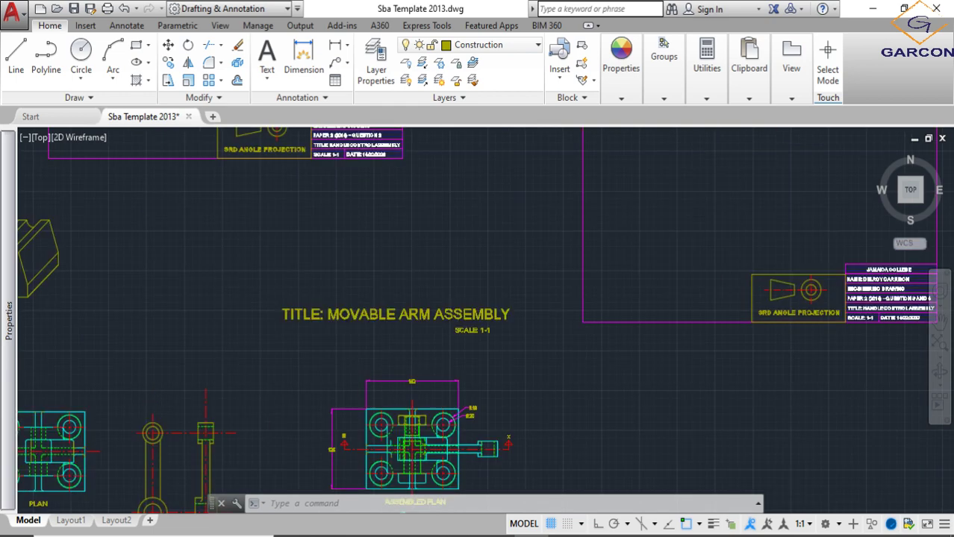
pyautogui.moveTo(384, 198); pyautogui.dragTo(366, 304, button='middle')
pyautogui.scroll(-3, 418, 247)
pyautogui.scroll(-1, 425, 224)
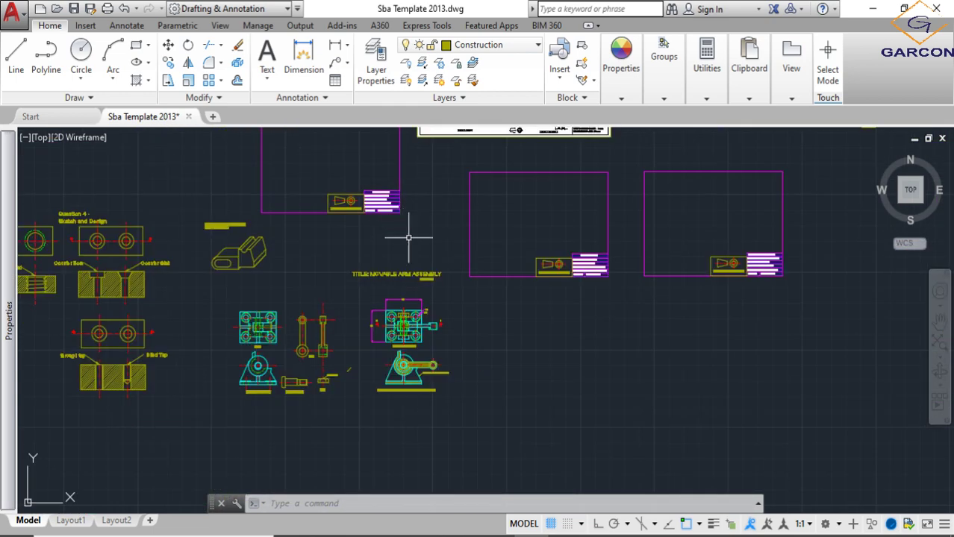
pyautogui.scroll(-2, 426, 224)
pyautogui.scroll(4, 590, 265)
pyautogui.scroll(3, 598, 284)
pyautogui.scroll(-6, 550, 338)
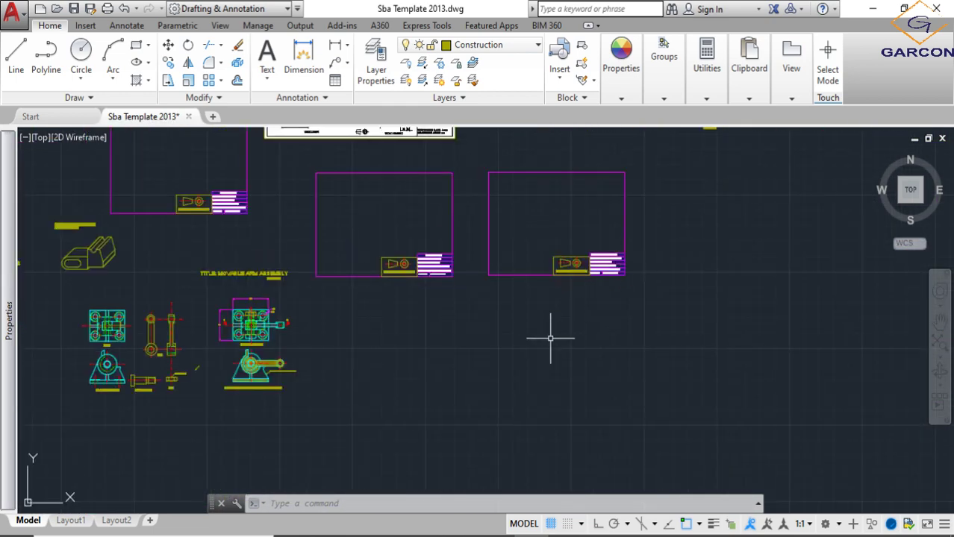
pyautogui.click(302, 409)
pyautogui.click(217, 298)
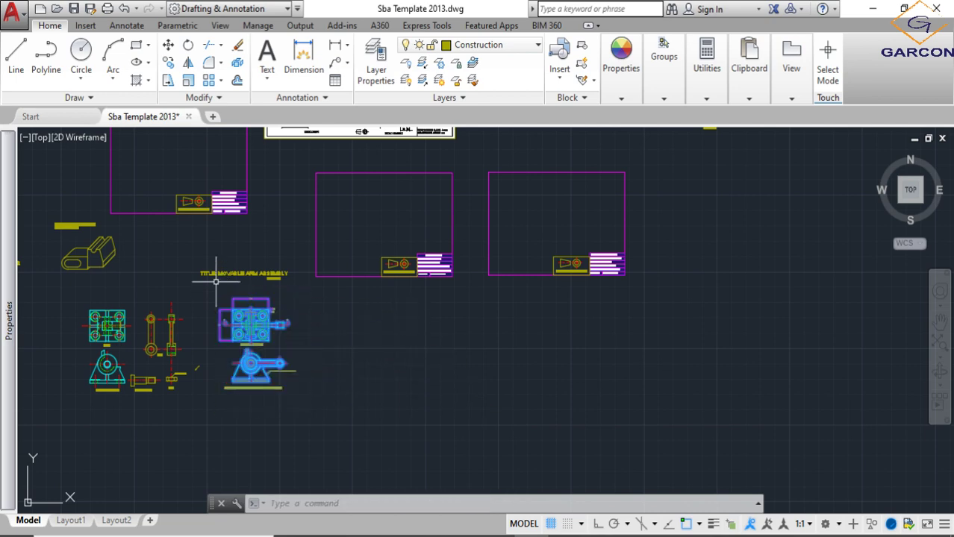
# - Move the plan and elevation views into the empty Movable Arm Assembly sheet frame
pyautogui.click(168, 46)
pyautogui.click(256, 323)
pyautogui.scroll(4, 535, 201)
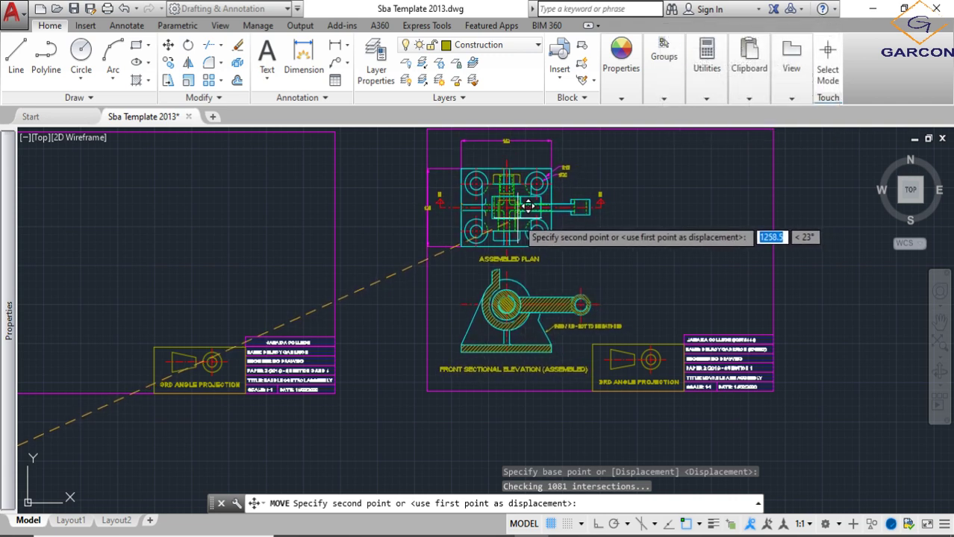
pyautogui.click(518, 217)
pyautogui.click(440, 242)
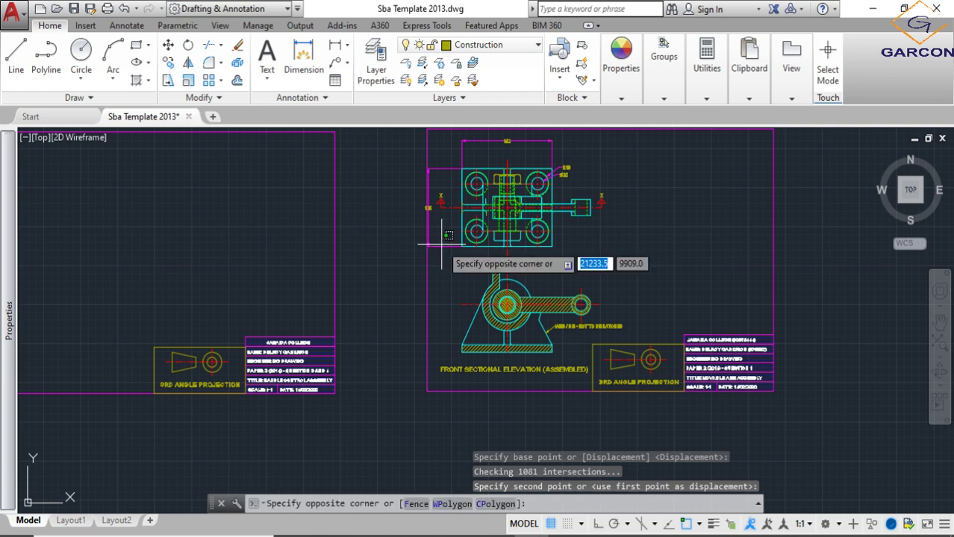
pyautogui.scroll(2, 432, 246)
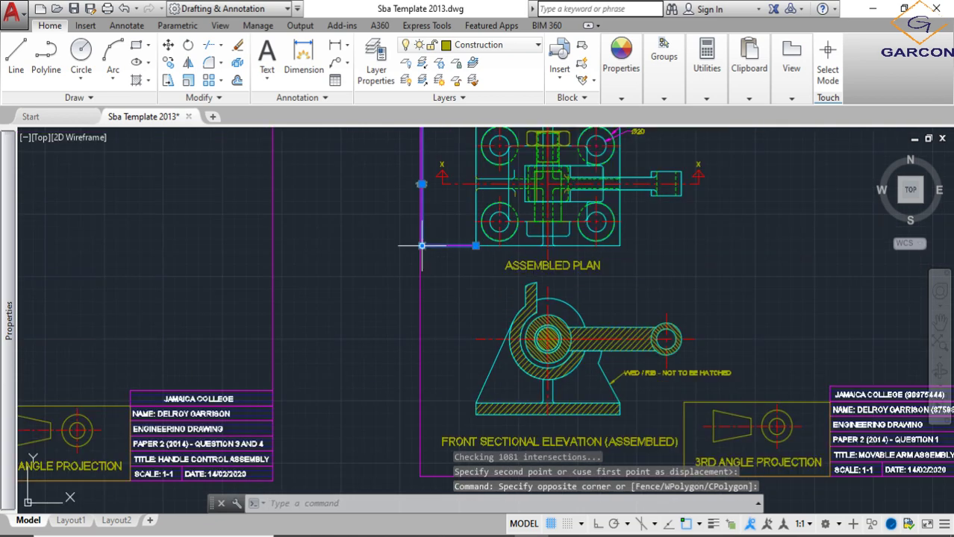
pyautogui.click(422, 246)
pyautogui.scroll(-4, 491, 249)
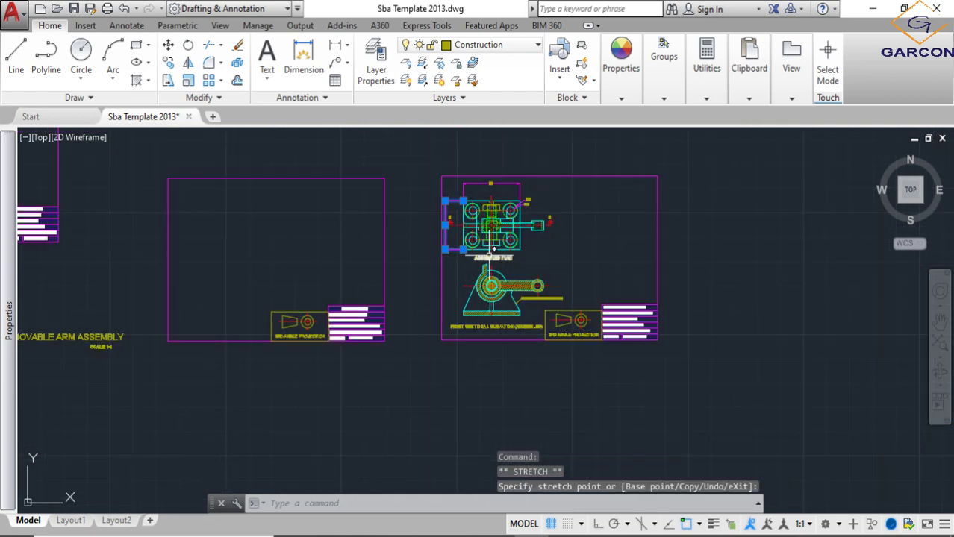
pyautogui.press('Escape')
pyautogui.scroll(-2, 570, 261)
pyautogui.scroll(2, 570, 254)
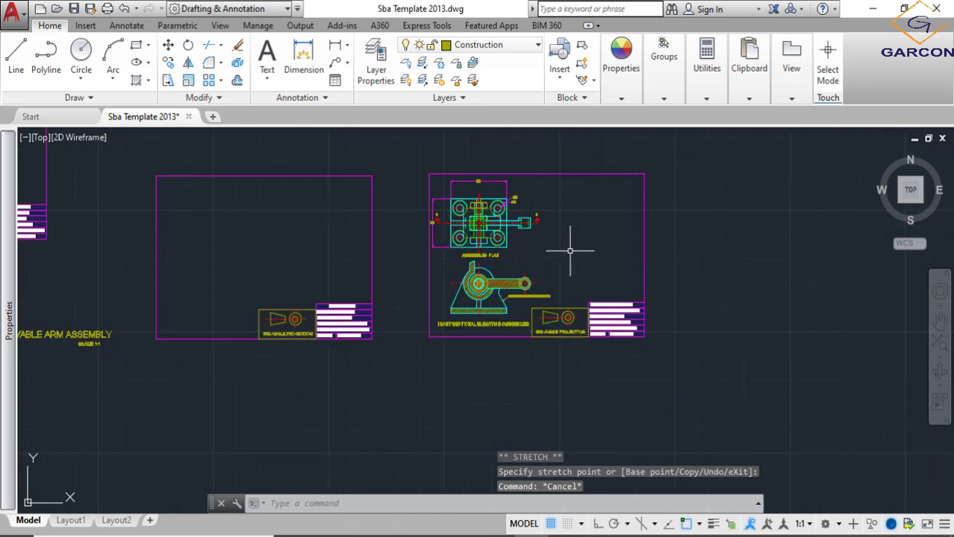
pyautogui.scroll(-3, 576, 252)
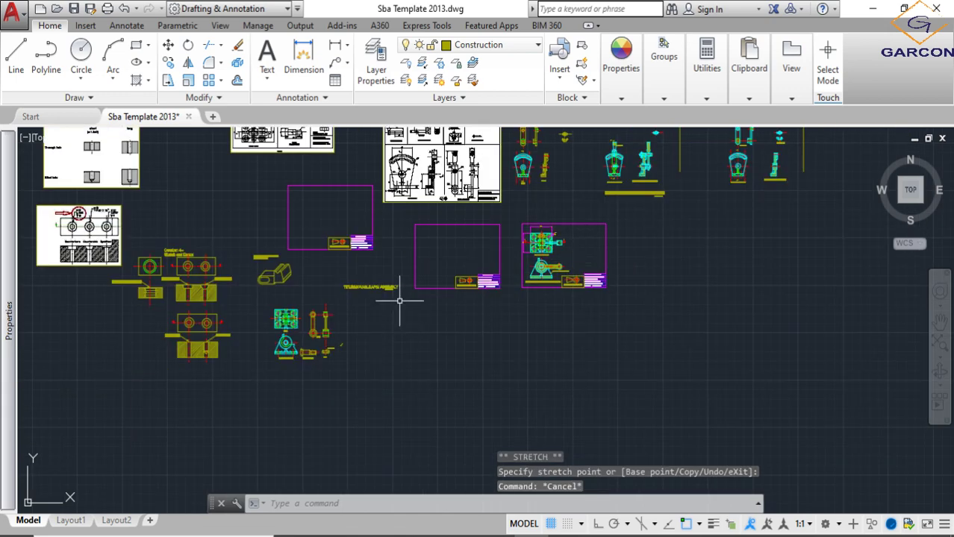
# - Zoom and pan to frame the Question 1 sheet and its projection symbol
pyautogui.moveTo(400, 301); pyautogui.dragTo(399, 322, button='middle')
pyautogui.scroll(3, 168, 298)
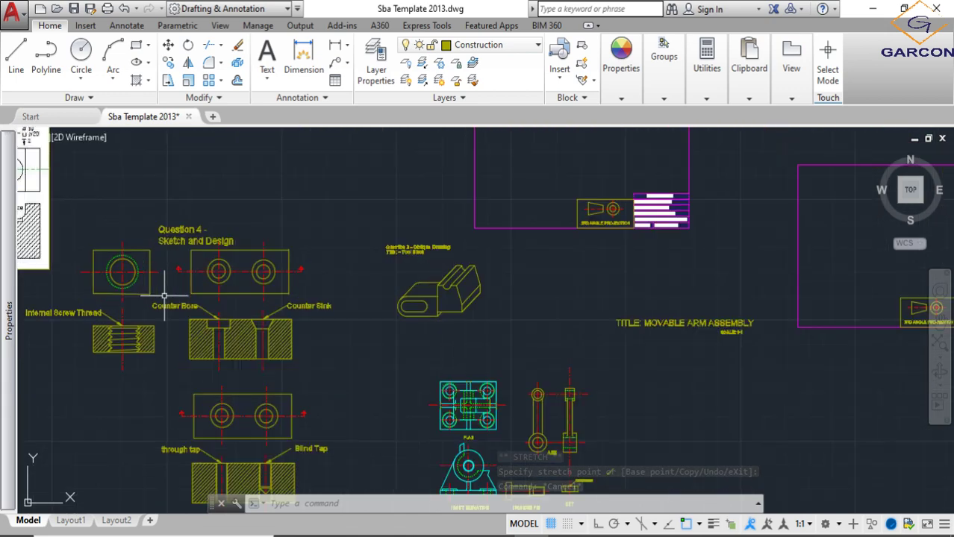
pyautogui.scroll(-3, 188, 255)
pyautogui.scroll(2, 383, 267)
pyautogui.scroll(2, 614, 224)
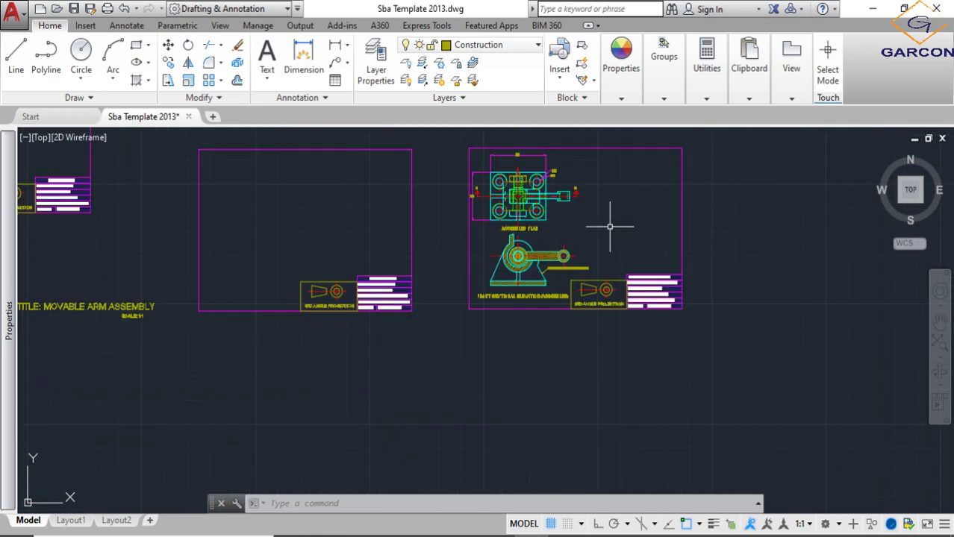
pyautogui.moveTo(613, 224); pyautogui.dragTo(570, 260, button='middle')
pyautogui.scroll(2, 565, 256)
pyautogui.scroll(3, 560, 250)
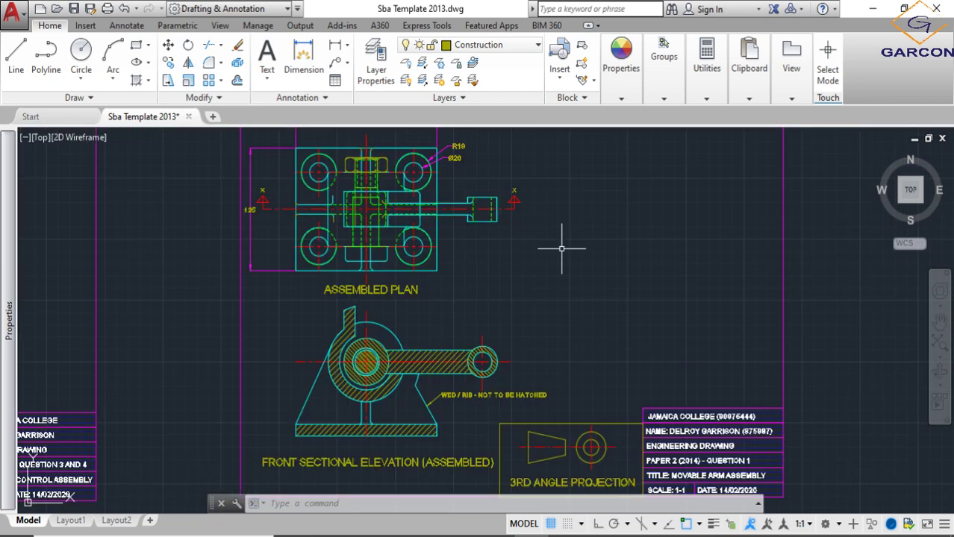
pyautogui.scroll(-2, 561, 249)
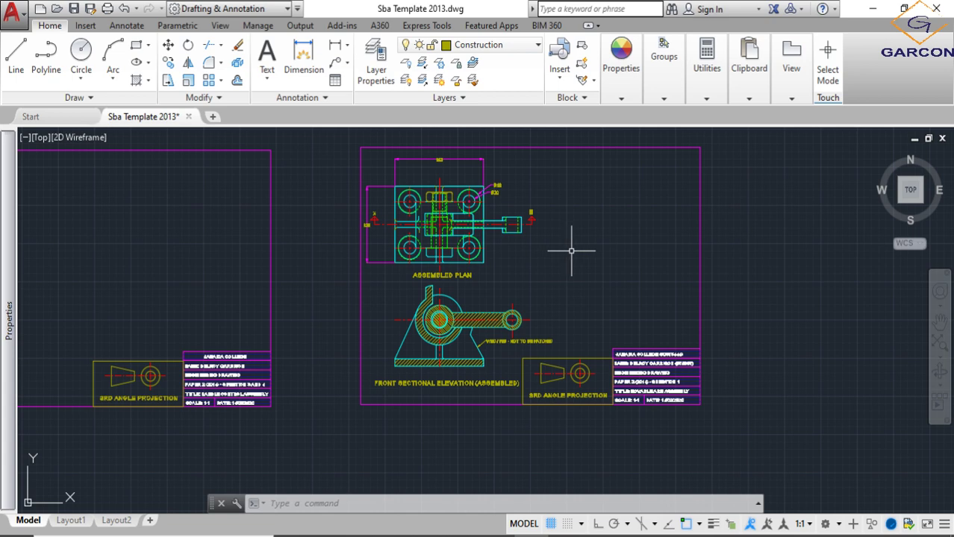
pyautogui.scroll(-4, 571, 251)
pyautogui.scroll(3, 562, 273)
pyautogui.scroll(3, 567, 273)
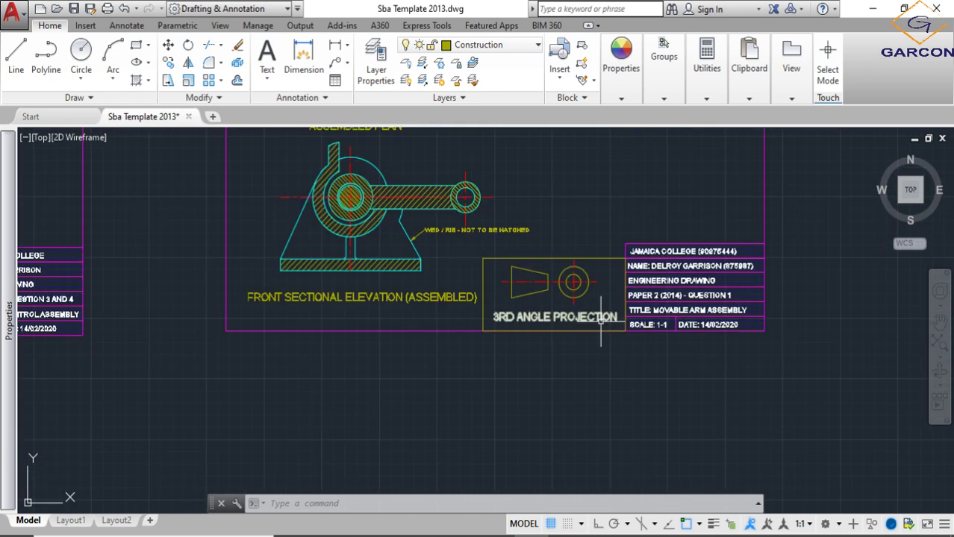
# - Move the 3rd angle projection symbol to sit above the title block
pyautogui.click(601, 330)
pyautogui.click(536, 239)
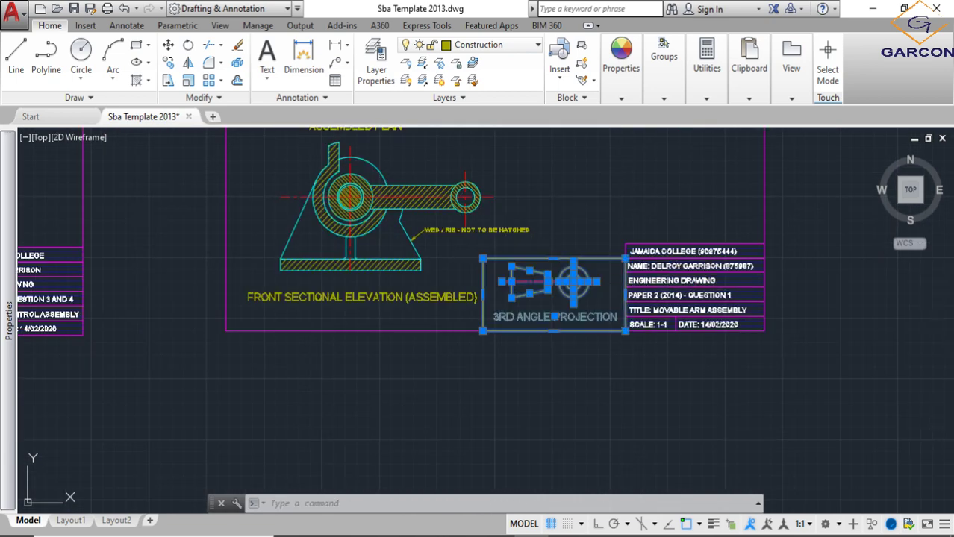
pyautogui.scroll(-2, 500, 260)
pyautogui.click(168, 45)
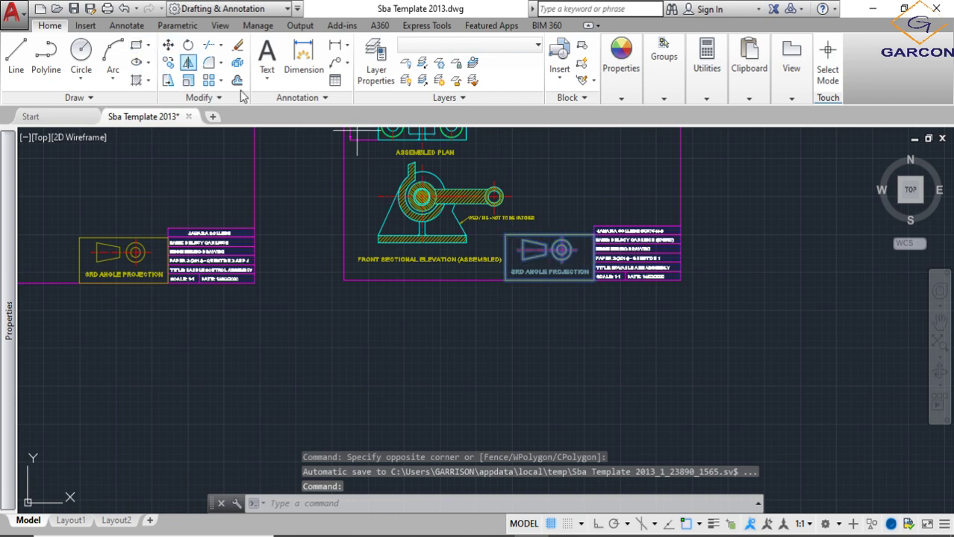
pyautogui.click(590, 280)
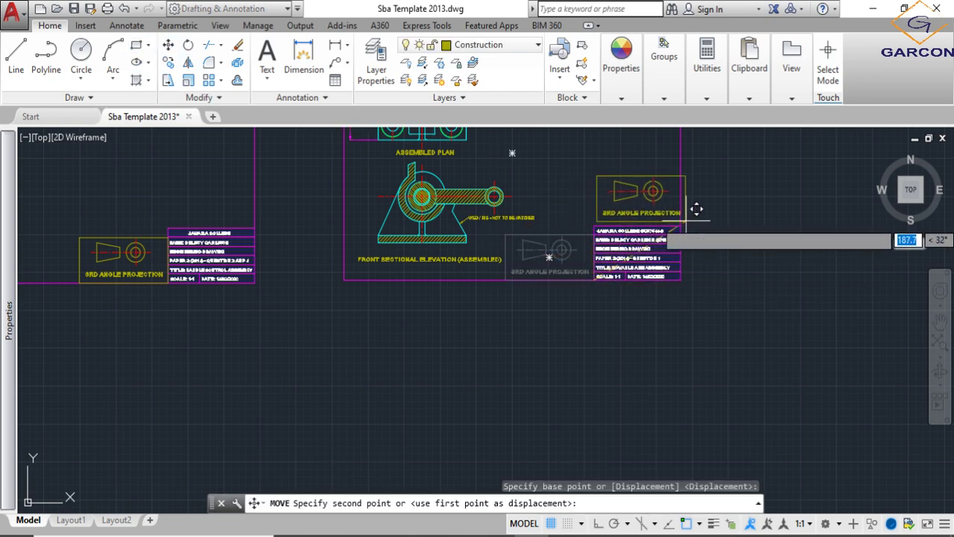
pyautogui.click(679, 226)
pyautogui.scroll(-2, 558, 256)
pyautogui.scroll(1, 559, 264)
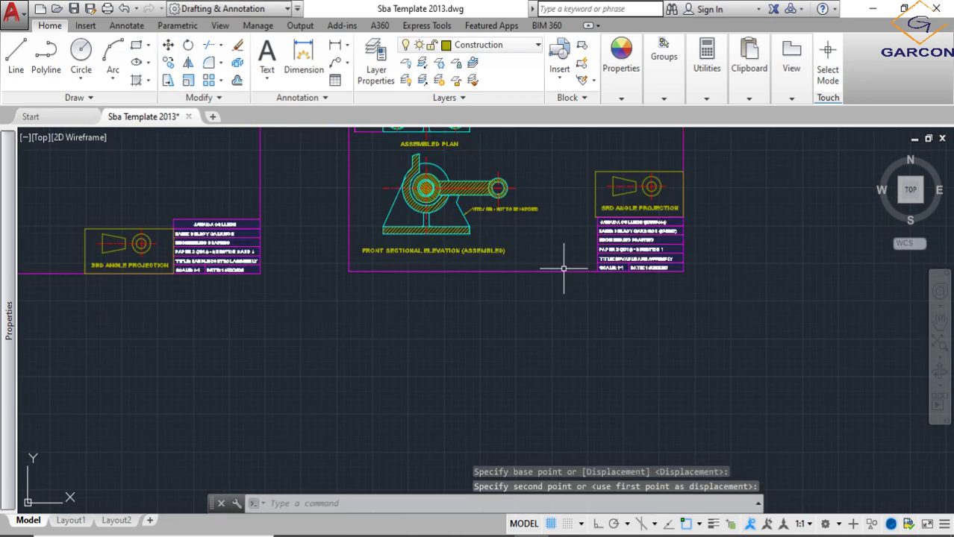
# - Shift the assembled plan and elevation slightly right with the M (Move) command
pyautogui.click(561, 266)
pyautogui.scroll(-1, 446, 227)
pyautogui.moveTo(447, 227); pyautogui.dragTo(444, 274, button='middle')
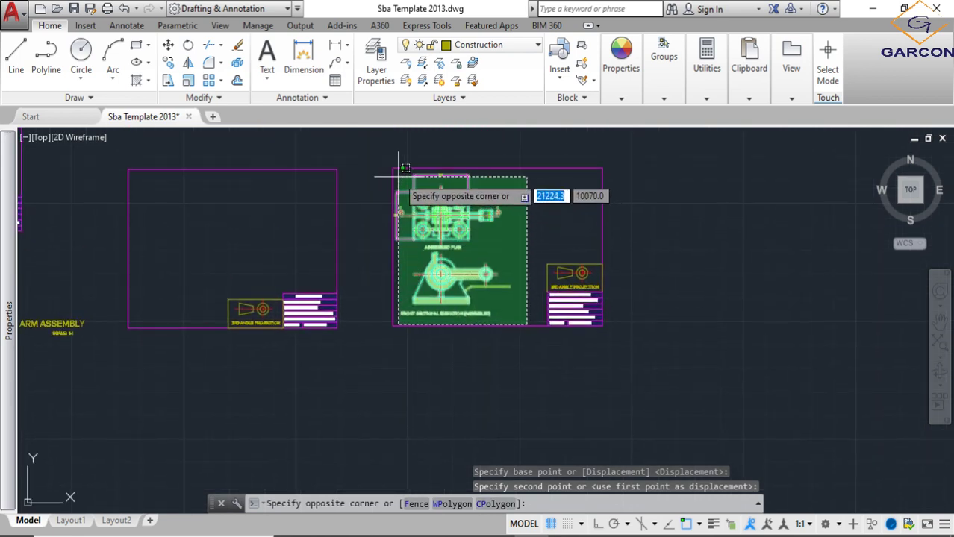
pyautogui.click(398, 175)
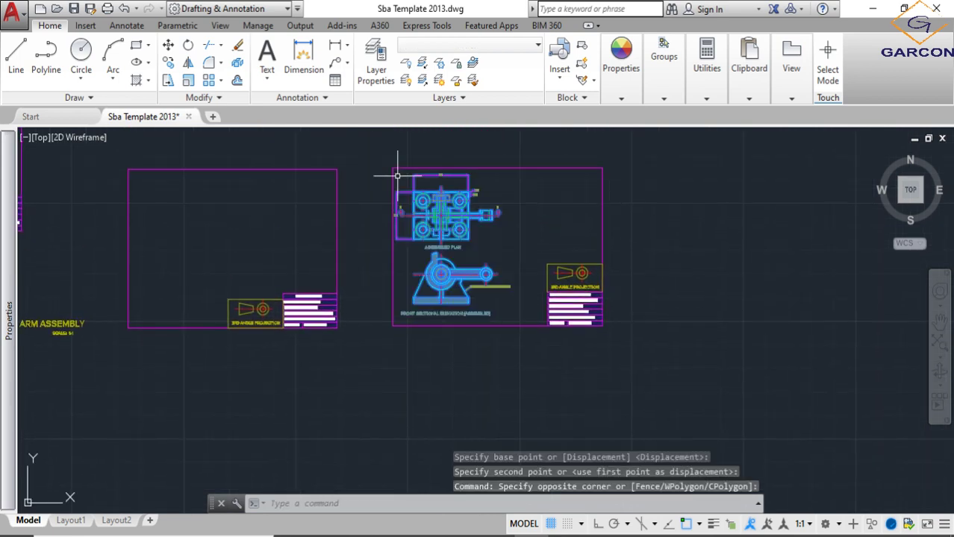
pyautogui.write('m')
pyautogui.press('Return')
pyautogui.click(538, 243)
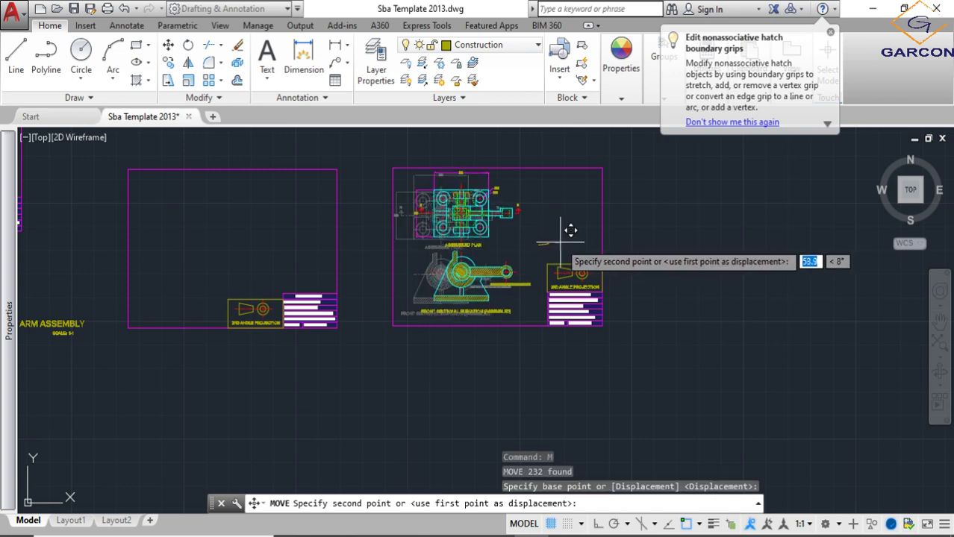
pyautogui.click(567, 244)
# - Cancel the accidental sheet-border grip stretch with Esc, leaving the border unchanged
pyautogui.scroll(2, 445, 215)
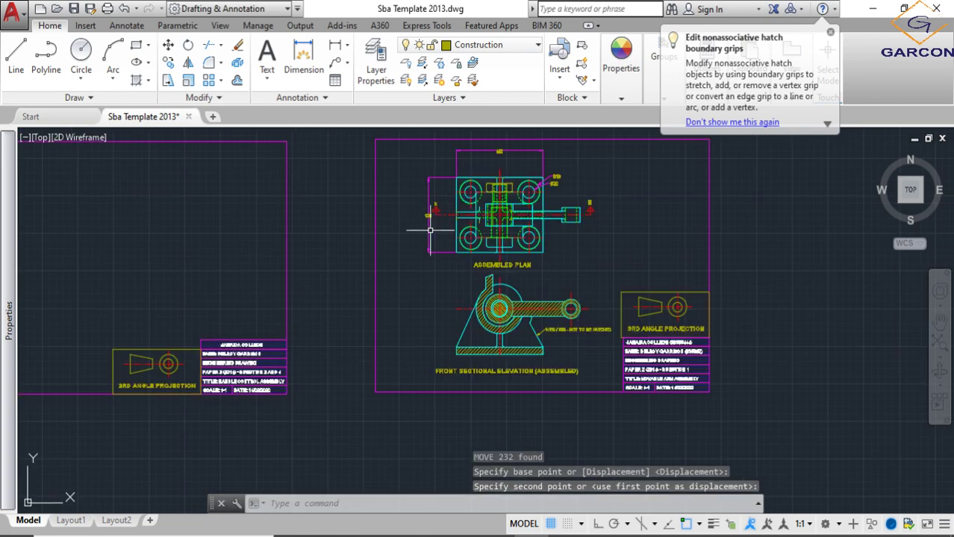
pyautogui.click(448, 209)
pyautogui.click(434, 263)
pyautogui.scroll(1, 435, 263)
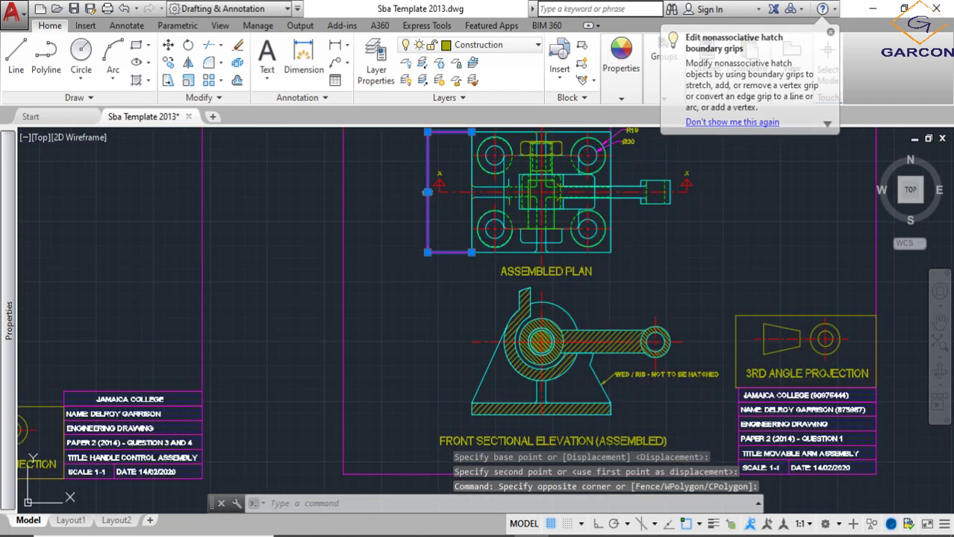
pyautogui.click(427, 252)
pyautogui.scroll(-2, 439, 259)
pyautogui.press('Escape')
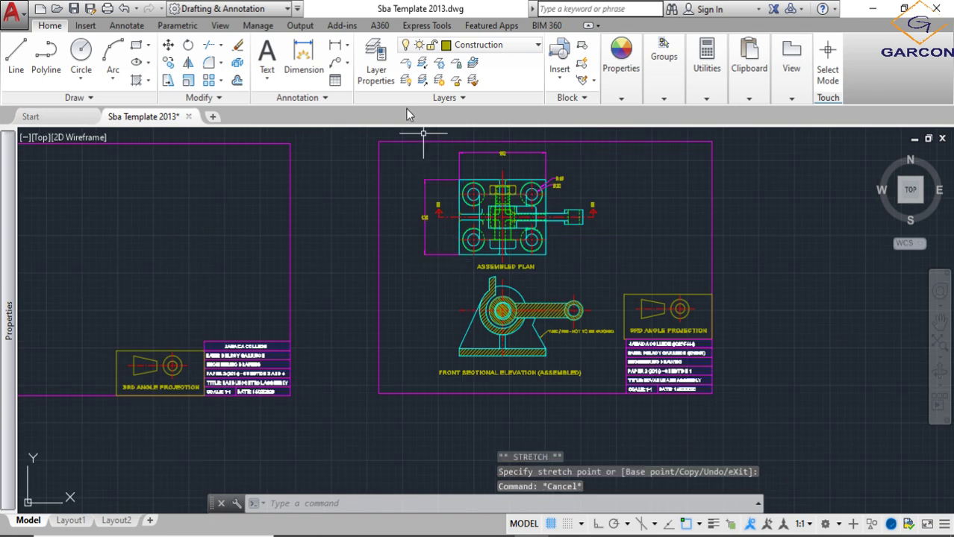
pyautogui.click(347, 46)
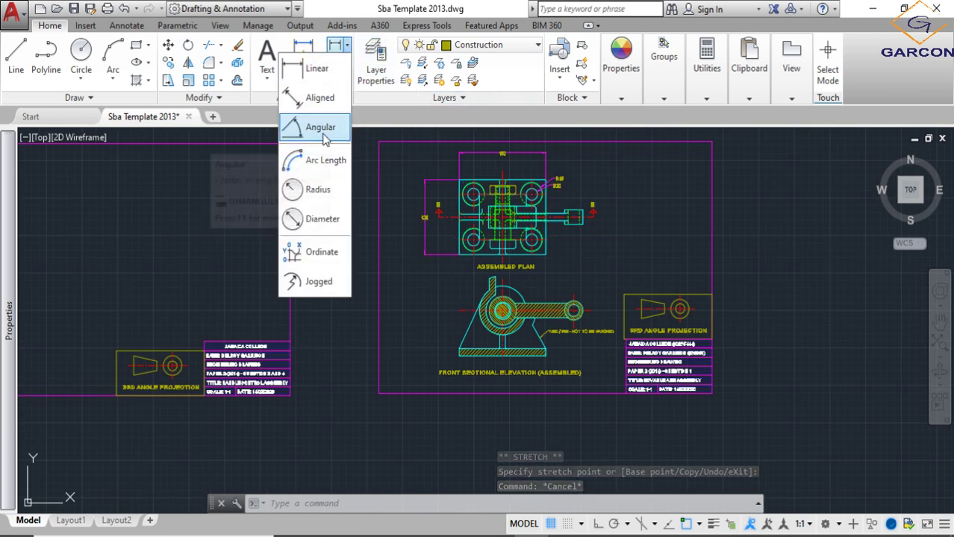
# - Add a 64° angular dimension between the support's sloping left edge and base line
pyautogui.click(321, 128)
pyautogui.scroll(2, 544, 284)
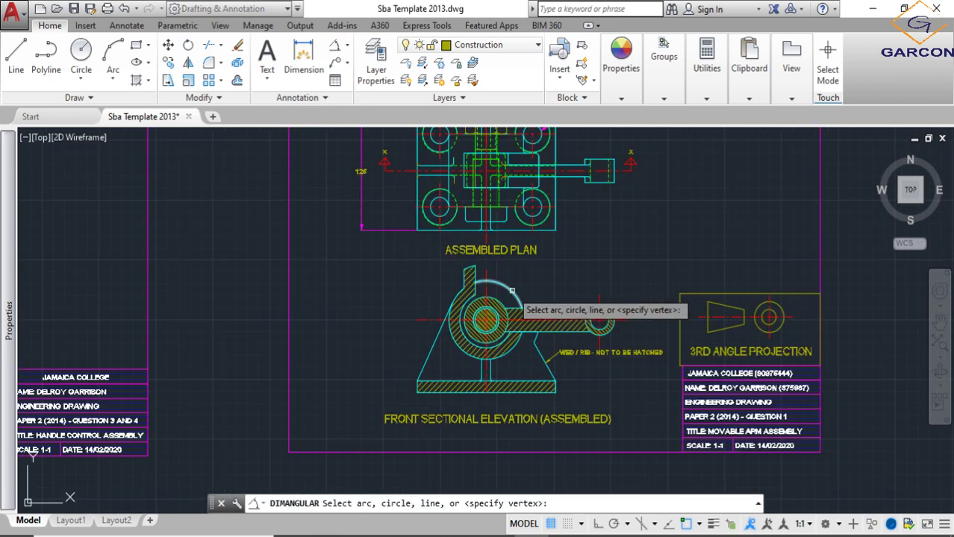
pyautogui.click(428, 358)
pyautogui.click(448, 381)
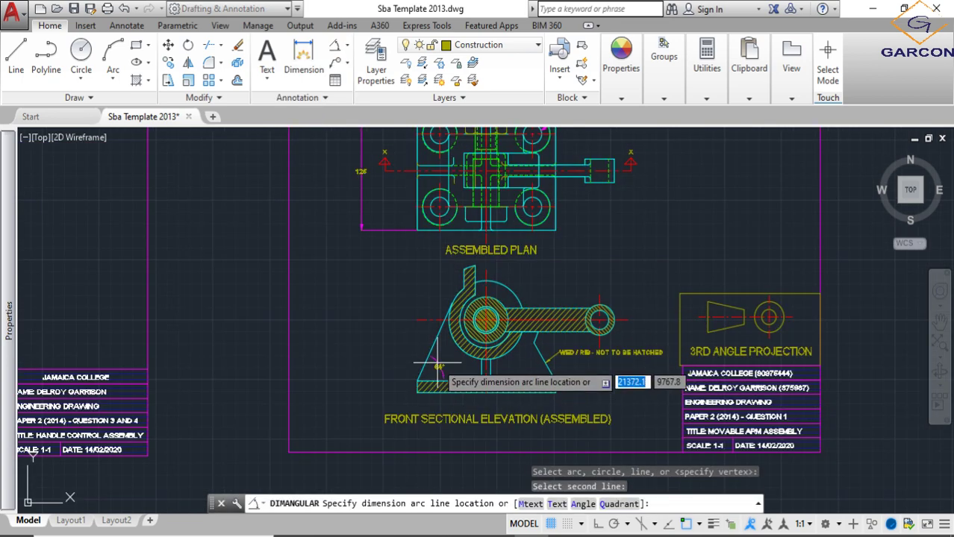
pyautogui.scroll(1, 442, 357)
pyautogui.click(442, 369)
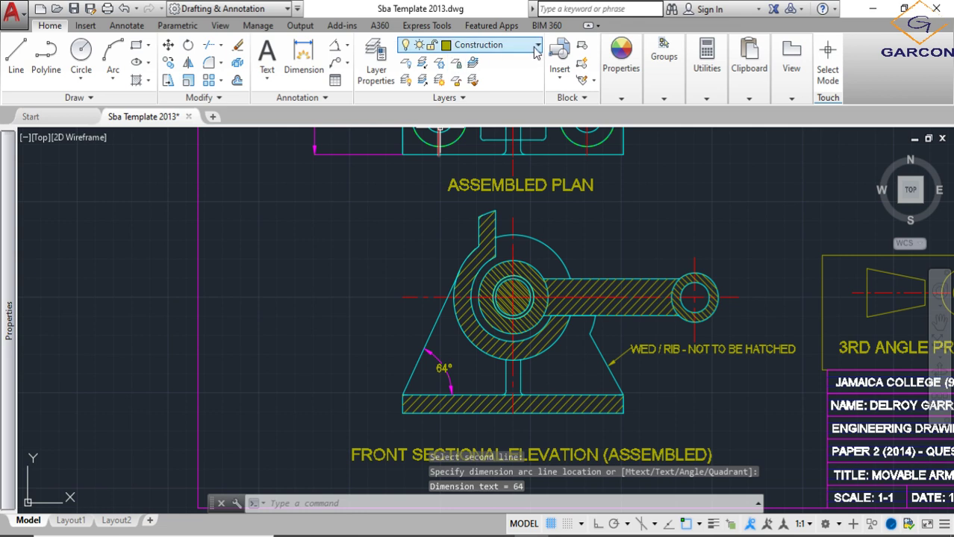
# - Add a Ø82 diameter dimension to the large hub circle, placed up-right
pyautogui.click(347, 46)
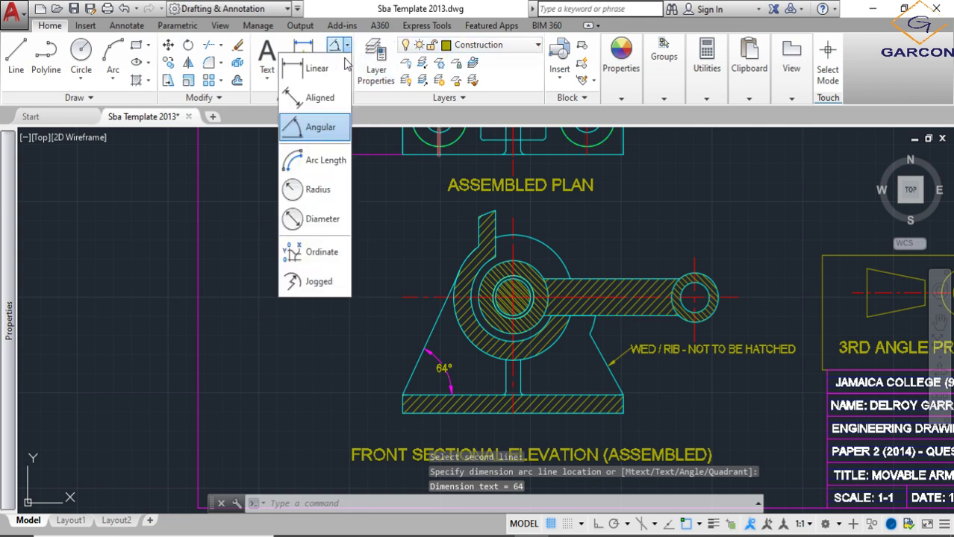
pyautogui.click(318, 218)
pyautogui.click(544, 244)
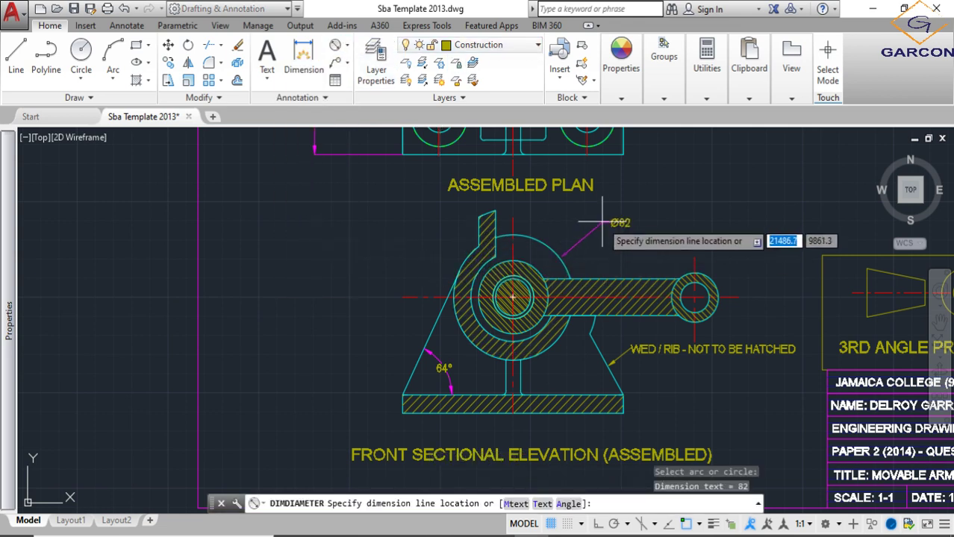
pyautogui.click(608, 219)
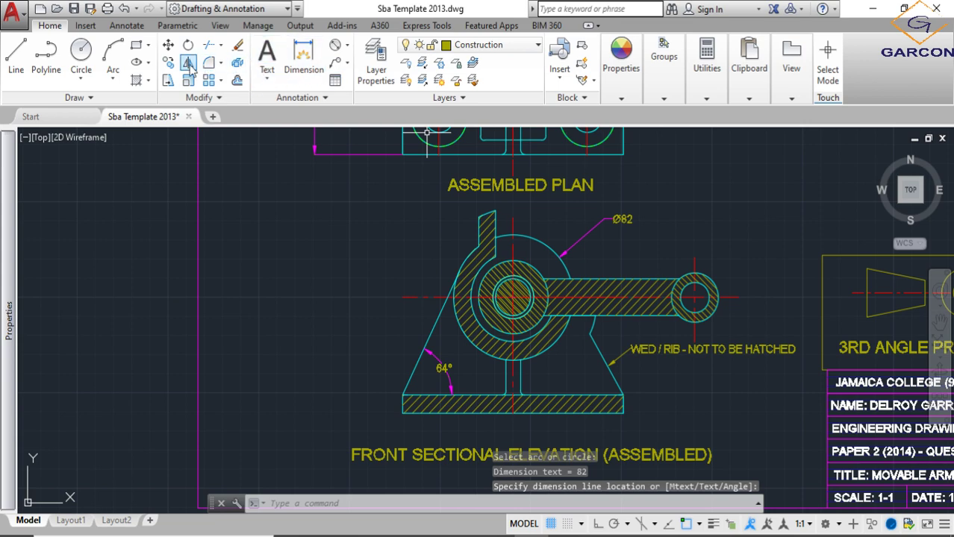
pyautogui.scroll(2, 509, 295)
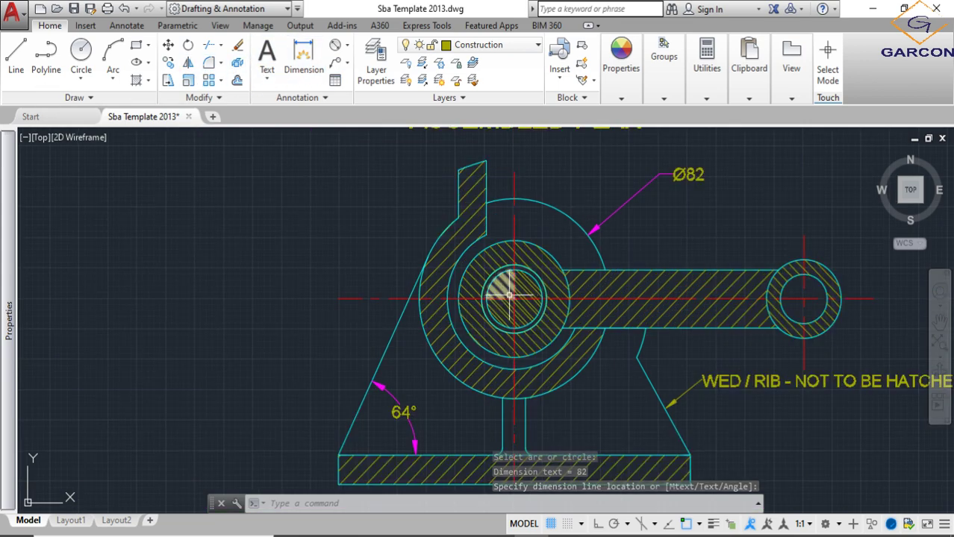
pyautogui.scroll(2, 515, 299)
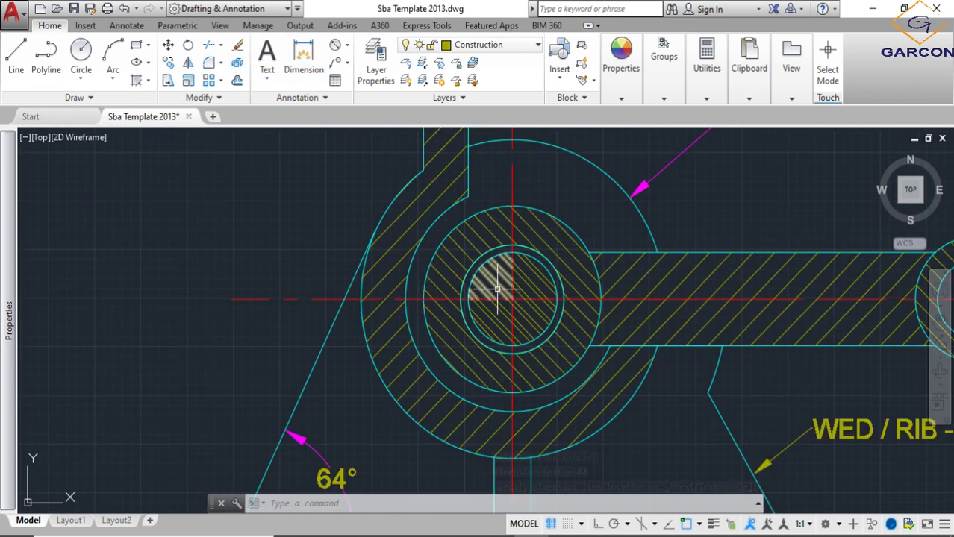
pyautogui.click(496, 288)
pyautogui.click(526, 282)
pyautogui.click(532, 304)
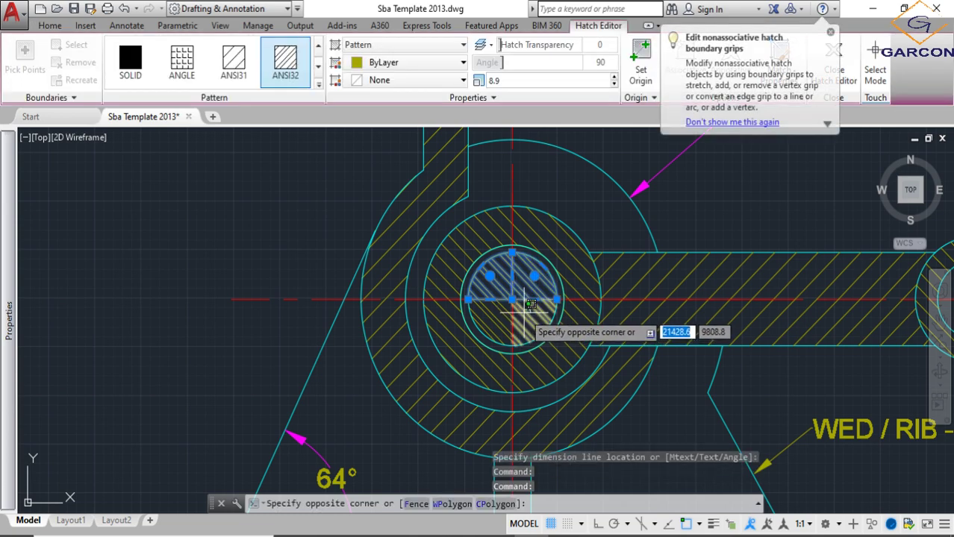
pyautogui.press('Escape')
pyautogui.press('Escape')
pyautogui.scroll(-2, 513, 295)
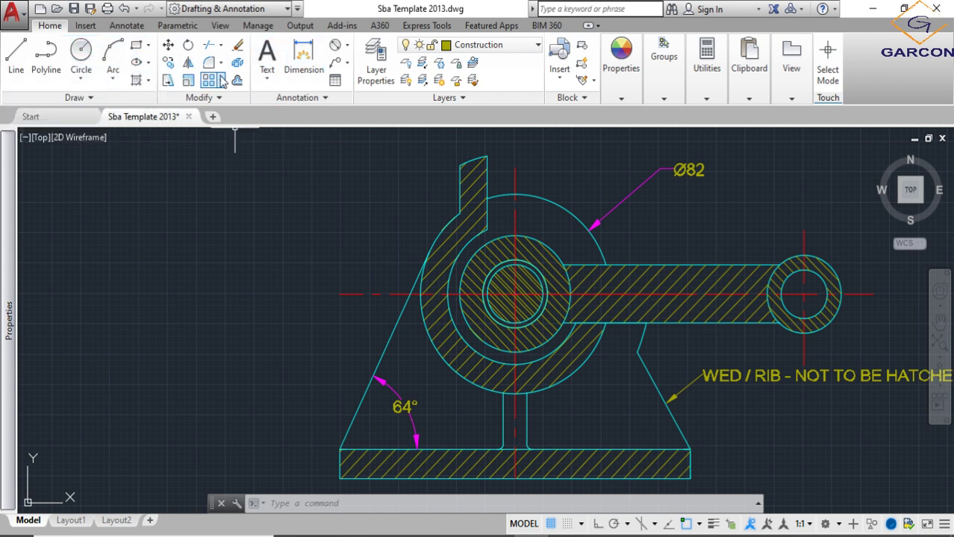
# - Place an R24 radius dimension on the hub circle of the front sectional elevation
pyautogui.click(347, 46)
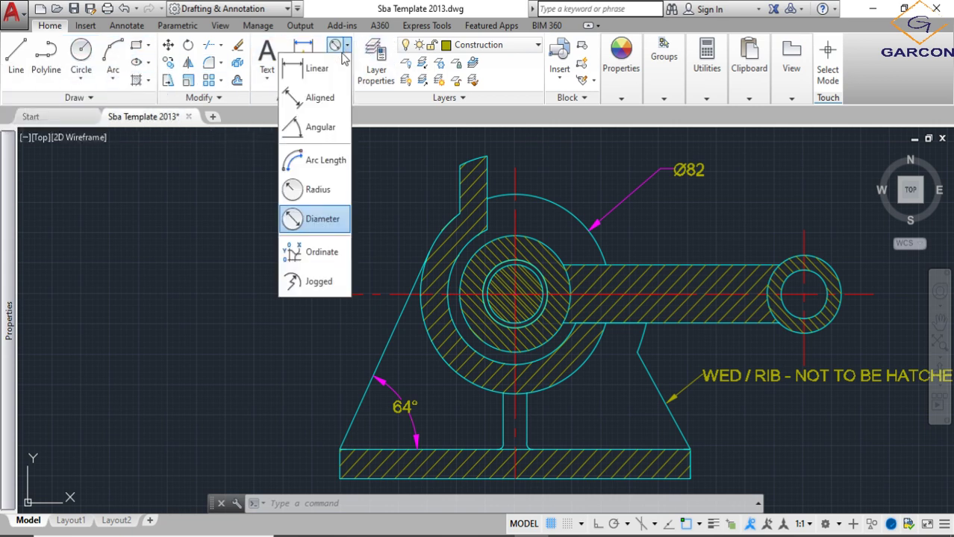
pyautogui.click(317, 189)
pyautogui.click(540, 237)
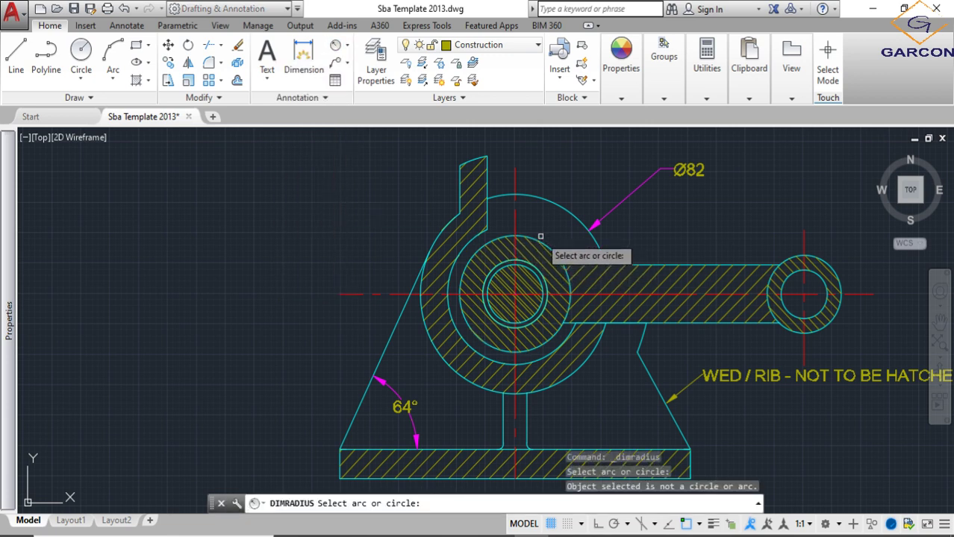
pyautogui.click(537, 240)
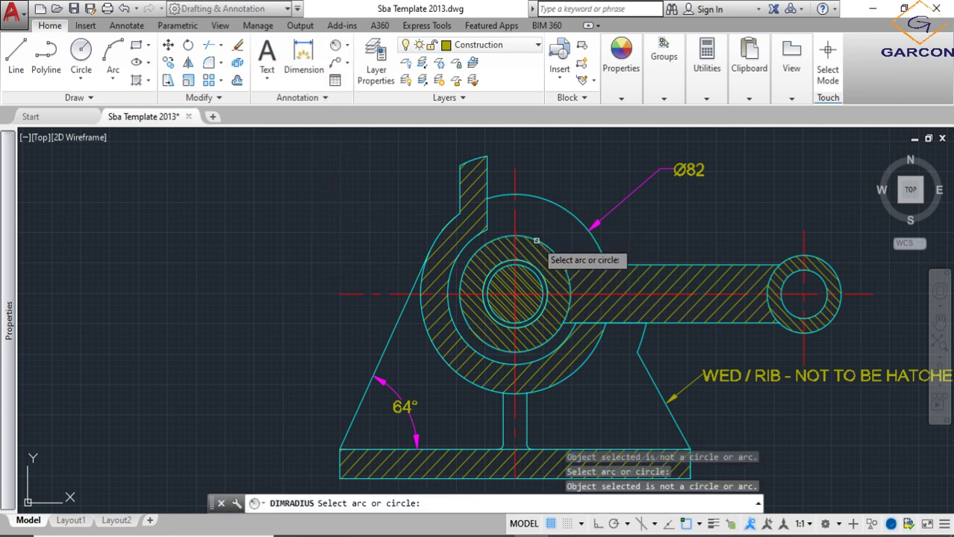
pyautogui.click(537, 240)
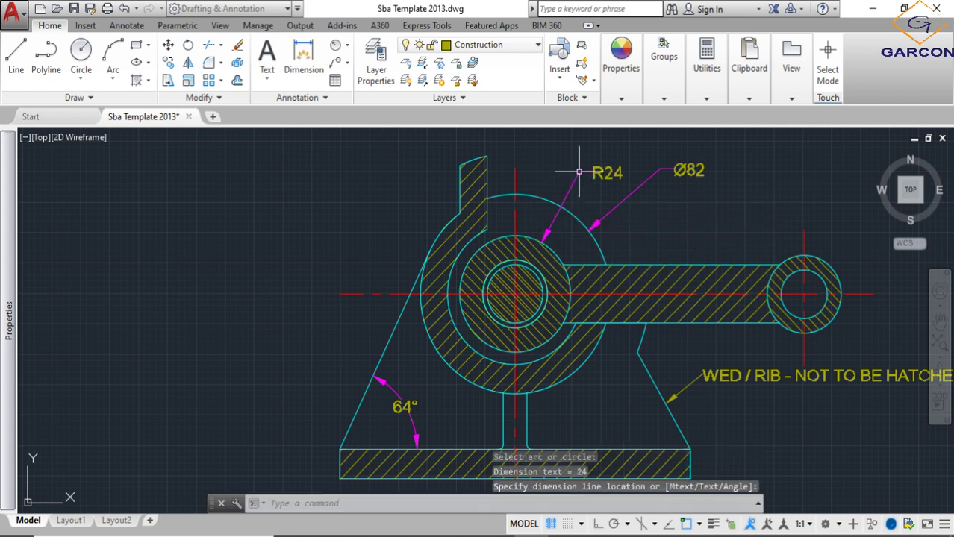
pyautogui.scroll(-4, 582, 194)
pyautogui.scroll(-2, 616, 304)
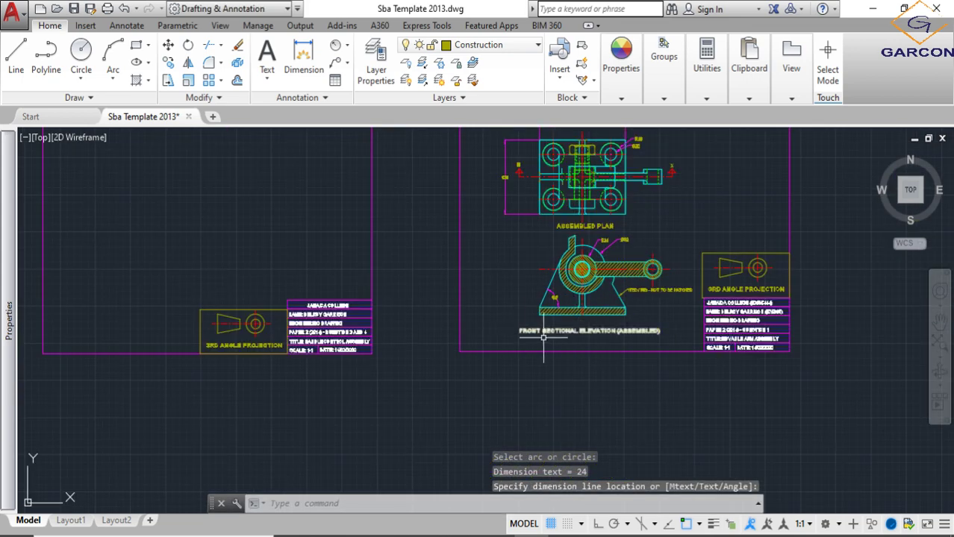
pyautogui.scroll(-3, 553, 312)
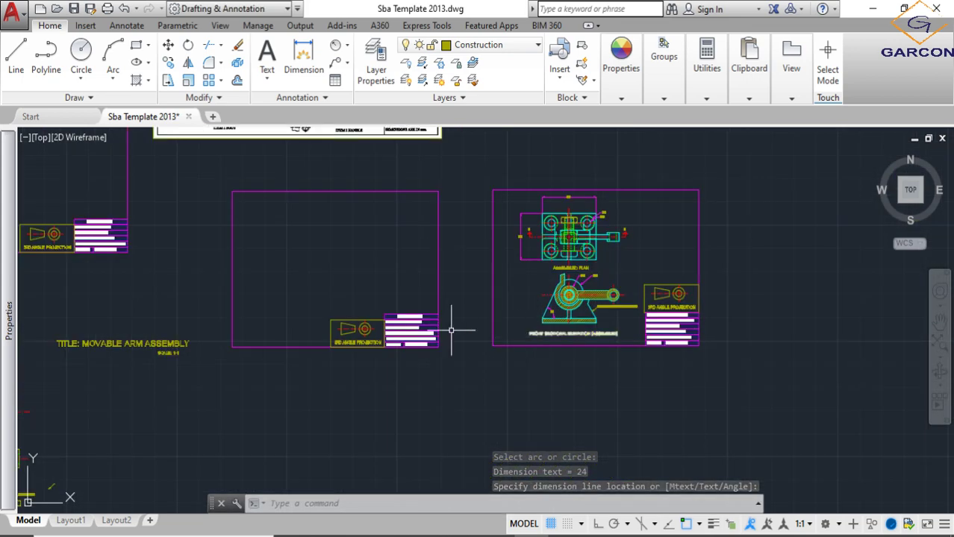
pyautogui.scroll(2, 454, 326)
pyautogui.scroll(-2, 656, 275)
pyautogui.scroll(2, 656, 275)
pyautogui.scroll(3, 656, 275)
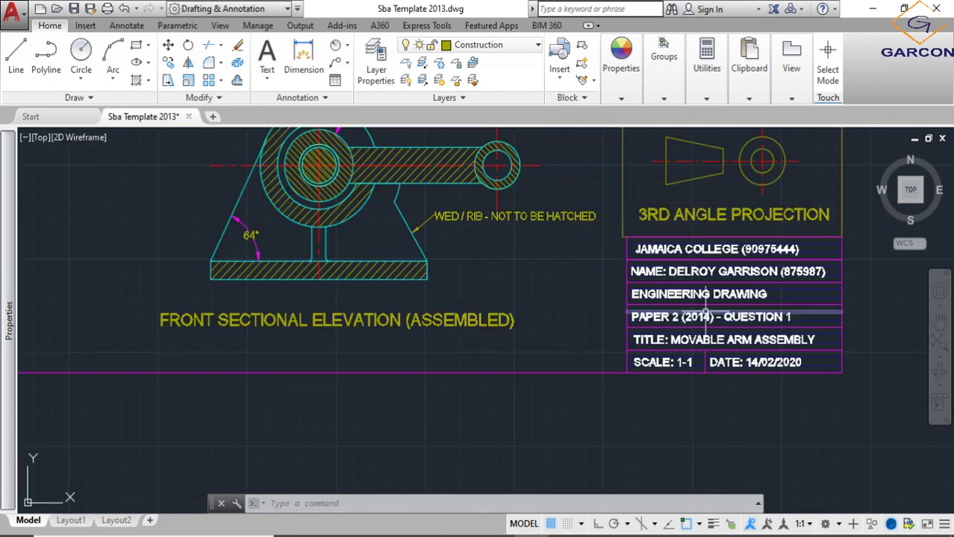
pyautogui.scroll(-6, 763, 325)
pyautogui.scroll(-2, 493, 314)
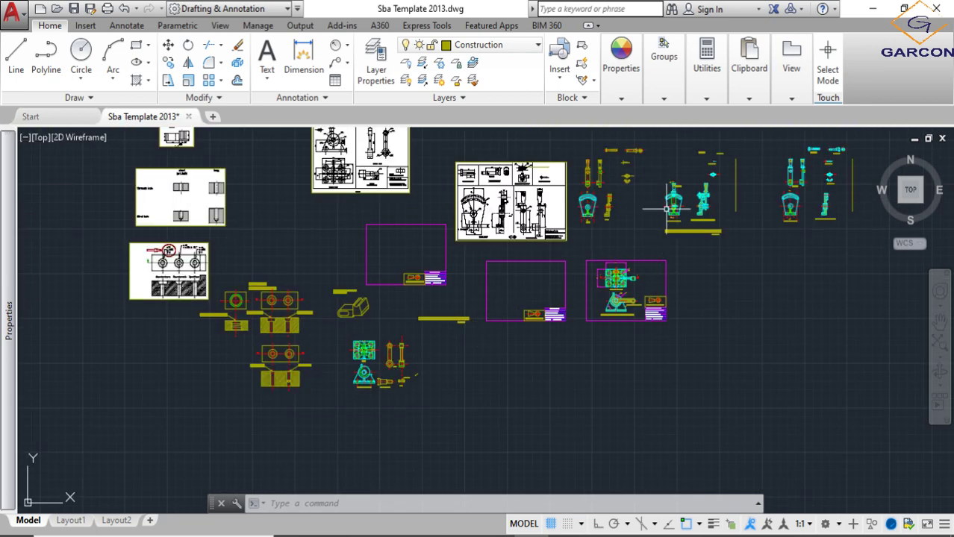
pyautogui.scroll(4, 694, 224)
pyautogui.scroll(-2, 702, 340)
pyautogui.scroll(2, 716, 388)
pyautogui.scroll(-2, 712, 382)
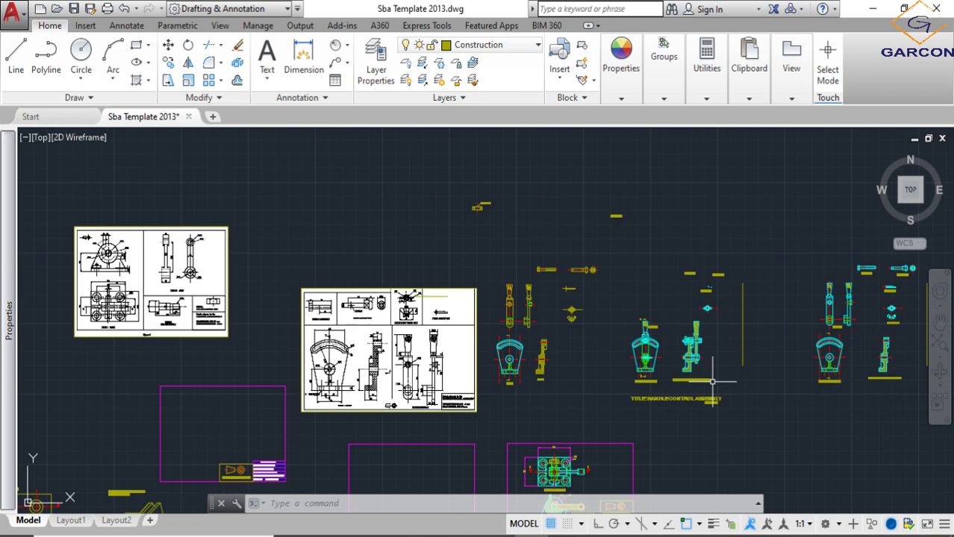
pyautogui.scroll(-2, 712, 382)
pyautogui.scroll(4, 347, 380)
pyautogui.scroll(1, 378, 378)
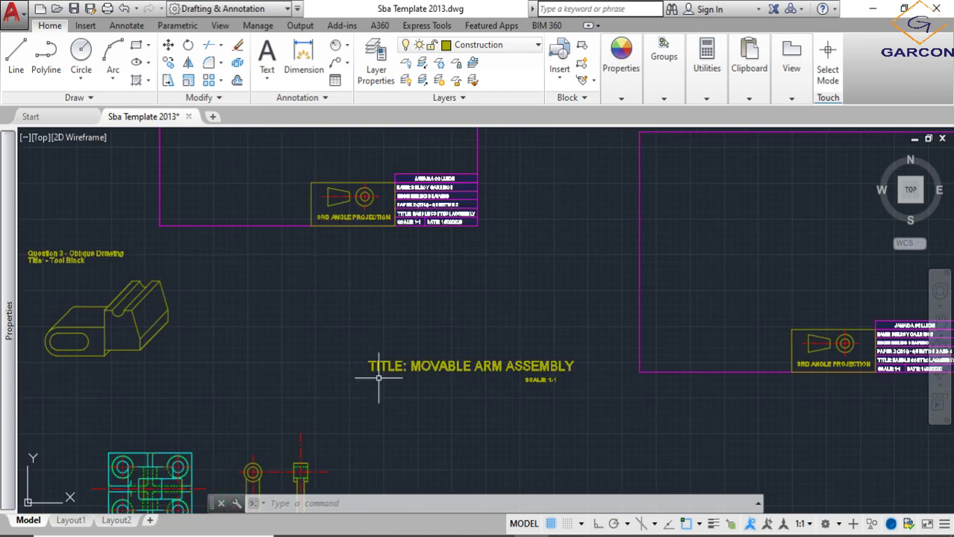
pyautogui.scroll(-2, 379, 378)
# - Move the MOVABLE ARM ASSEMBLY title and its scale text to the top of the sheet frame
pyautogui.click(537, 396)
pyautogui.click(369, 320)
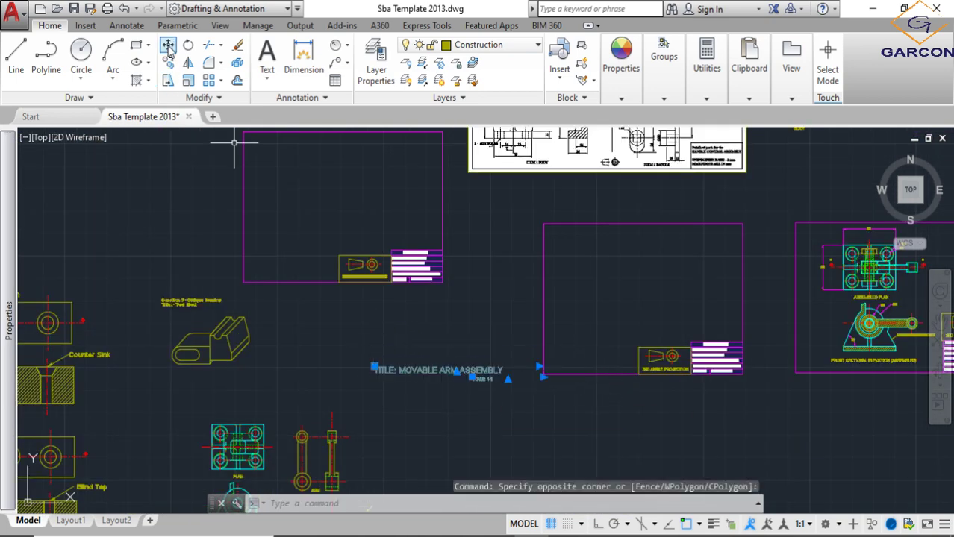
pyautogui.write('m')
pyautogui.press('Return')
pyautogui.click(462, 398)
pyautogui.scroll(-3, 607, 319)
pyautogui.scroll(4, 617, 277)
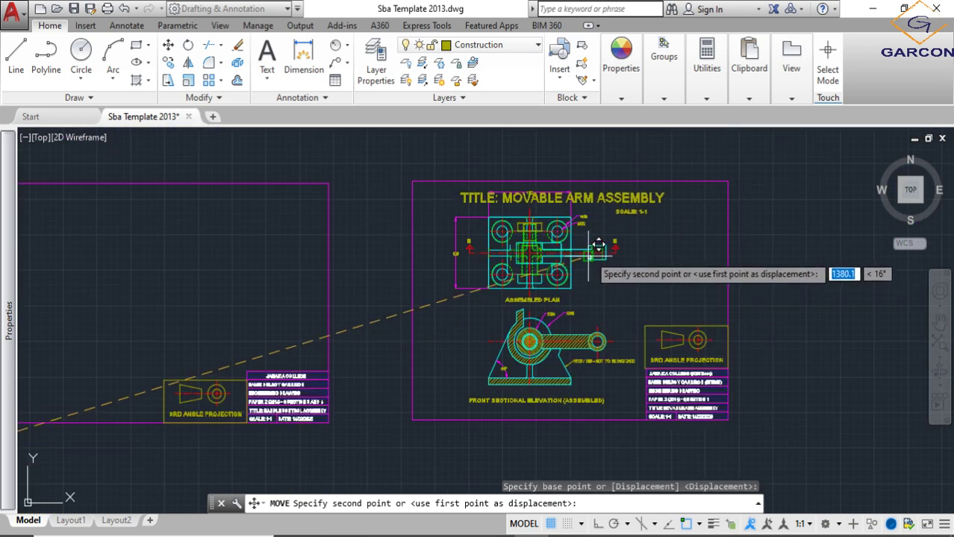
pyautogui.scroll(2, 600, 244)
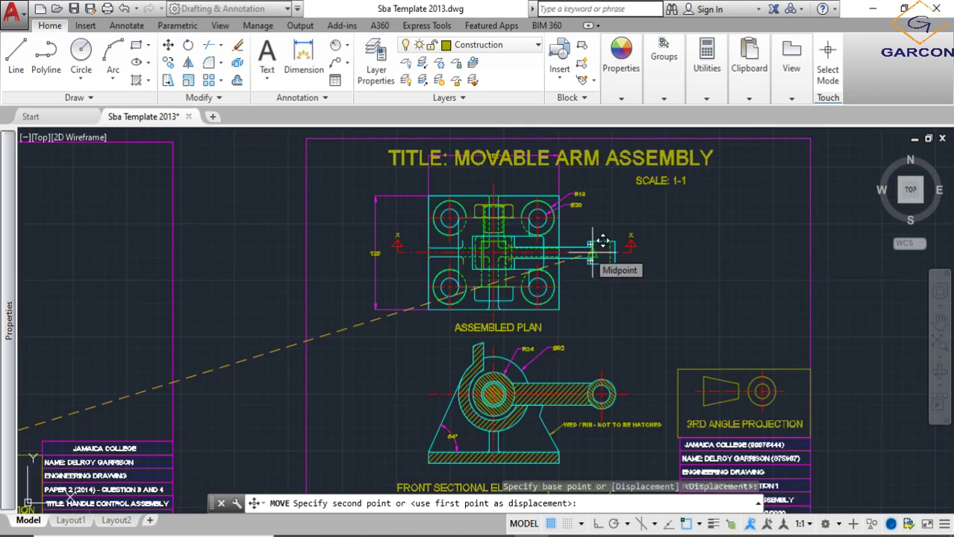
pyautogui.click(589, 251)
pyautogui.scroll(-3, 553, 206)
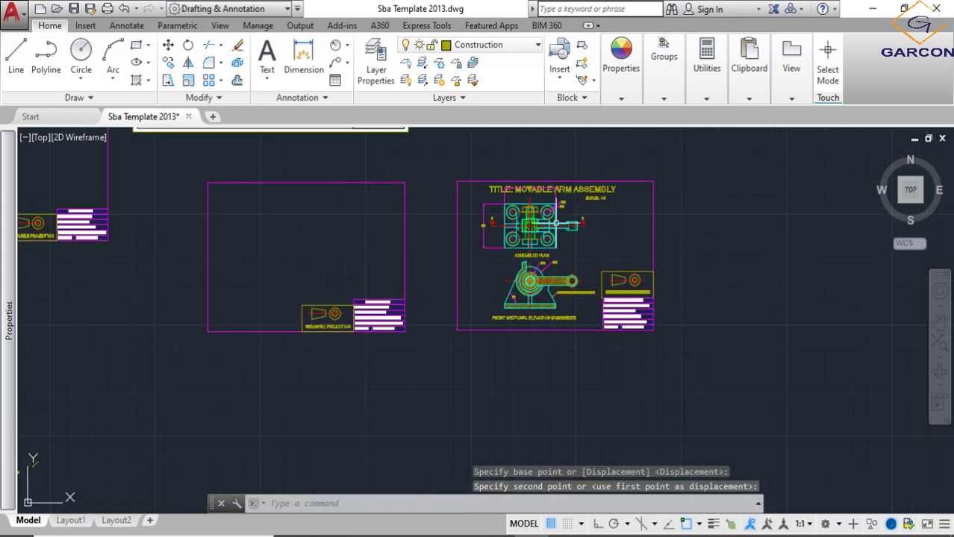
pyautogui.scroll(3, 639, 330)
pyautogui.scroll(-2, 638, 312)
# - Shift the plan and front sectional elevation views into place beneath the title
pyautogui.click(535, 273)
pyautogui.scroll(-2, 471, 478)
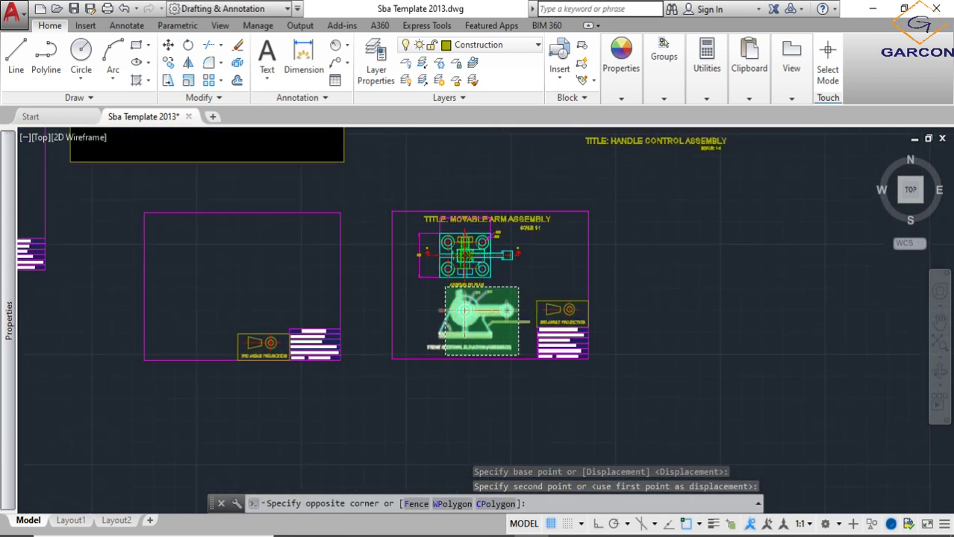
pyautogui.click(405, 231)
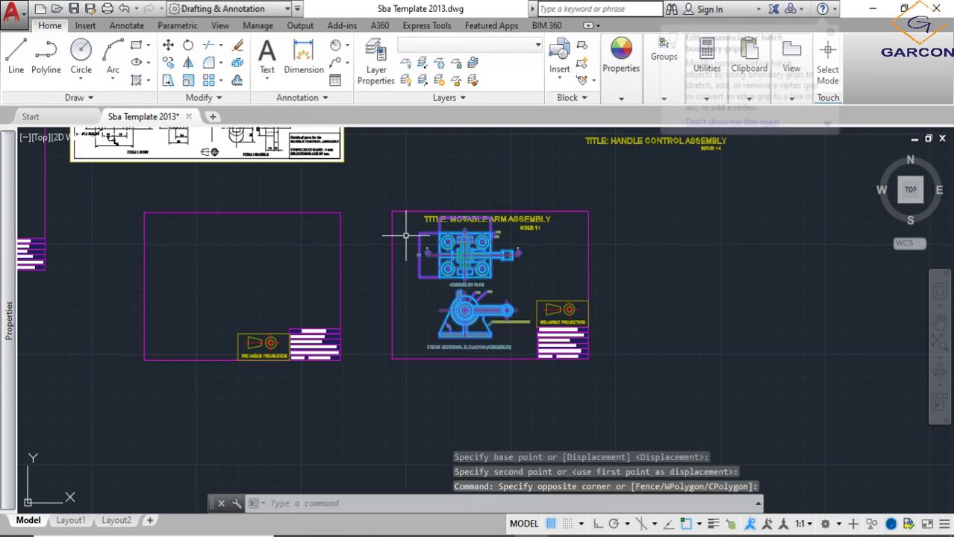
pyautogui.write('m')
pyautogui.press('Return')
pyautogui.scroll(2, 534, 282)
pyautogui.click(535, 282)
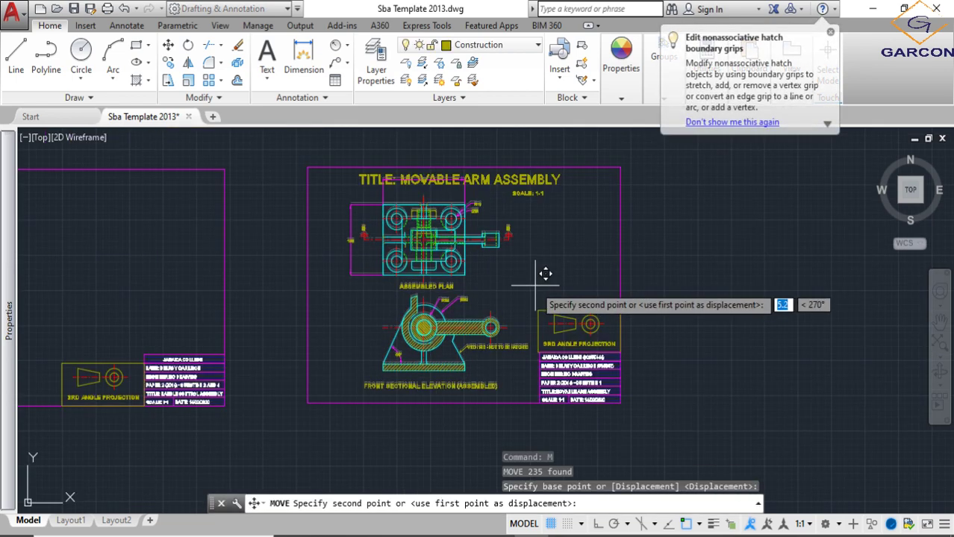
pyautogui.click(482, 251)
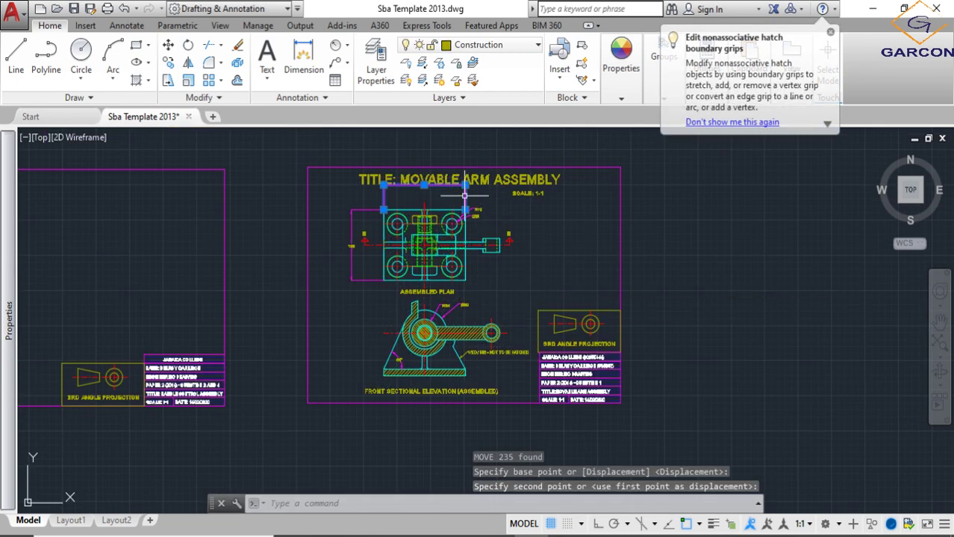
pyautogui.scroll(3, 464, 195)
pyautogui.click(500, 179)
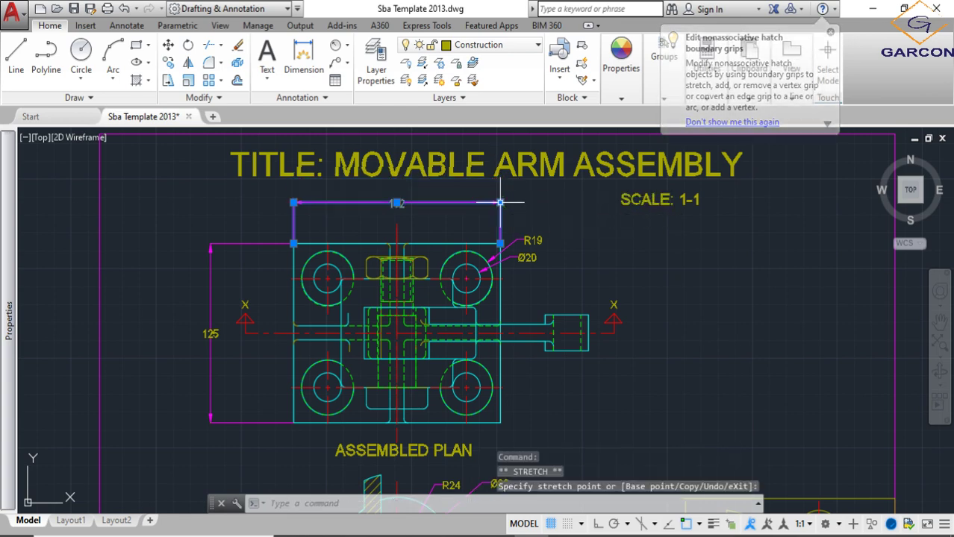
pyautogui.scroll(-2, 486, 200)
pyautogui.scroll(-2, 561, 277)
pyautogui.scroll(-2, 612, 294)
pyautogui.press('Escape')
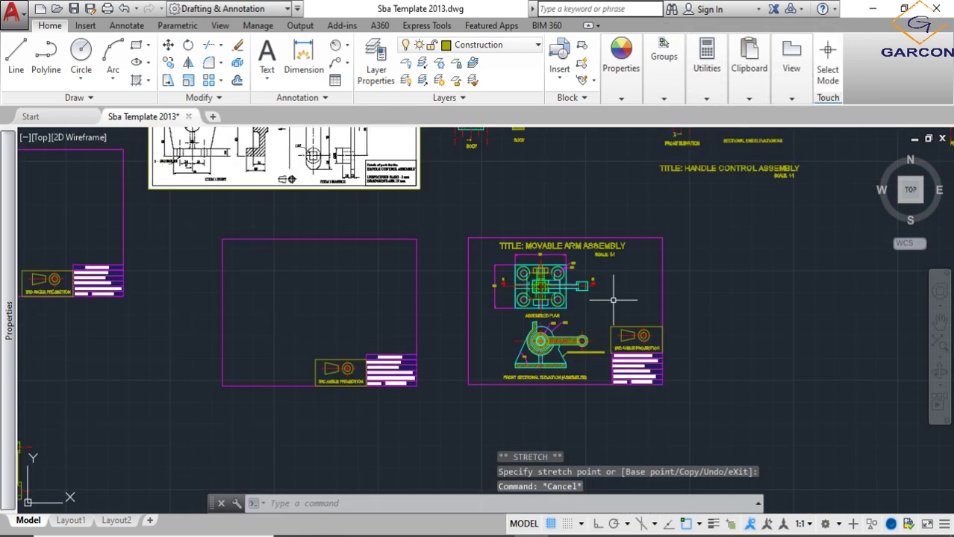
pyautogui.scroll(-1, 608, 295)
pyautogui.scroll(-1, 600, 272)
pyautogui.scroll(-1, 599, 271)
# - Move the HANDLE CONTROL ASSEMBLY title and its scale text to the top of the empty sheet
pyautogui.scroll(4, 597, 246)
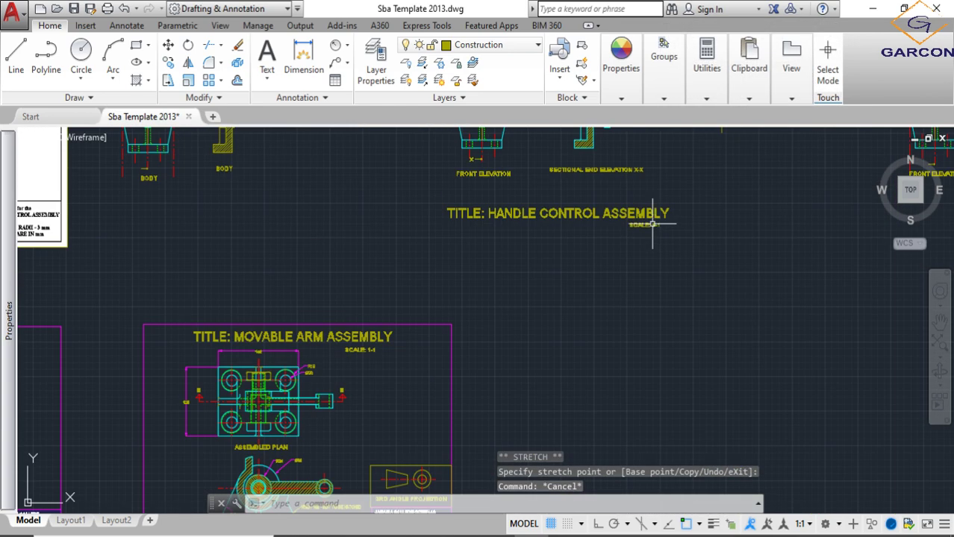
pyautogui.click(691, 247)
pyautogui.click(428, 209)
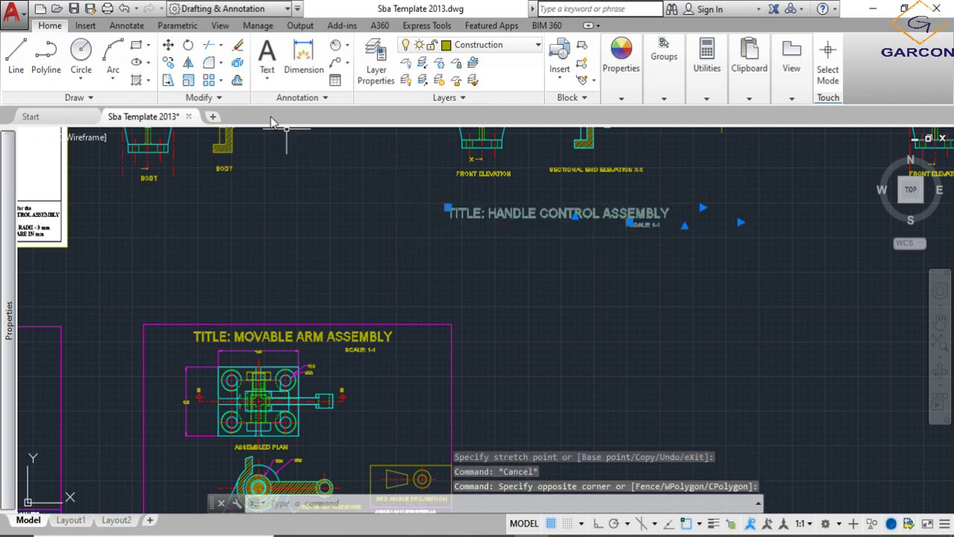
pyautogui.click(168, 46)
pyautogui.click(565, 240)
pyautogui.scroll(-2, 672, 262)
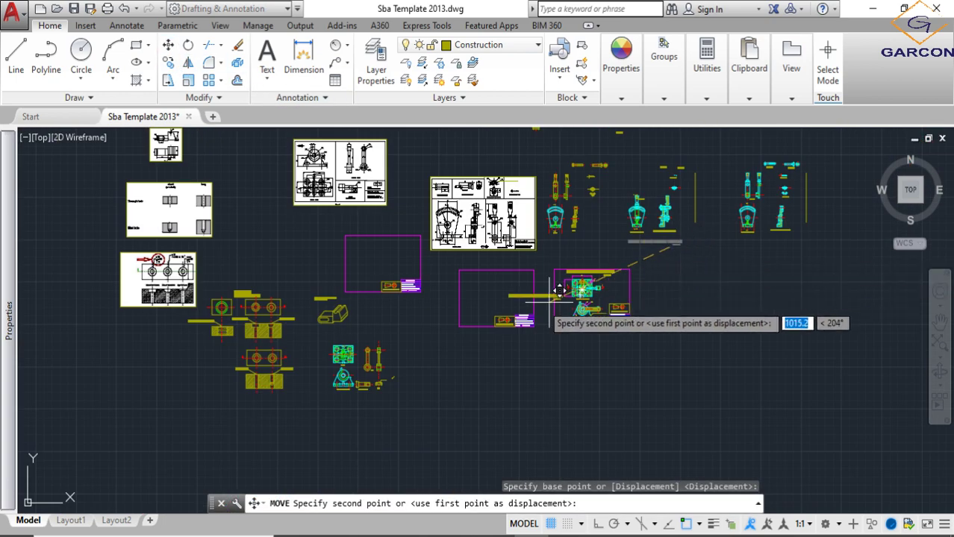
pyautogui.scroll(2, 558, 288)
pyautogui.scroll(2, 526, 289)
pyautogui.scroll(-4, 589, 333)
pyautogui.scroll(2, 418, 247)
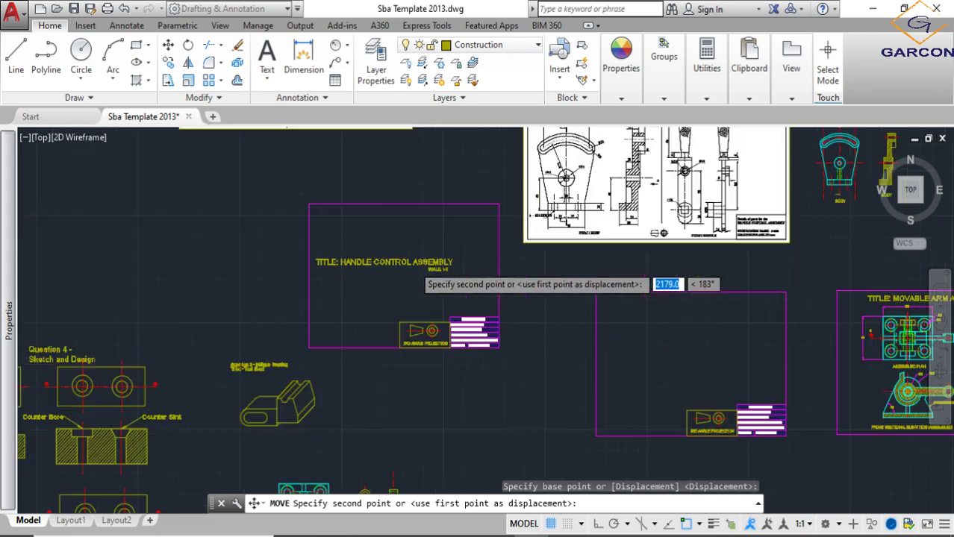
pyautogui.moveTo(418, 247); pyautogui.dragTo(443, 263, button='middle')
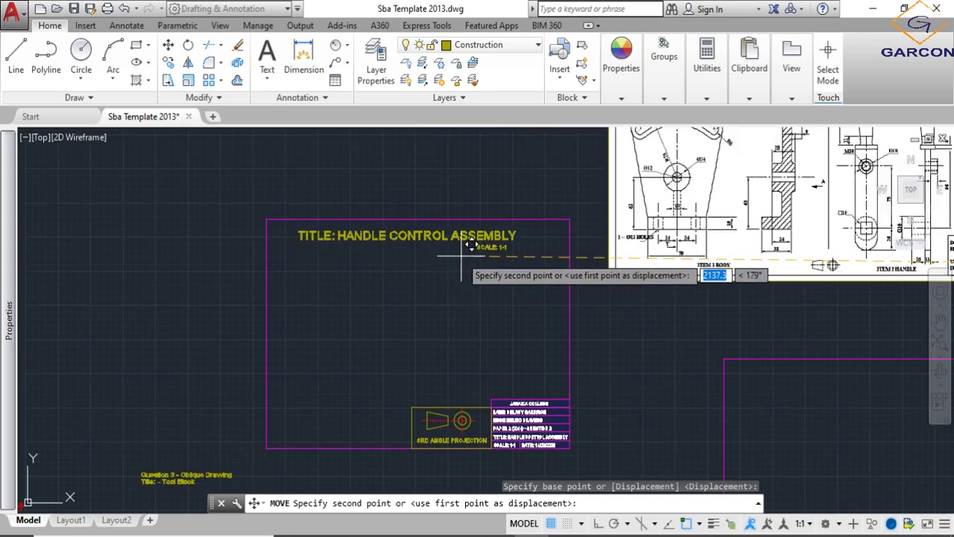
pyautogui.click(469, 251)
pyautogui.scroll(-1, 567, 359)
# - Move the Handle Control sheet frame into line beside the Movable Arm Assembly sheet
pyautogui.click(573, 420)
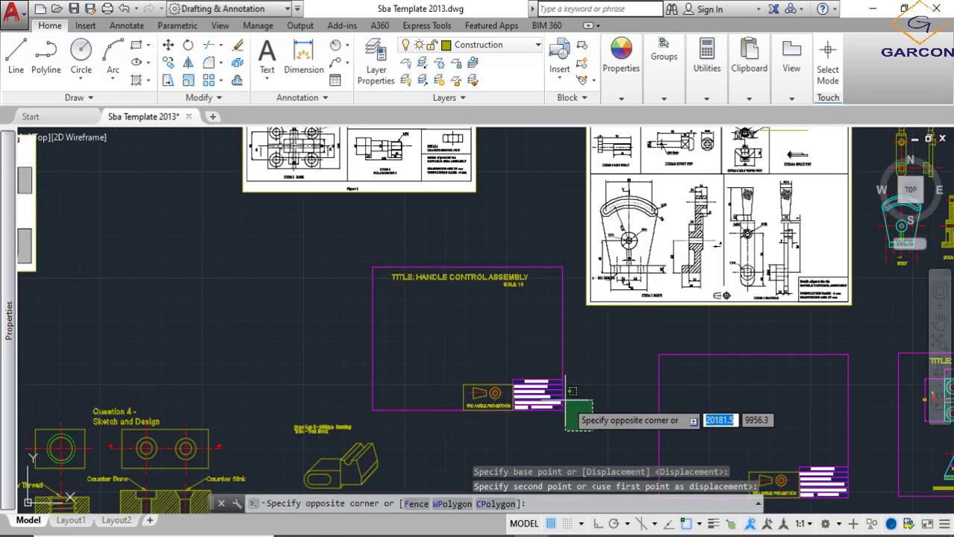
pyautogui.click(368, 242)
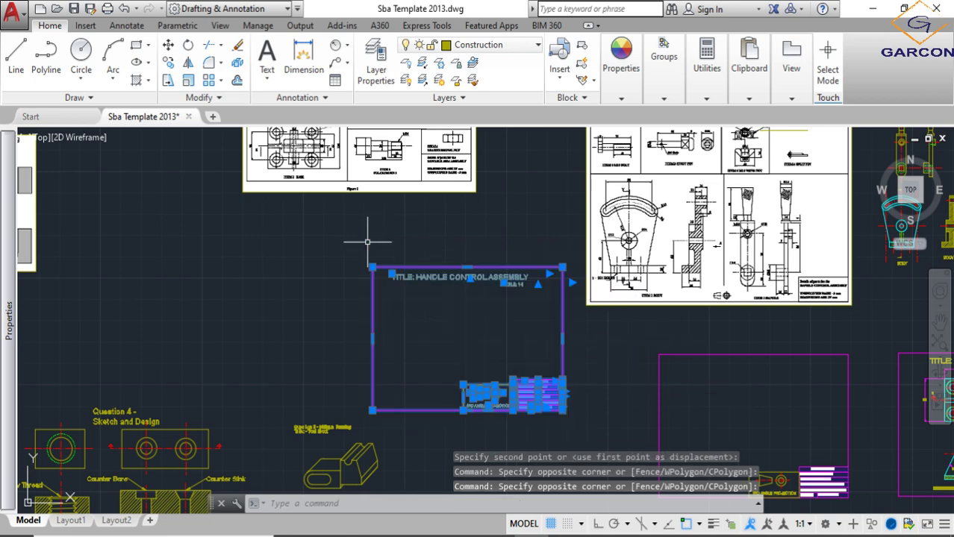
pyautogui.click(168, 44)
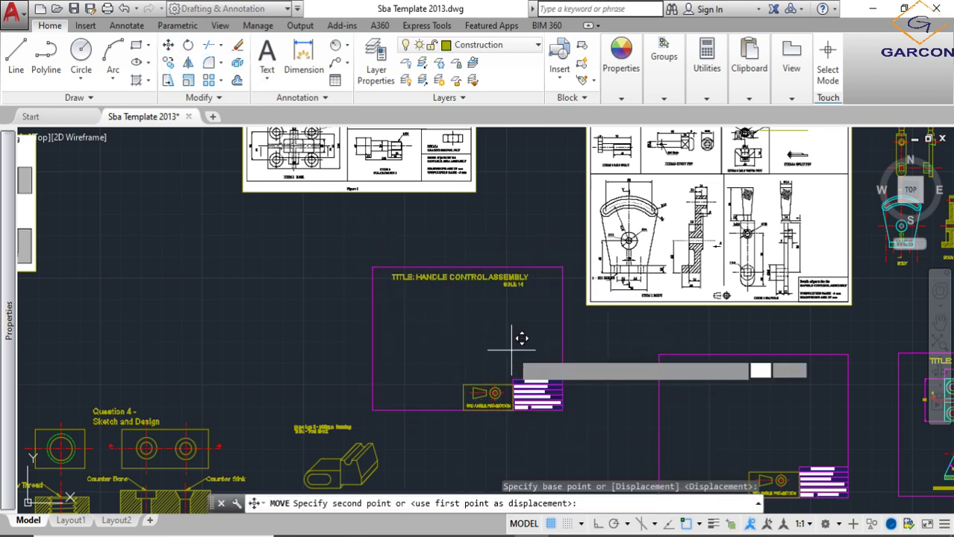
pyautogui.click(518, 334)
pyautogui.scroll(-3, 597, 358)
pyautogui.scroll(2, 513, 340)
pyautogui.scroll(1, 500, 341)
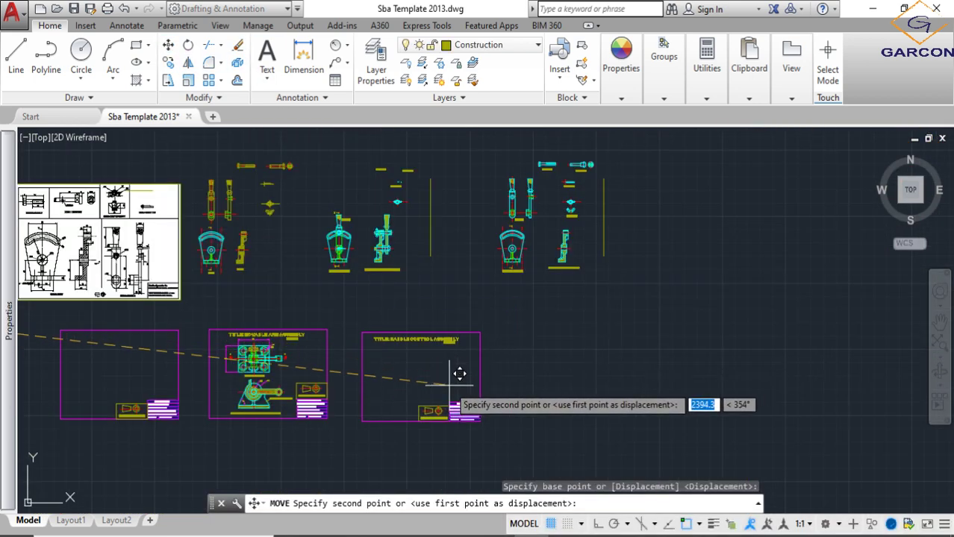
pyautogui.moveTo(455, 374); pyautogui.dragTo(452, 351, button='middle')
pyautogui.click(448, 351)
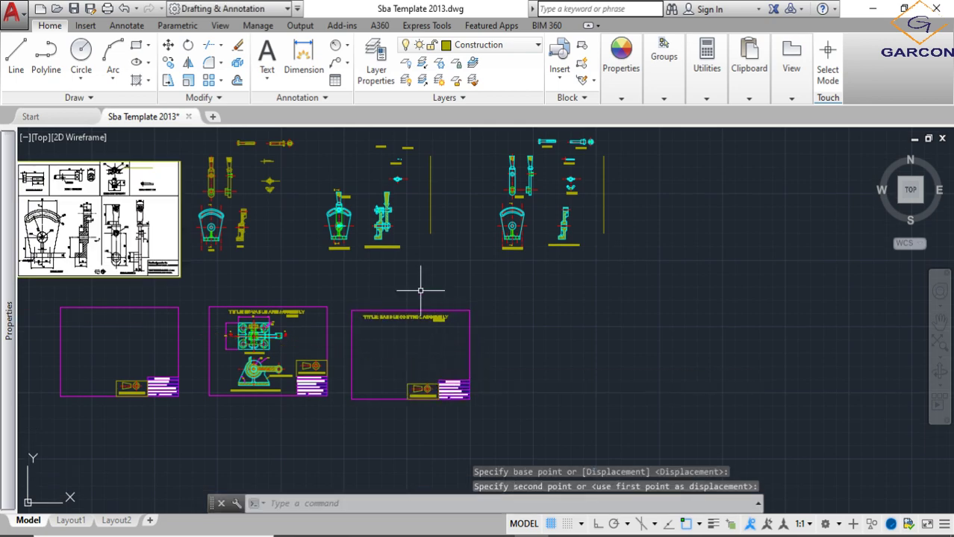
pyautogui.scroll(3, 418, 269)
pyautogui.scroll(1, 443, 320)
pyautogui.click(459, 366)
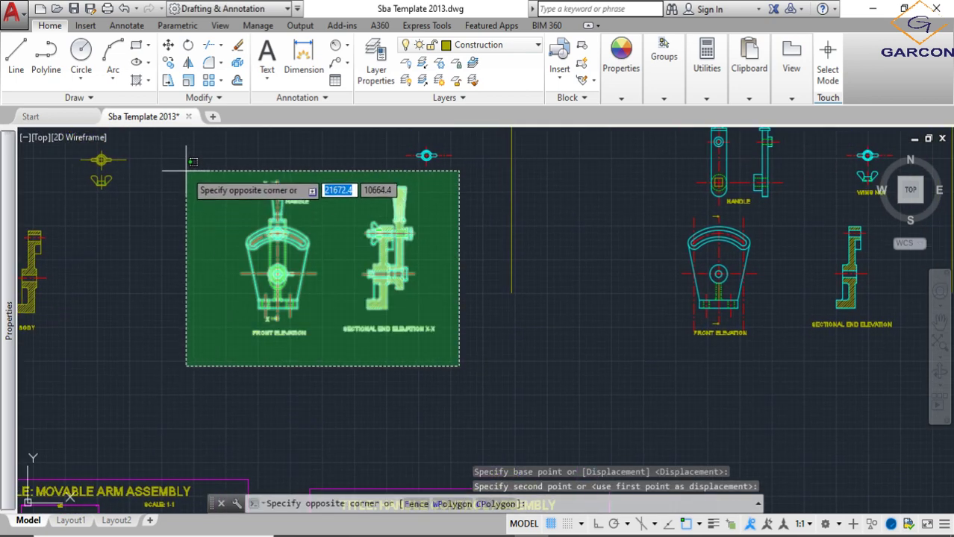
# - Move both handle control elevations aside to the right of the sheet
pyautogui.click(184, 158)
pyautogui.press('space')
pyautogui.click(334, 258)
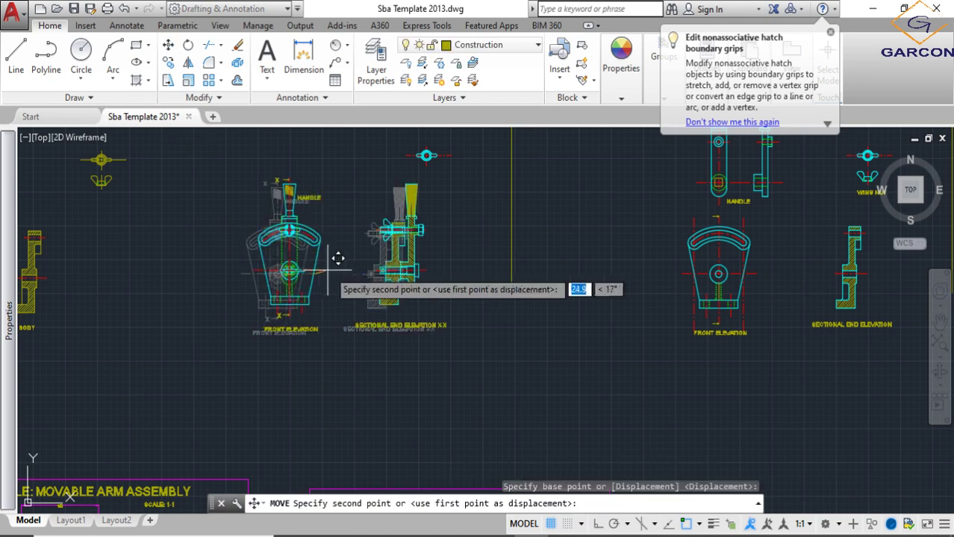
pyautogui.scroll(-4, 390, 304)
pyautogui.scroll(2, 358, 319)
pyautogui.scroll(2, 366, 289)
pyautogui.scroll(2, 365, 288)
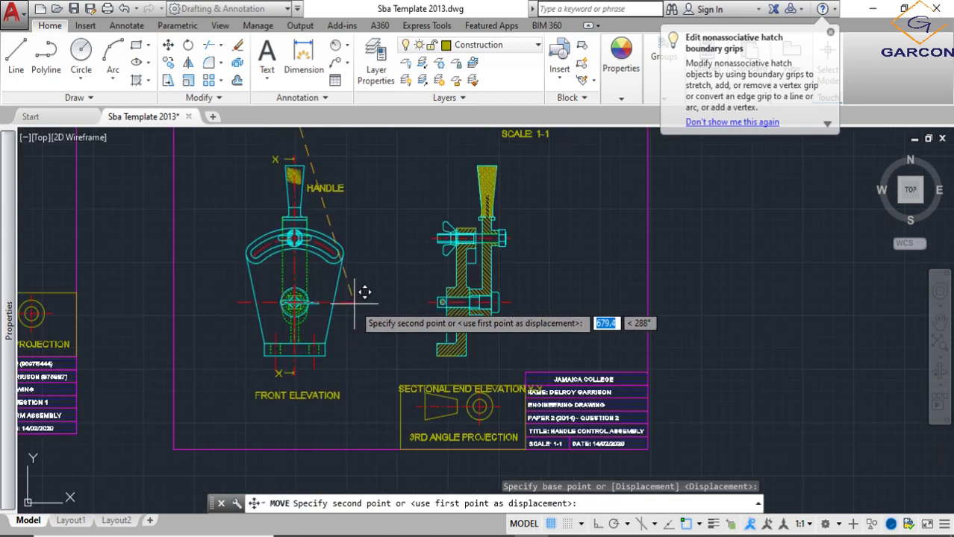
pyautogui.scroll(-2, 362, 294)
pyautogui.scroll(-2, 436, 322)
pyautogui.click(589, 380)
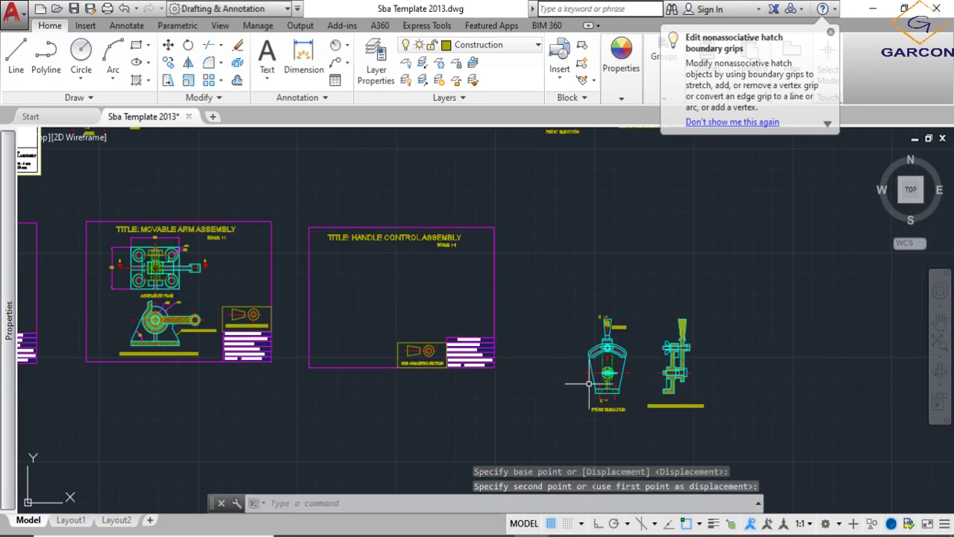
pyautogui.scroll(5, 418, 365)
pyautogui.scroll(2, 433, 362)
# - Reposition the title block and projection symbol using its lower-right corner as base point
pyautogui.click(493, 377)
pyautogui.click(285, 237)
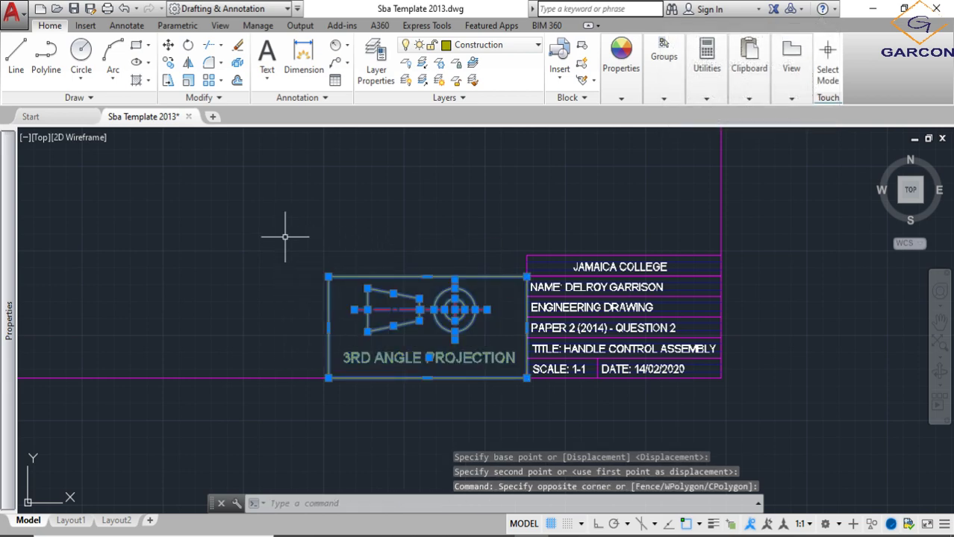
pyautogui.write('m')
pyautogui.press('Return')
pyautogui.click(526, 378)
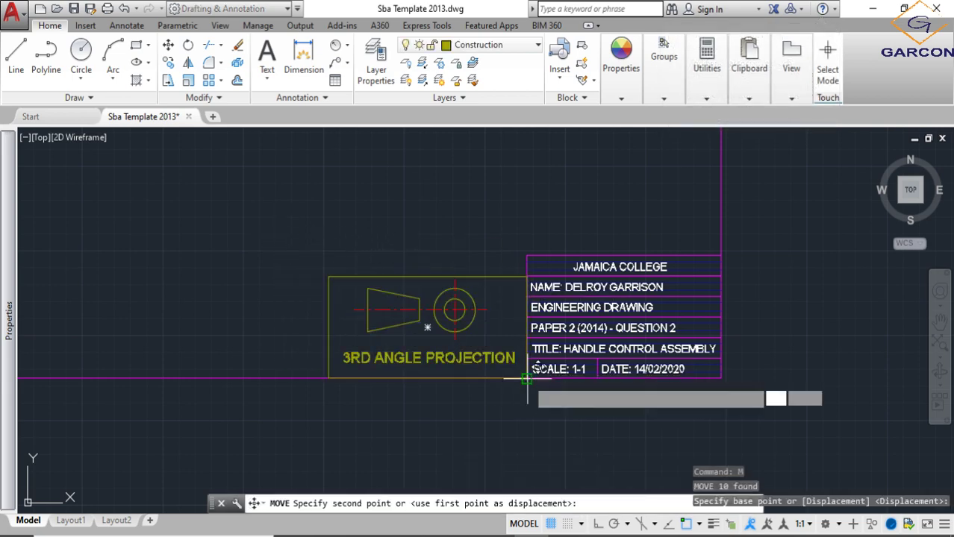
pyautogui.click(724, 237)
pyautogui.scroll(-5, 433, 313)
pyautogui.scroll(-2, 433, 313)
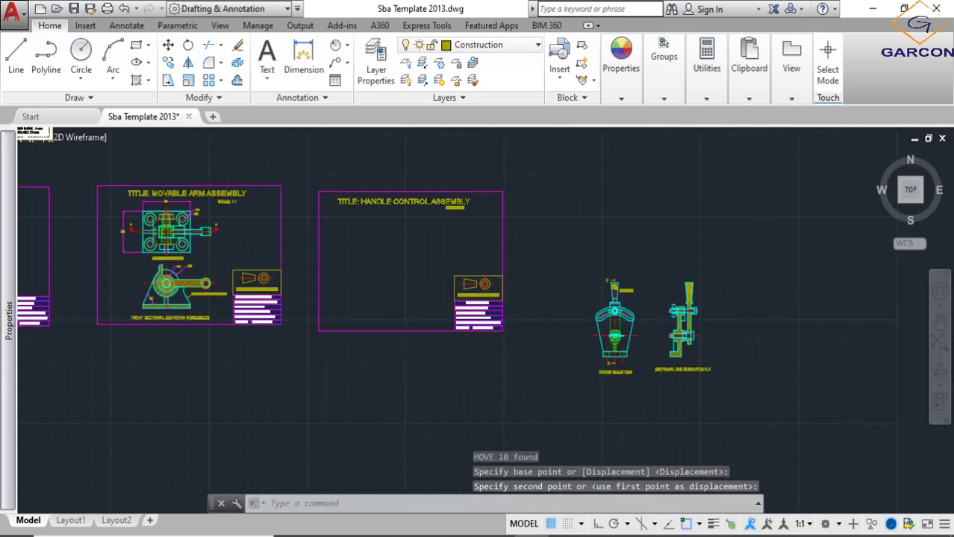
# - Move the front elevation and sectional end elevation X-X inside the Handle Control sheet
pyautogui.click(550, 212)
pyautogui.write('m')
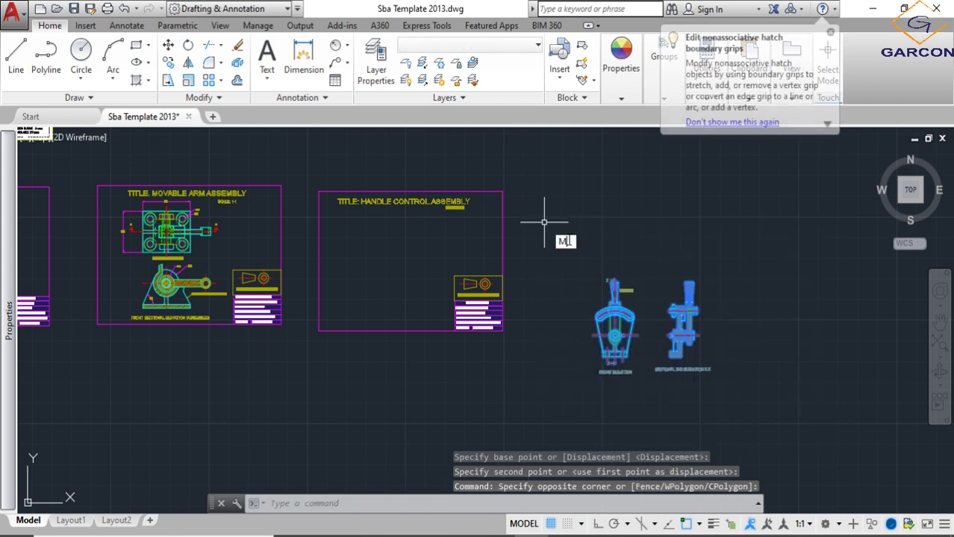
pyautogui.press('Return')
pyautogui.click(770, 404)
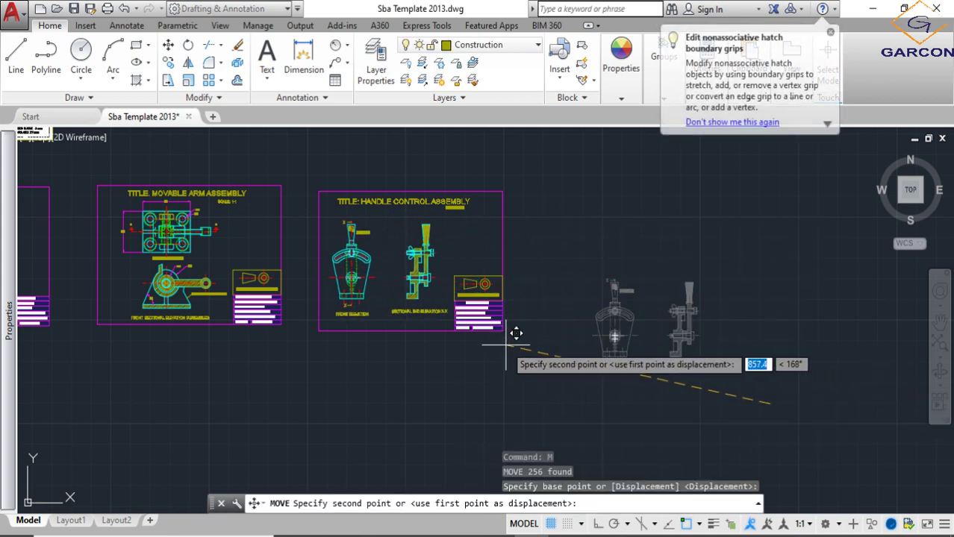
pyautogui.click(506, 344)
pyautogui.scroll(3, 423, 236)
pyautogui.scroll(2, 423, 236)
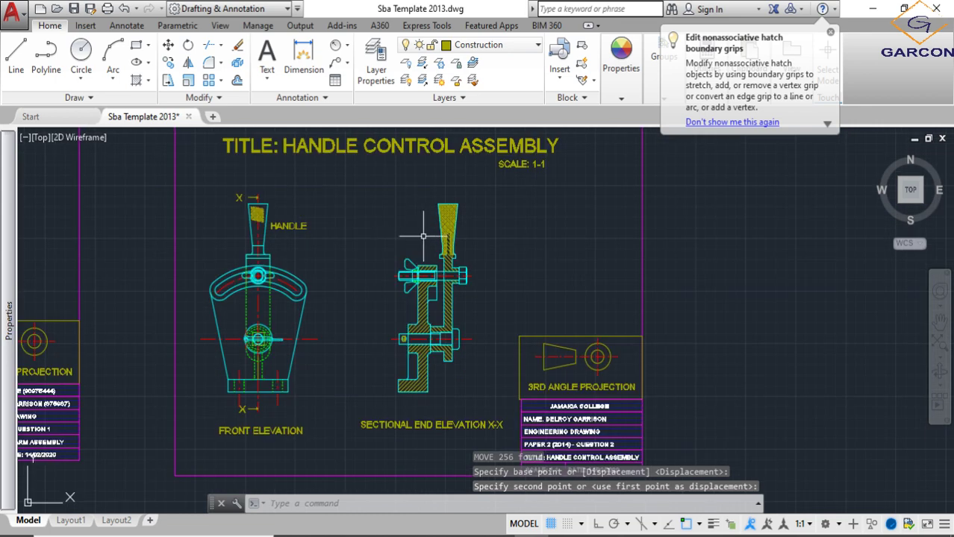
pyautogui.scroll(2, 475, 266)
pyautogui.scroll(-4, 475, 266)
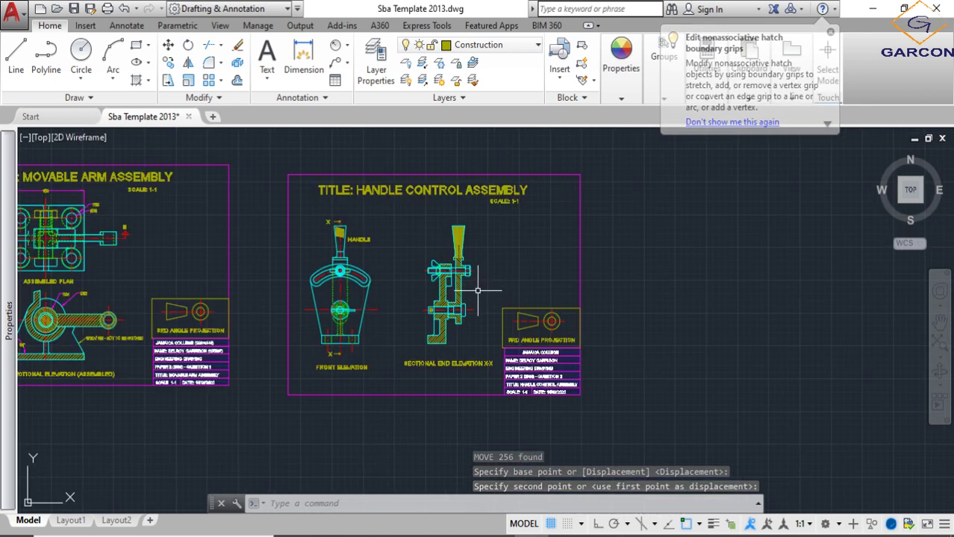
pyautogui.scroll(-3, 475, 266)
pyautogui.moveTo(481, 336); pyautogui.dragTo(482, 284, button='middle')
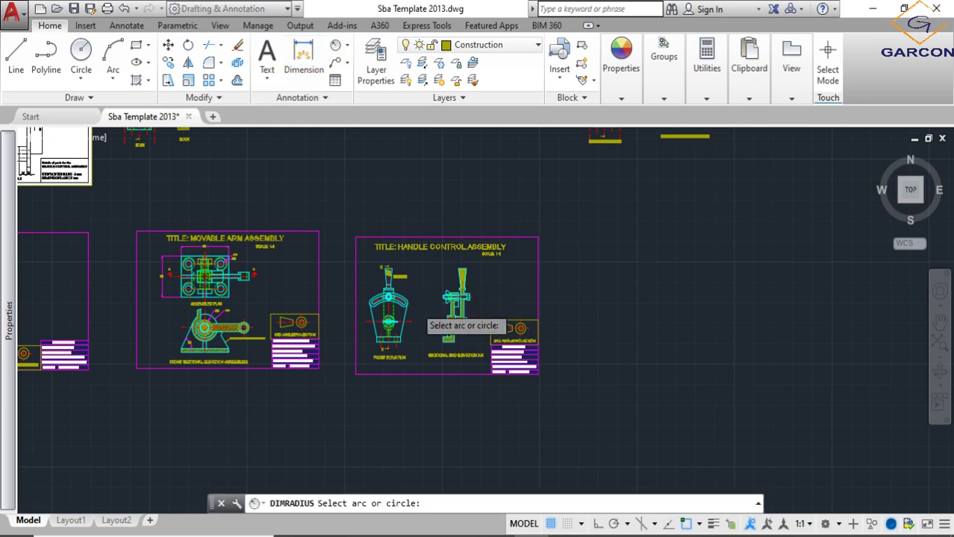
# - Add an R12 radius to the arm's rounded end and an R17 radius to the central circle
pyautogui.scroll(8, 395, 301)
pyautogui.click(371, 308)
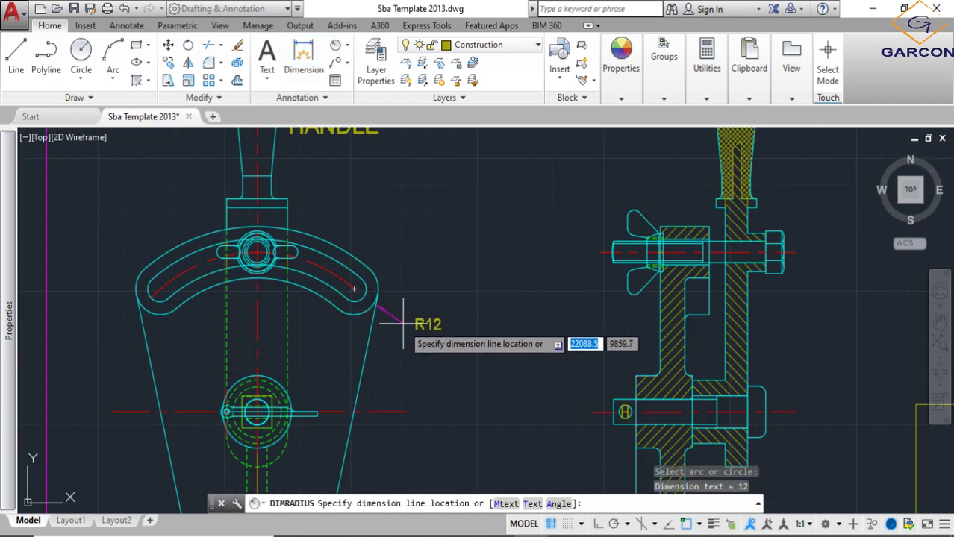
pyautogui.click(401, 265)
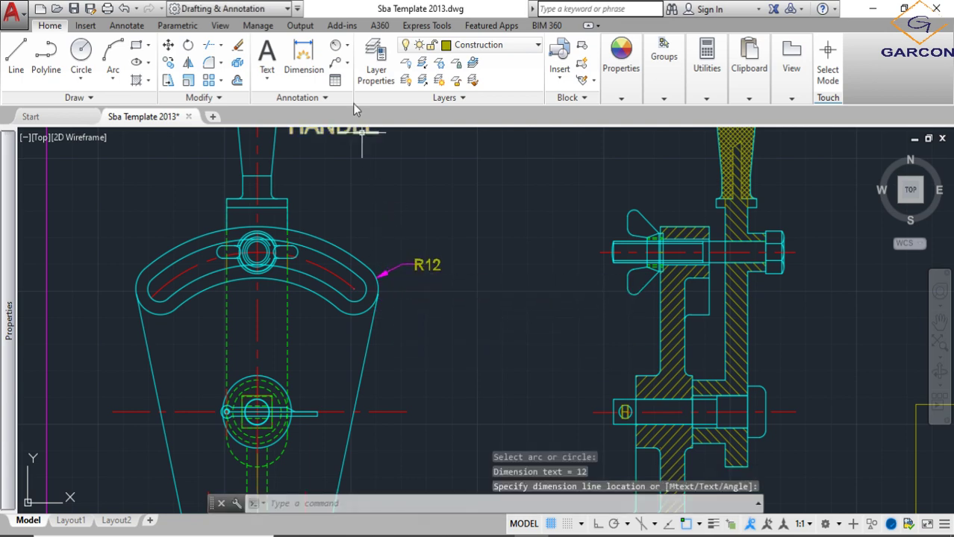
pyautogui.click(337, 50)
pyautogui.scroll(-5, 383, 272)
pyautogui.scroll(3, 340, 320)
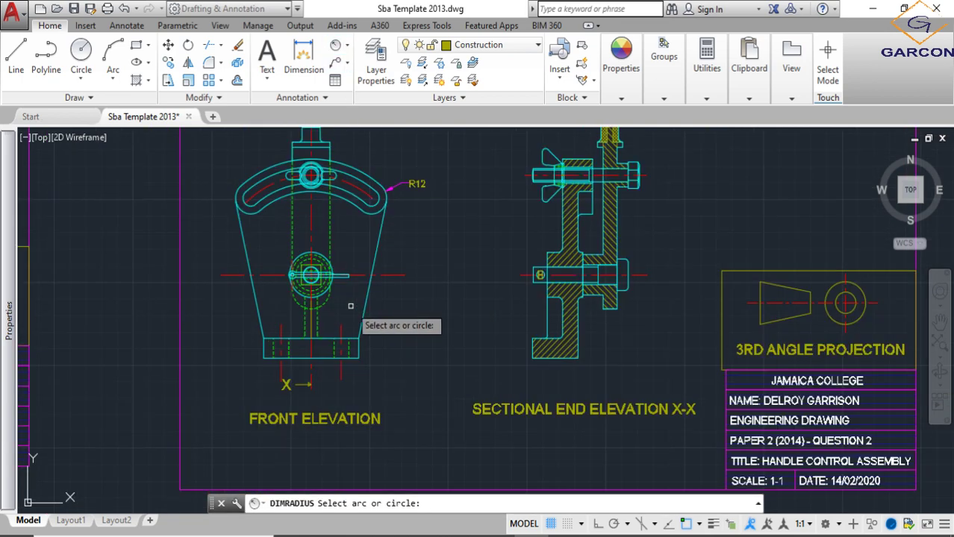
pyautogui.scroll(3, 332, 281)
pyautogui.click(328, 272)
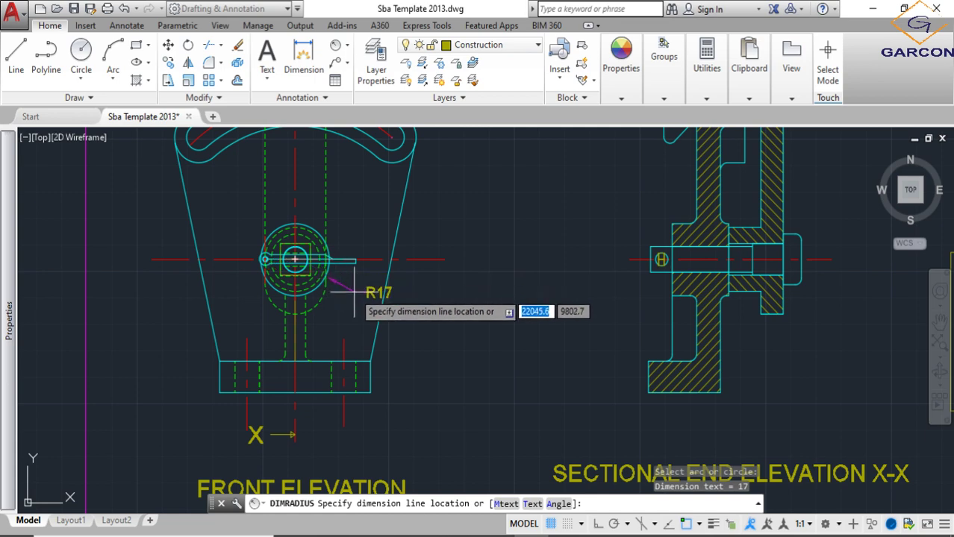
pyautogui.scroll(2, 346, 296)
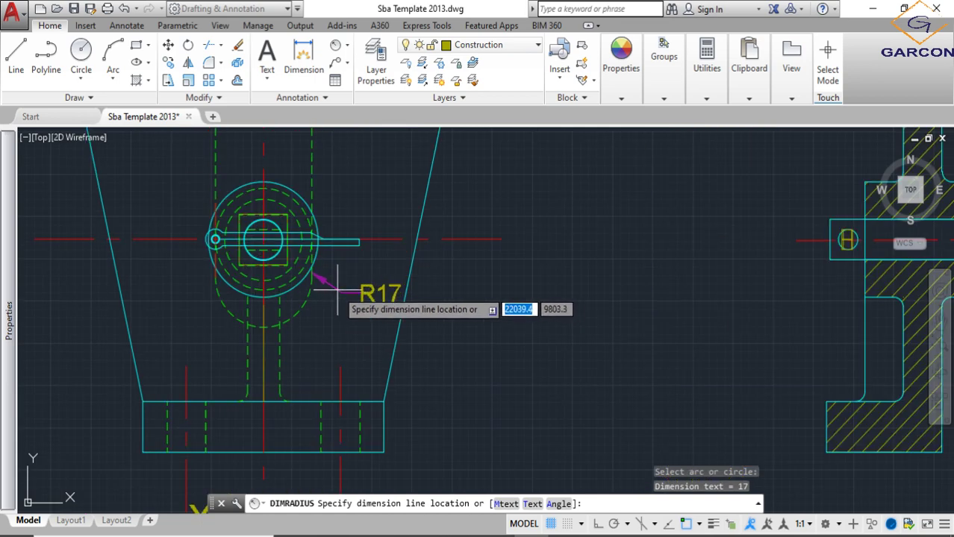
pyautogui.click(359, 192)
pyautogui.scroll(-3, 359, 193)
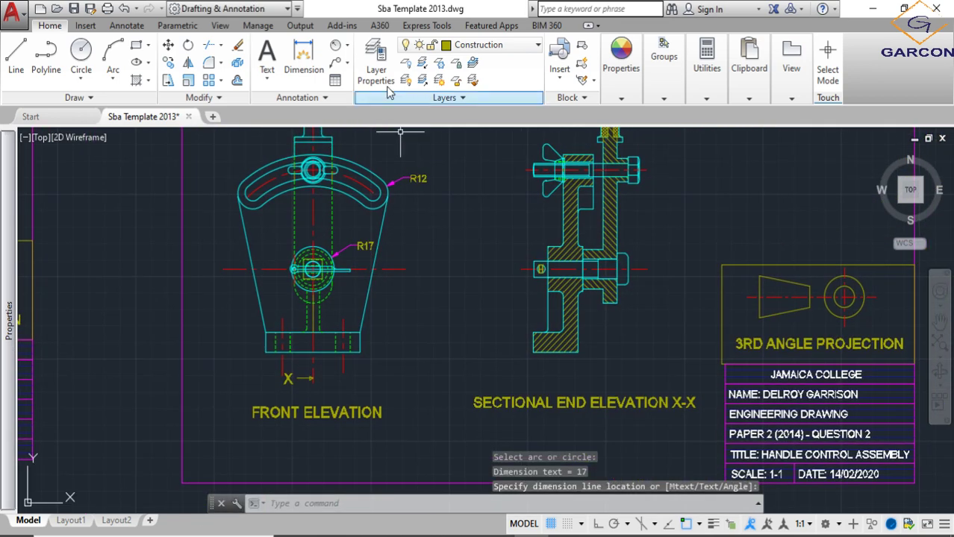
# - Add Ø12 diameter dimensions to the slot's end arc and the inner circle
pyautogui.click(347, 47)
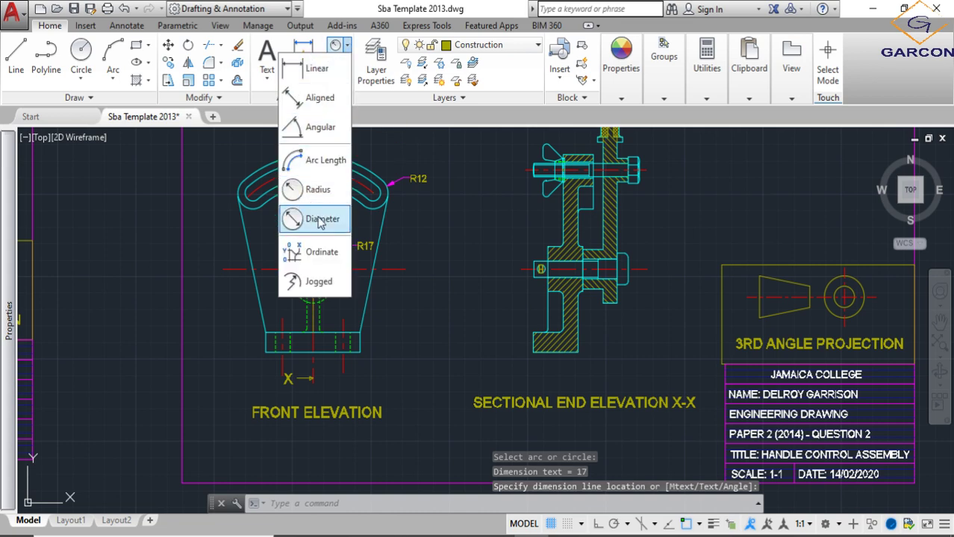
pyautogui.click(321, 159)
pyautogui.moveTo(277, 227); pyautogui.dragTo(282, 243, button='middle')
pyautogui.scroll(4, 247, 209)
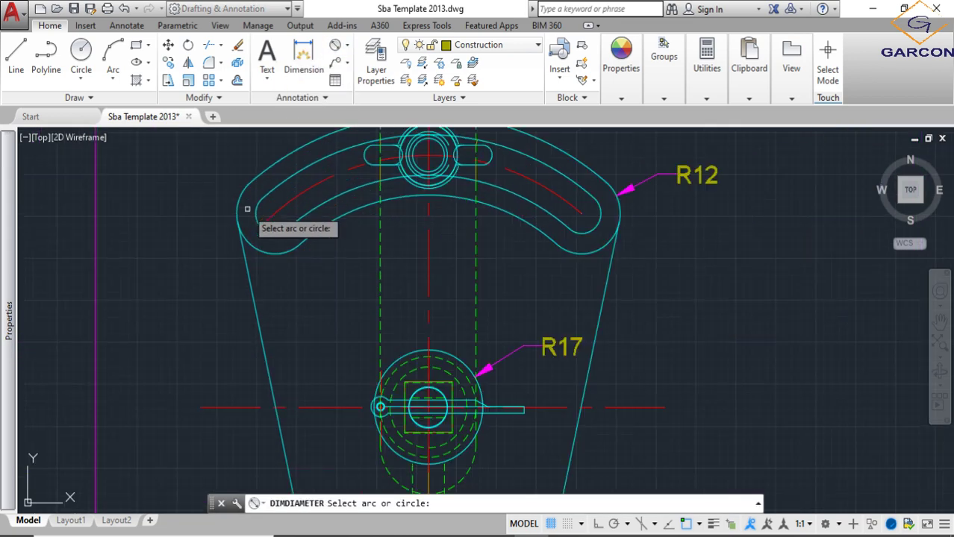
pyautogui.click(251, 216)
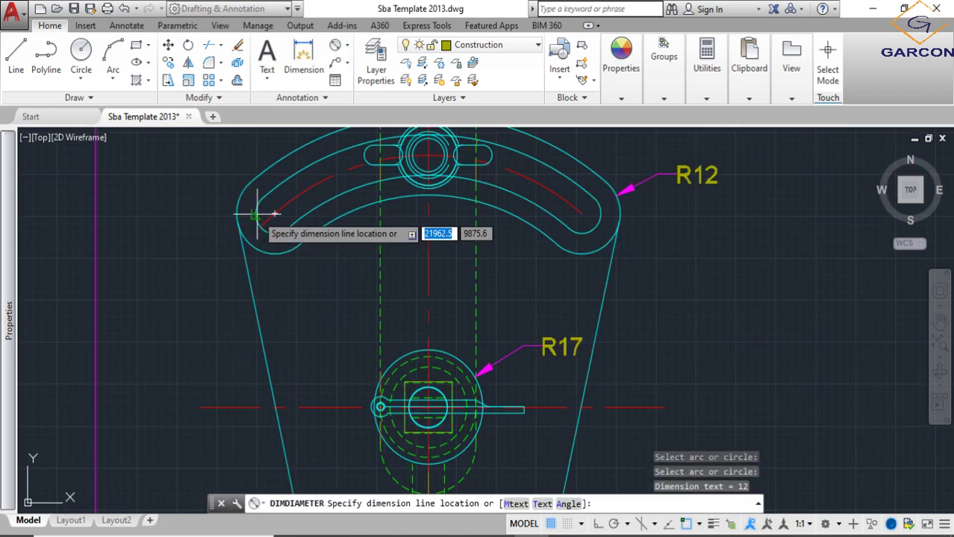
pyautogui.click(209, 170)
pyautogui.scroll(-2, 269, 191)
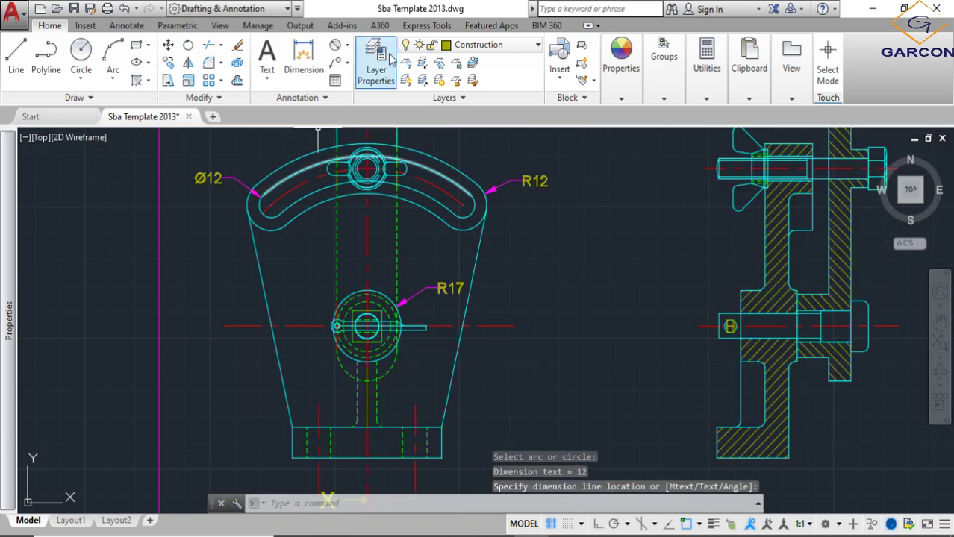
pyautogui.click(336, 47)
pyautogui.scroll(-4, 597, 329)
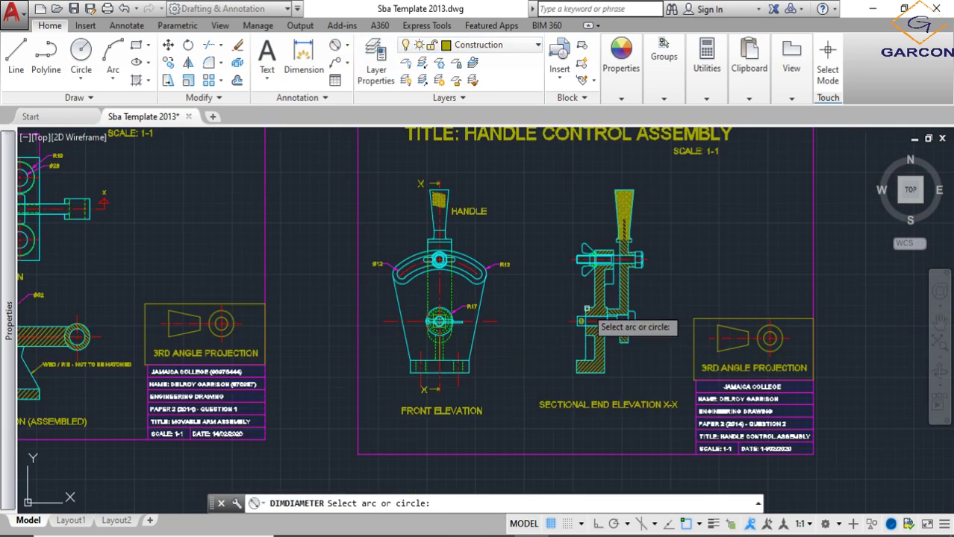
pyautogui.scroll(2, 661, 339)
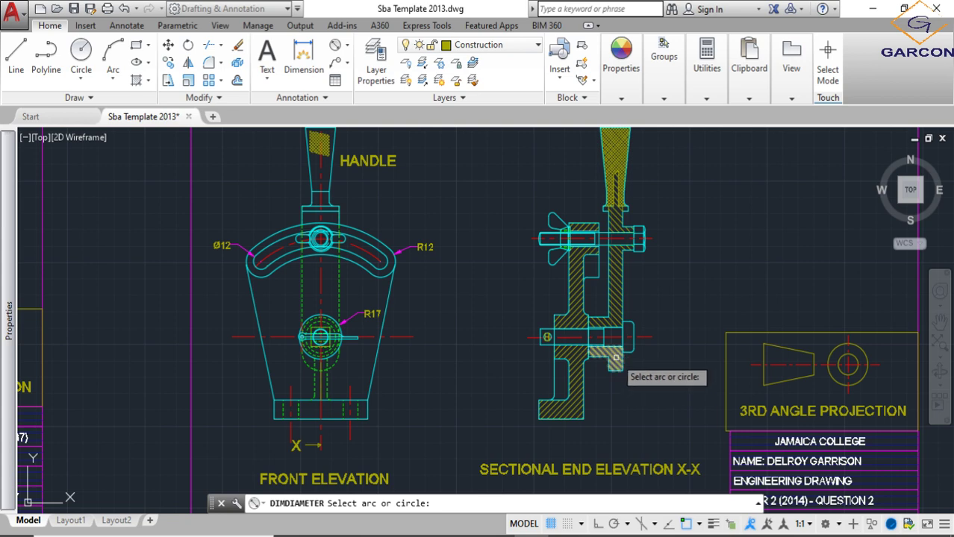
pyautogui.scroll(-2, 608, 360)
pyautogui.scroll(3, 430, 355)
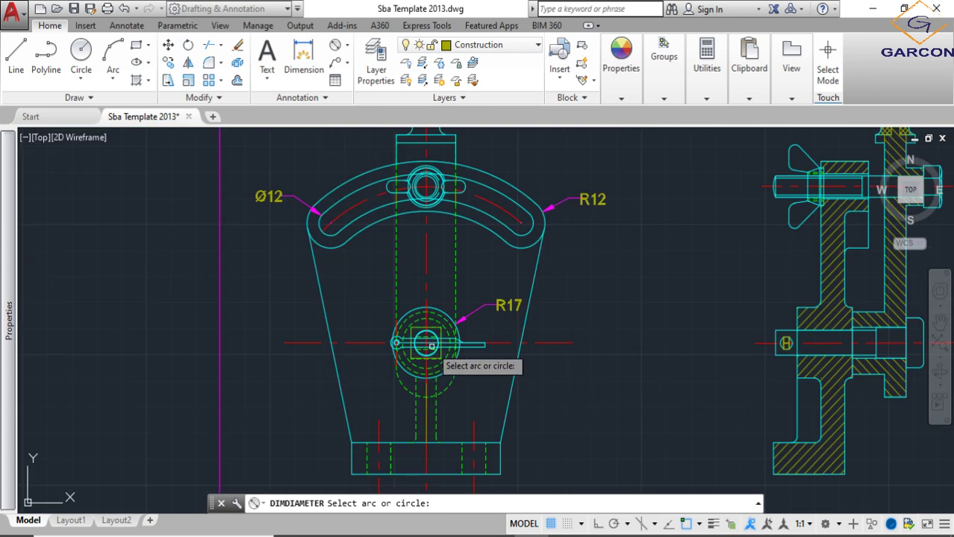
pyautogui.scroll(2, 433, 351)
pyautogui.click(430, 308)
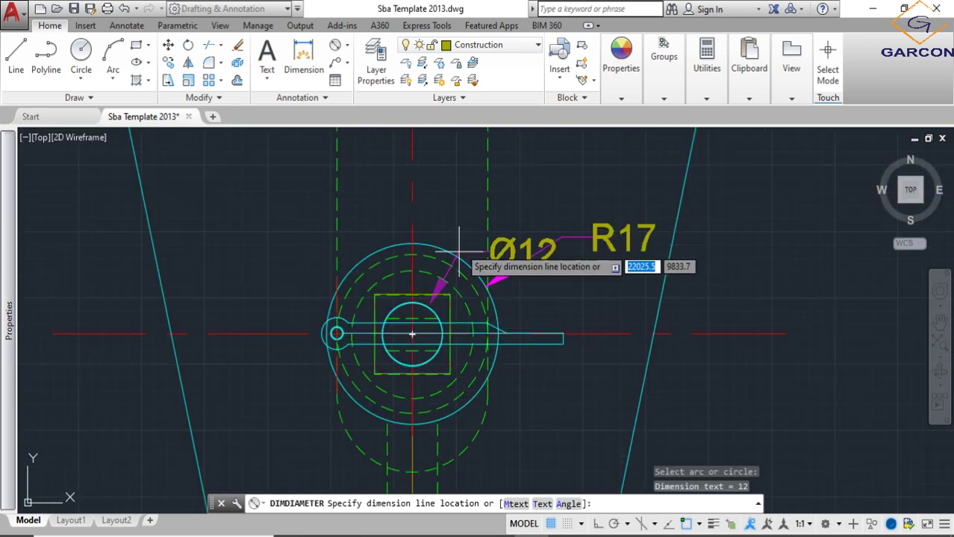
pyautogui.click(519, 178)
pyautogui.scroll(-3, 590, 326)
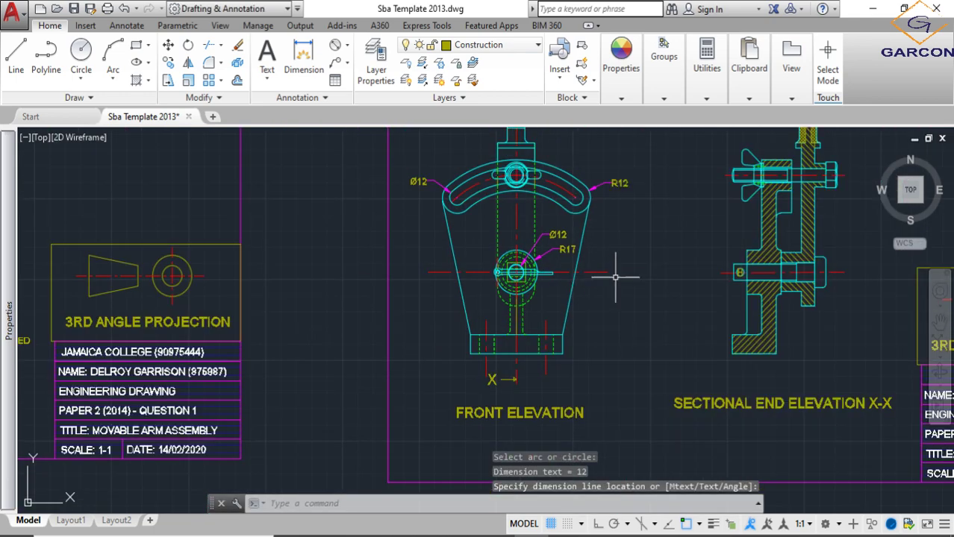
# - Add angular dimensions of 168° and 102° at the front elevation's base corners
pyautogui.click(346, 46)
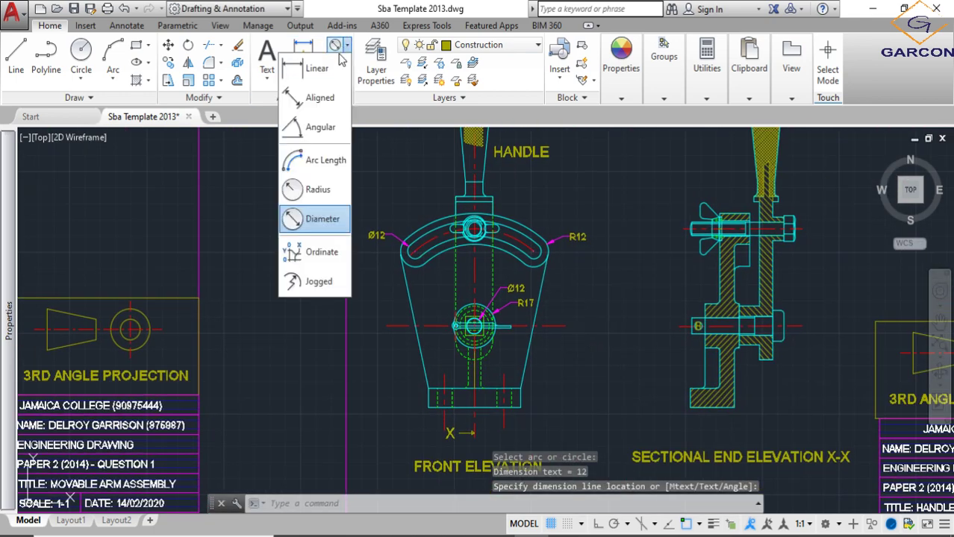
pyautogui.click(321, 128)
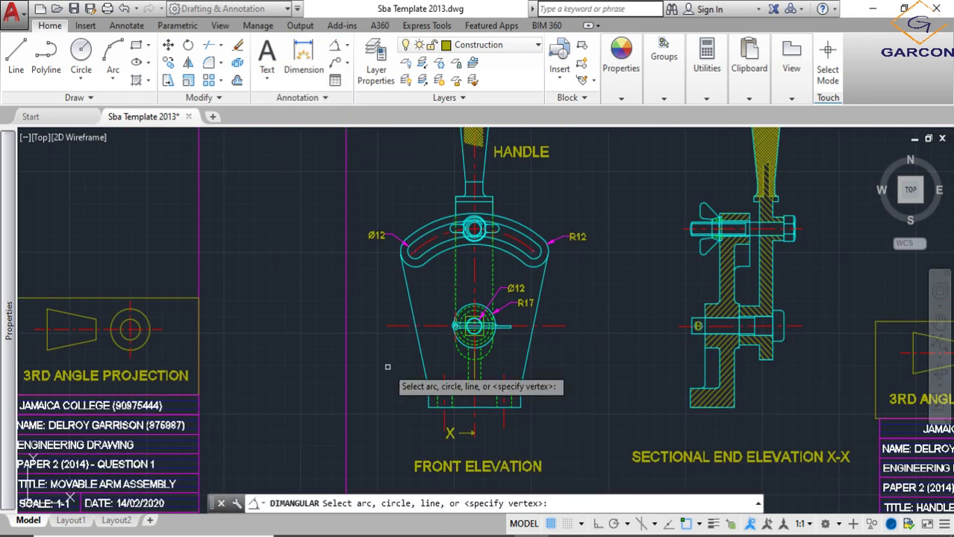
pyautogui.scroll(2, 418, 380)
pyautogui.click(424, 355)
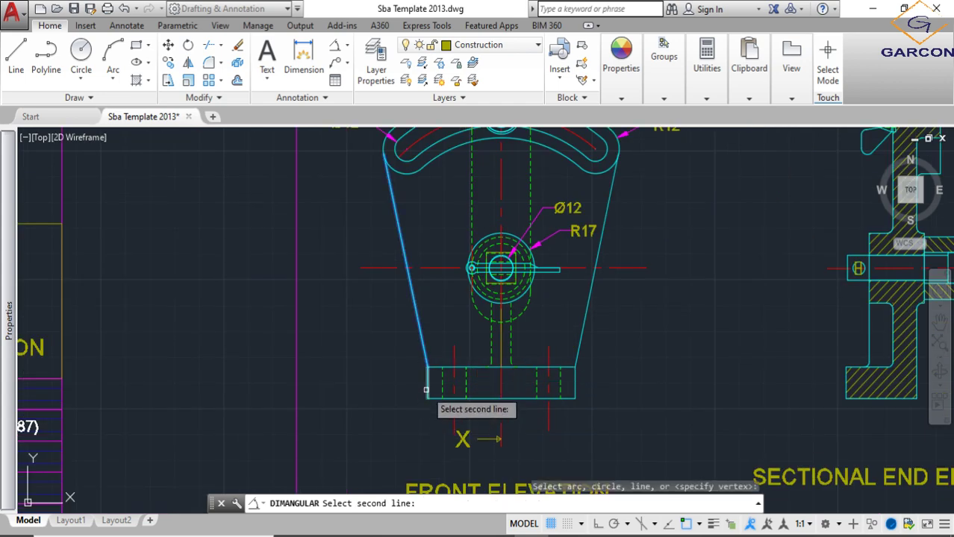
pyautogui.click(426, 390)
pyautogui.click(403, 370)
pyautogui.scroll(-2, 435, 348)
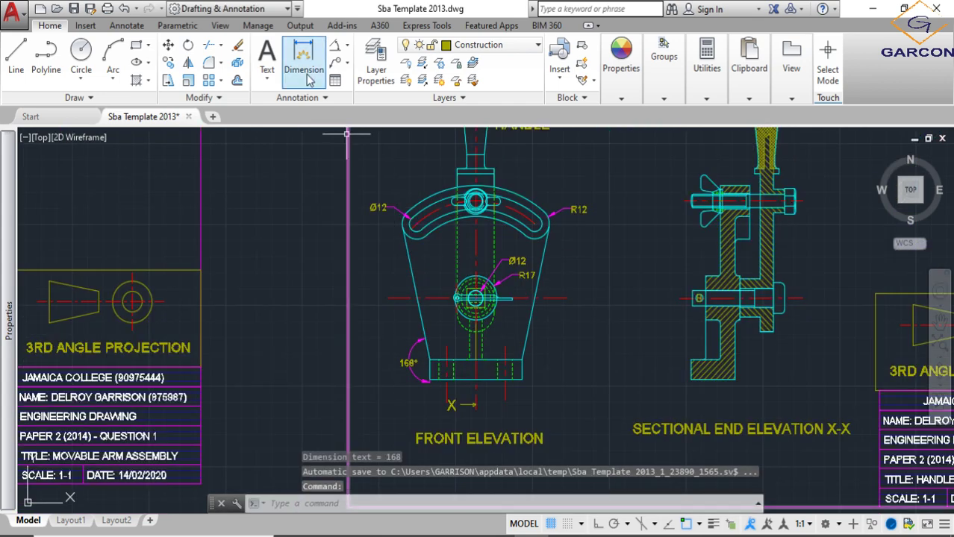
pyautogui.click(333, 54)
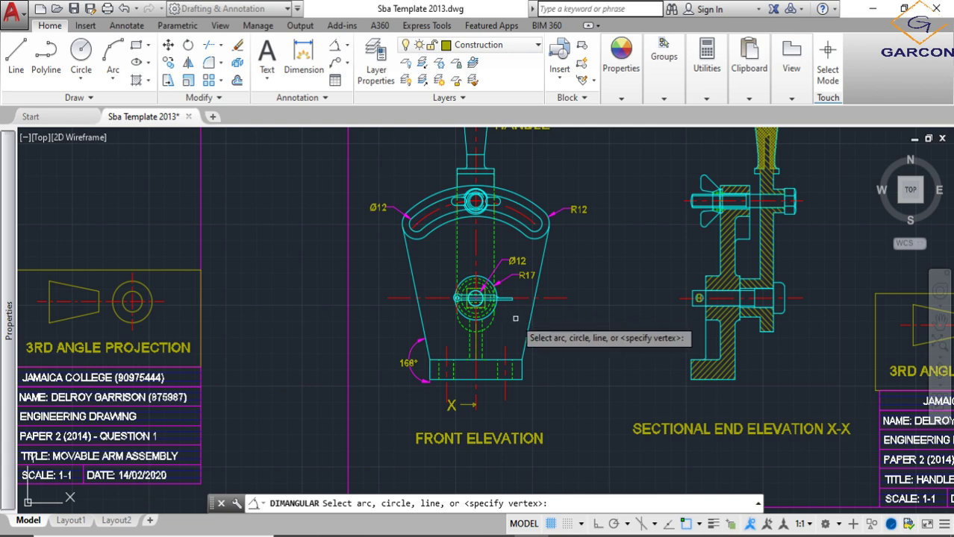
pyautogui.scroll(2, 496, 333)
pyautogui.click(559, 390)
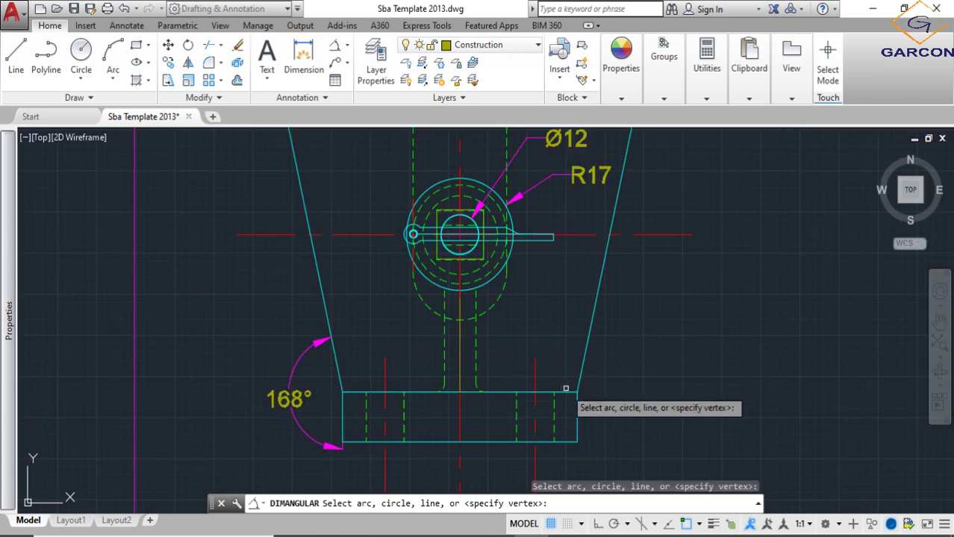
pyautogui.click(576, 368)
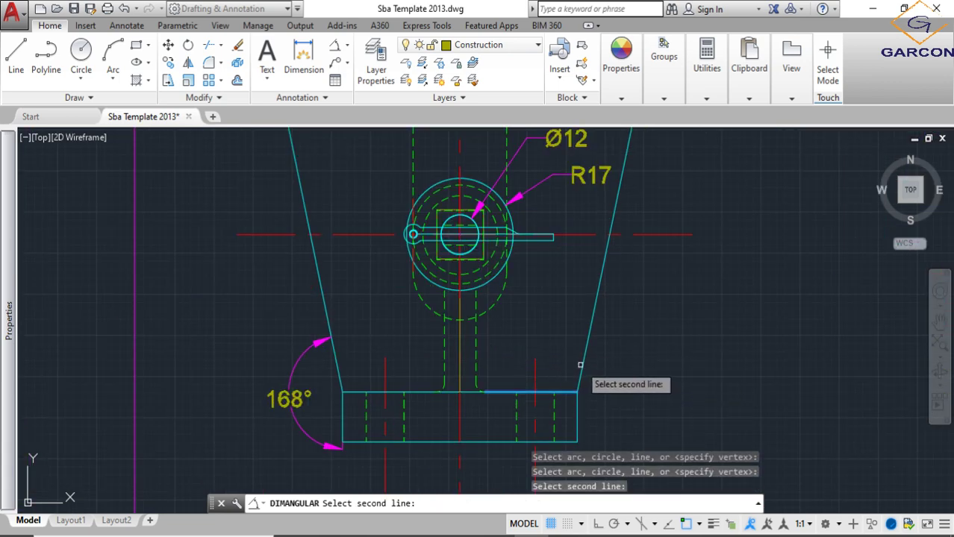
pyautogui.click(570, 320)
pyautogui.scroll(-2, 570, 321)
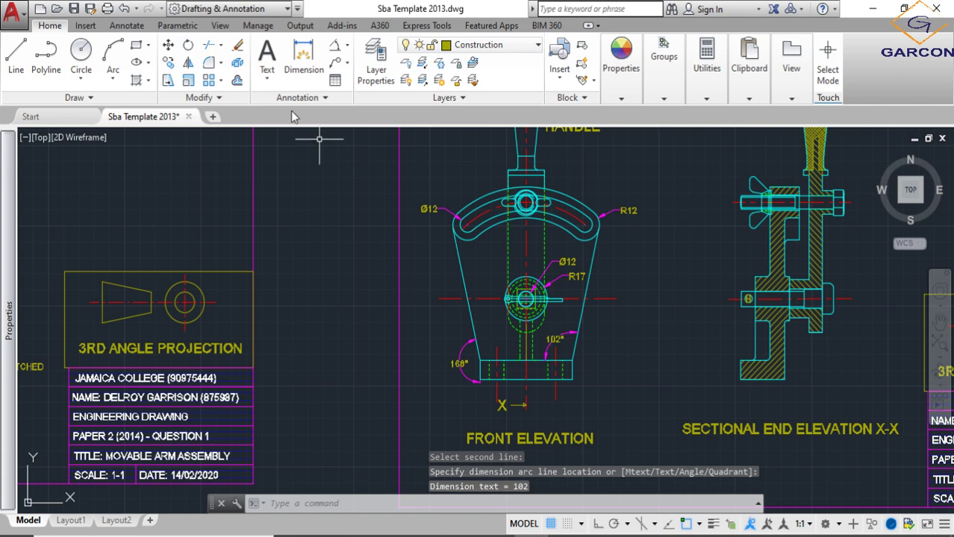
# - Add linear dimensions of 36 and 67 below the sectional end elevation's base
pyautogui.click(347, 46)
pyautogui.click(309, 64)
pyautogui.moveTo(490, 328); pyautogui.dragTo(458, 311, button='middle')
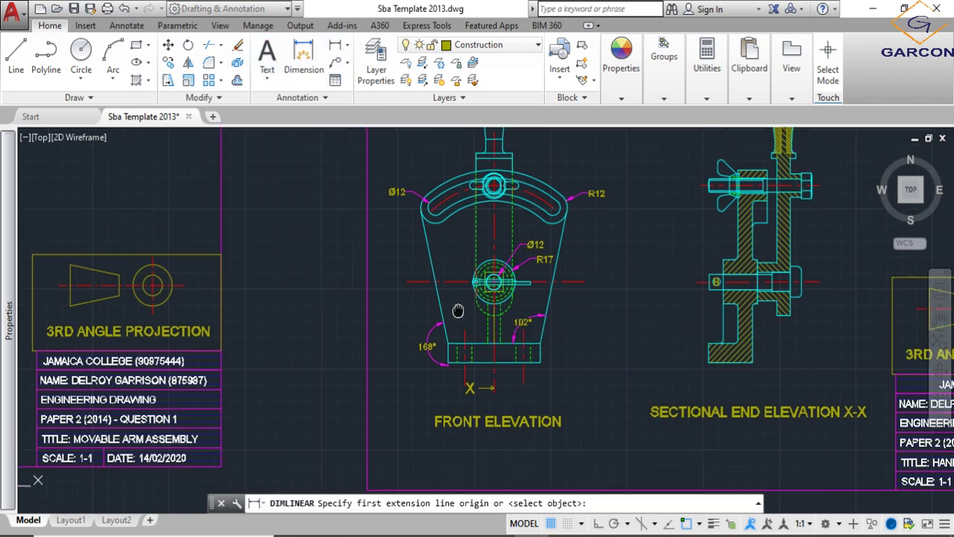
pyautogui.scroll(1, 457, 299)
pyautogui.scroll(-3, 522, 303)
pyautogui.scroll(4, 541, 277)
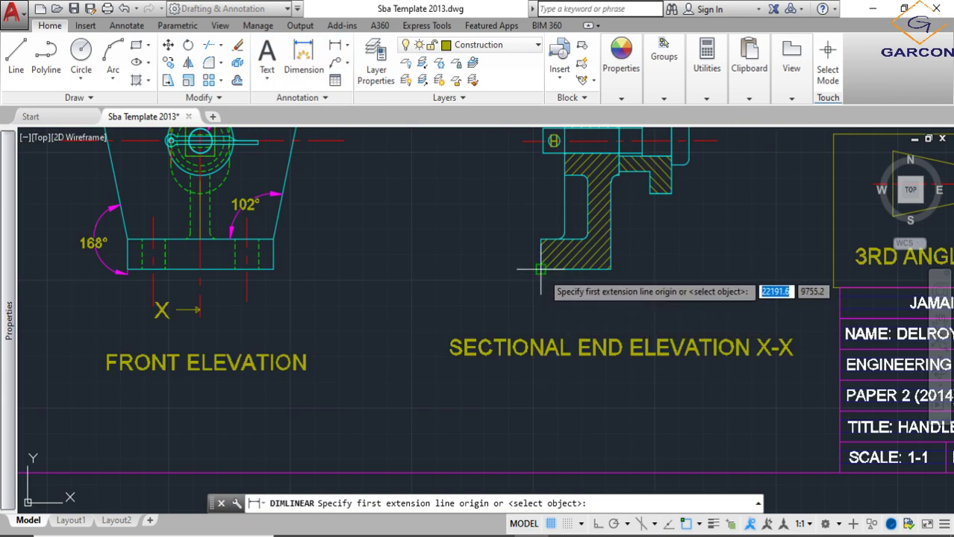
pyautogui.click(540, 270)
pyautogui.click(611, 270)
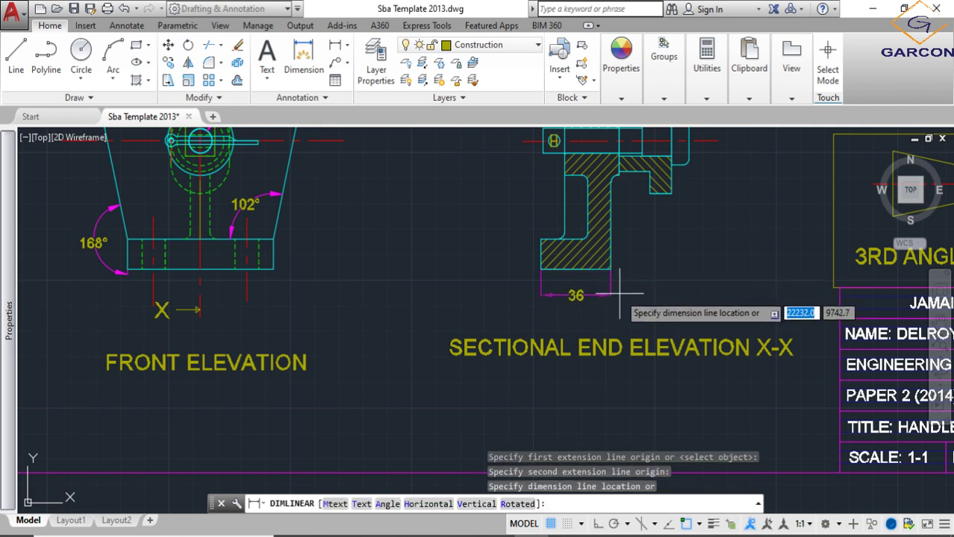
pyautogui.click(619, 295)
pyautogui.click(336, 46)
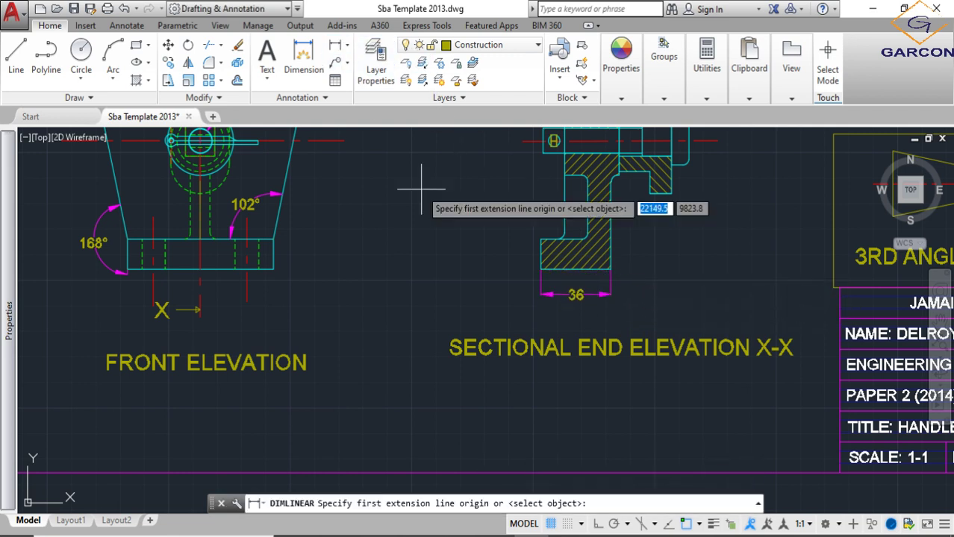
pyautogui.click(540, 269)
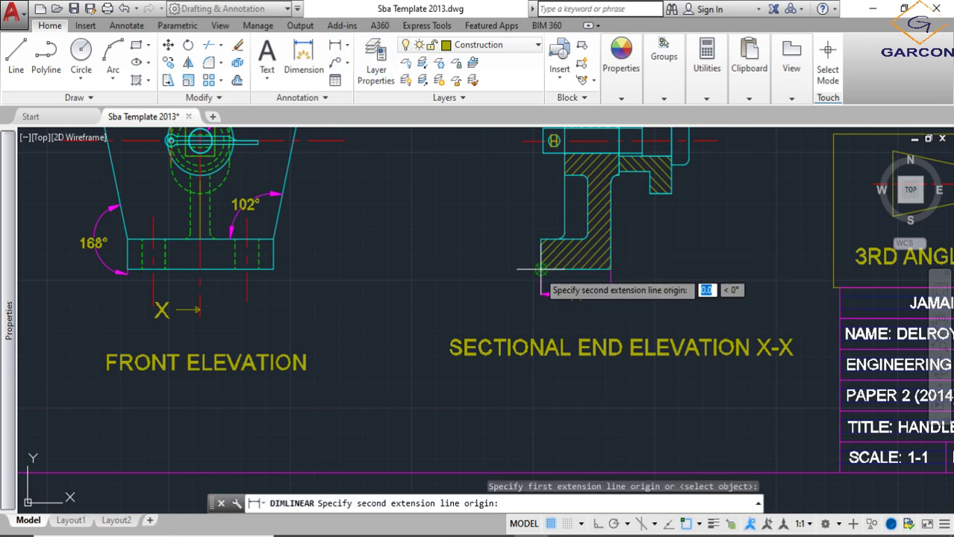
pyautogui.click(671, 194)
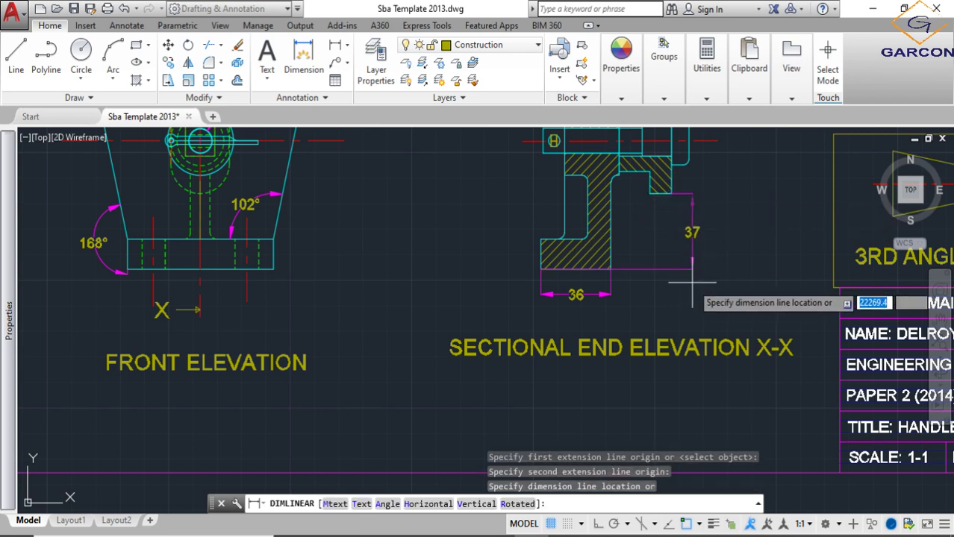
pyautogui.click(671, 325)
# - Select the SECTIONAL END ELEVATION X-X title, then cancel the accidental stretch of it
pyautogui.click(442, 347)
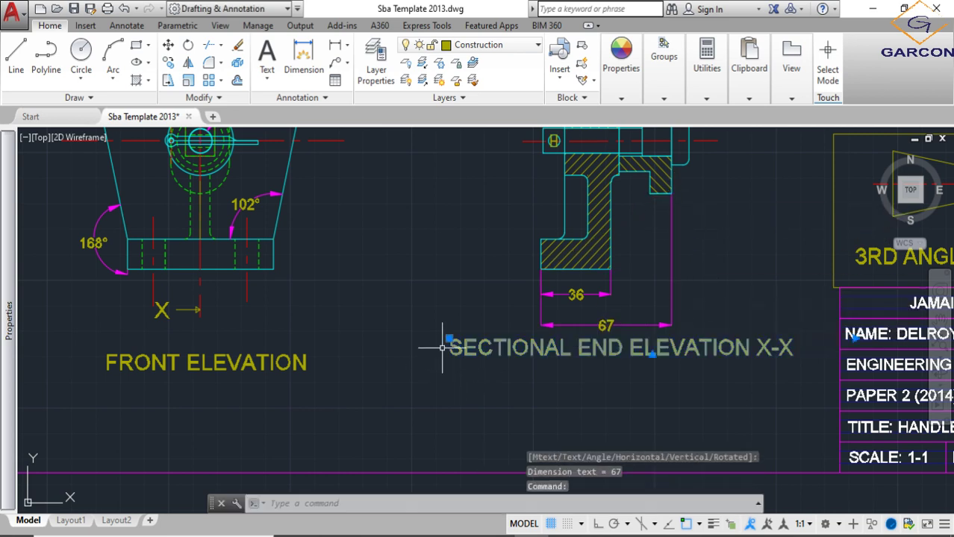
pyautogui.click(446, 338)
pyautogui.scroll(-2, 484, 357)
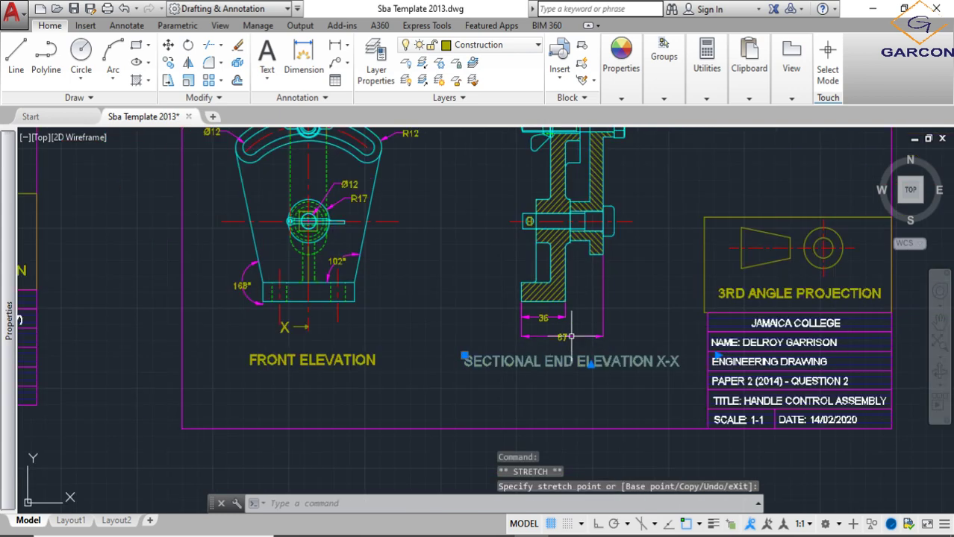
pyautogui.press('Escape')
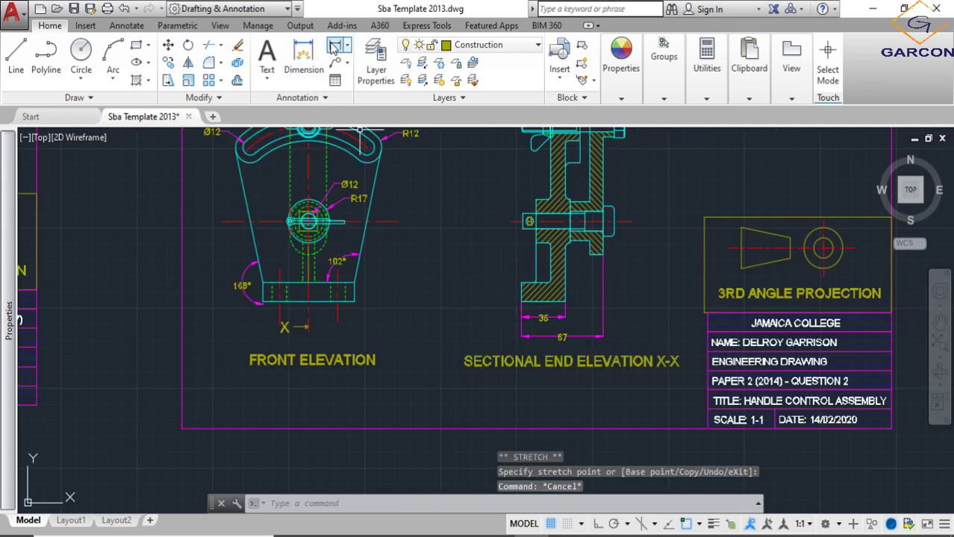
pyautogui.click(335, 47)
pyautogui.scroll(1, 477, 284)
pyautogui.scroll(-2, 538, 291)
# - Add a 105 aligned dimension along the front elevation's right slanted side
pyautogui.scroll(2, 586, 257)
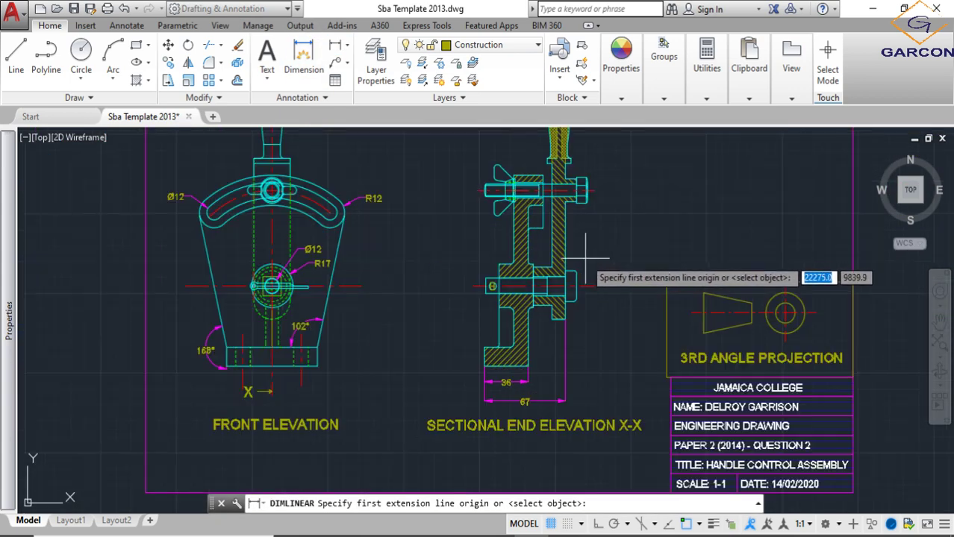
pyautogui.click(348, 46)
pyautogui.click(321, 104)
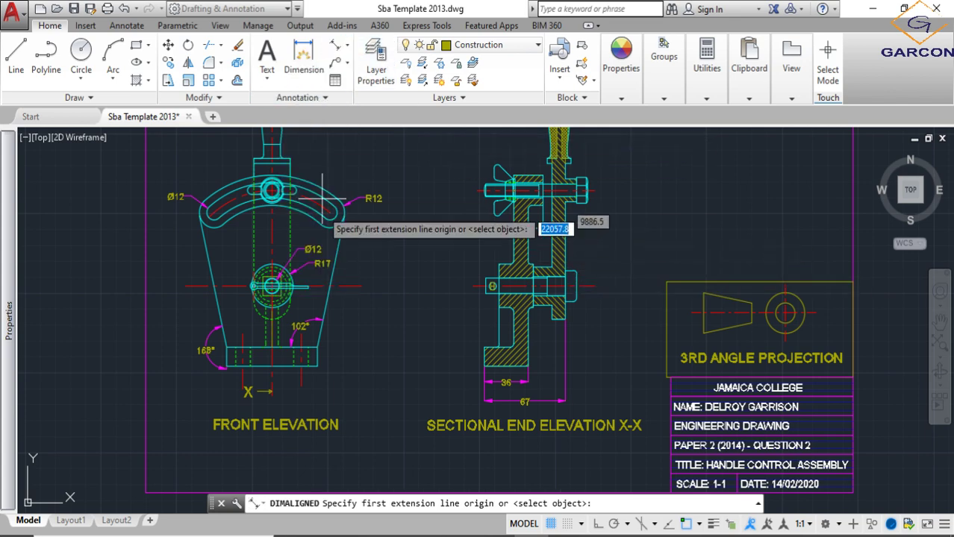
pyautogui.scroll(2, 320, 349)
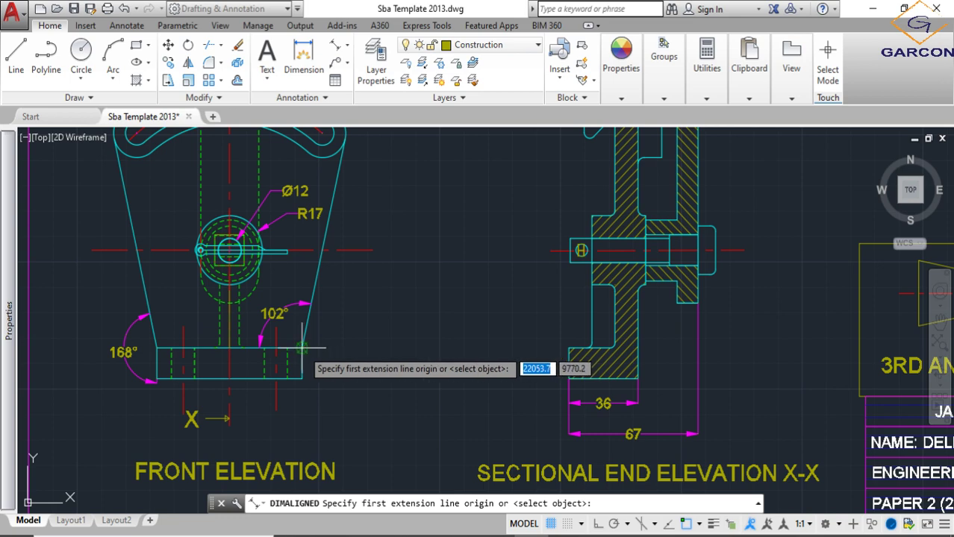
pyautogui.click(302, 347)
pyautogui.moveTo(351, 134); pyautogui.dragTo(345, 190, button='middle')
pyautogui.click(338, 193)
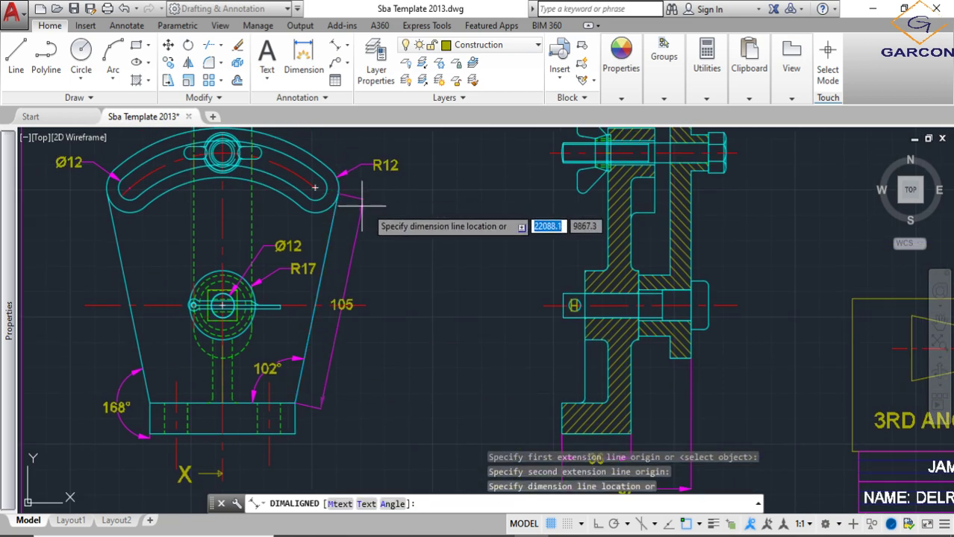
pyautogui.click(388, 217)
pyautogui.scroll(-3, 436, 284)
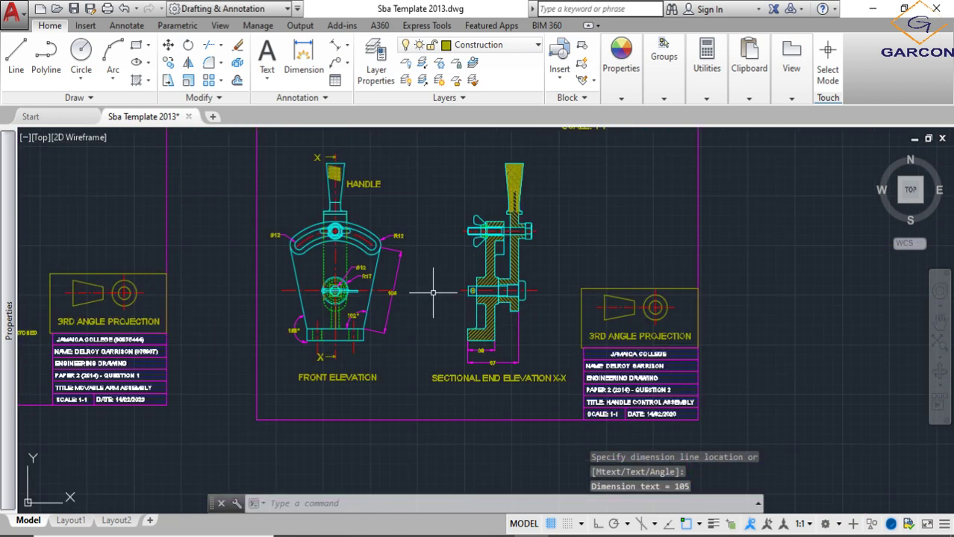
pyautogui.scroll(-1, 403, 295)
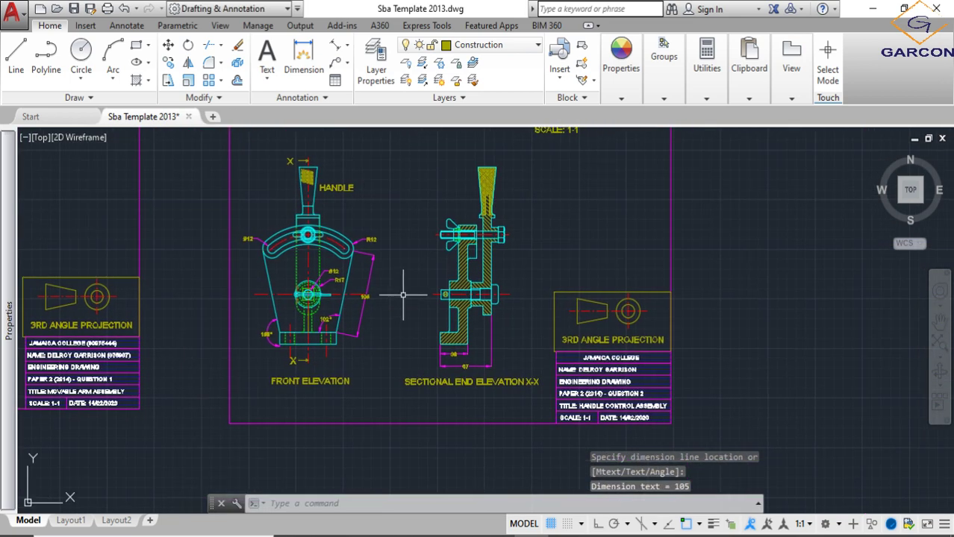
# - Add a 24 aligned dimension across the top of the sectional handle
pyautogui.click(338, 46)
pyautogui.scroll(3, 448, 202)
pyautogui.scroll(2, 489, 191)
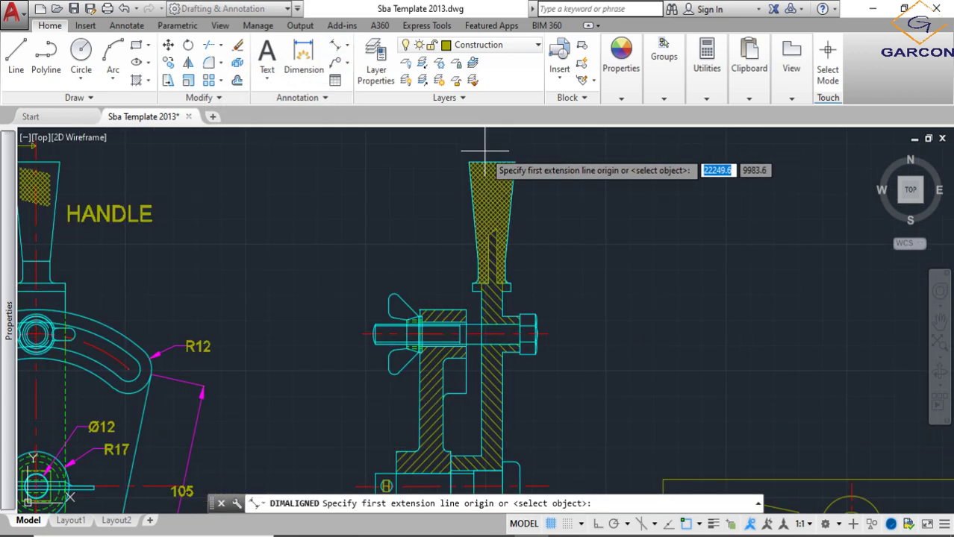
pyautogui.scroll(1, 478, 174)
pyautogui.click(459, 170)
pyautogui.click(531, 170)
pyautogui.moveTo(531, 170); pyautogui.dragTo(527, 233, button='middle')
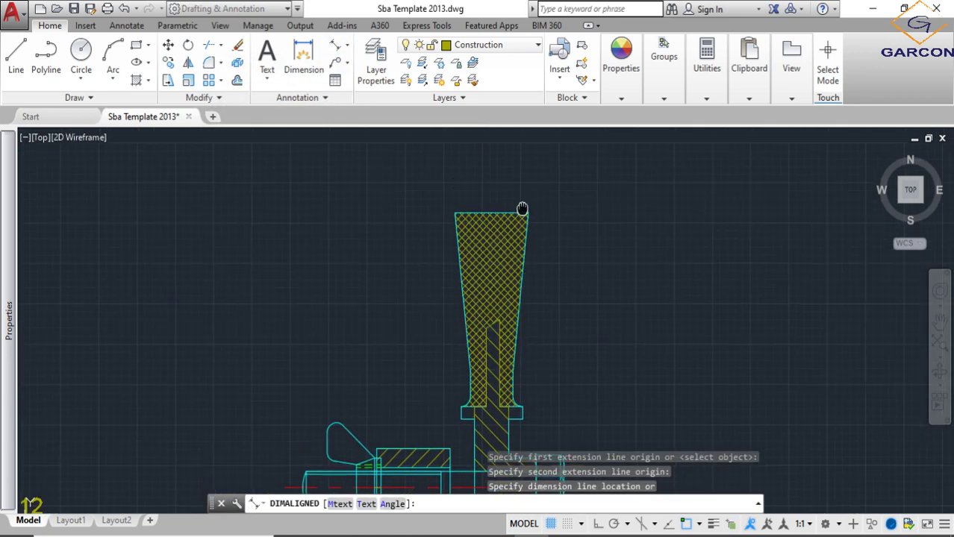
pyautogui.click(505, 174)
pyautogui.scroll(-3, 532, 220)
pyautogui.scroll(-2, 574, 283)
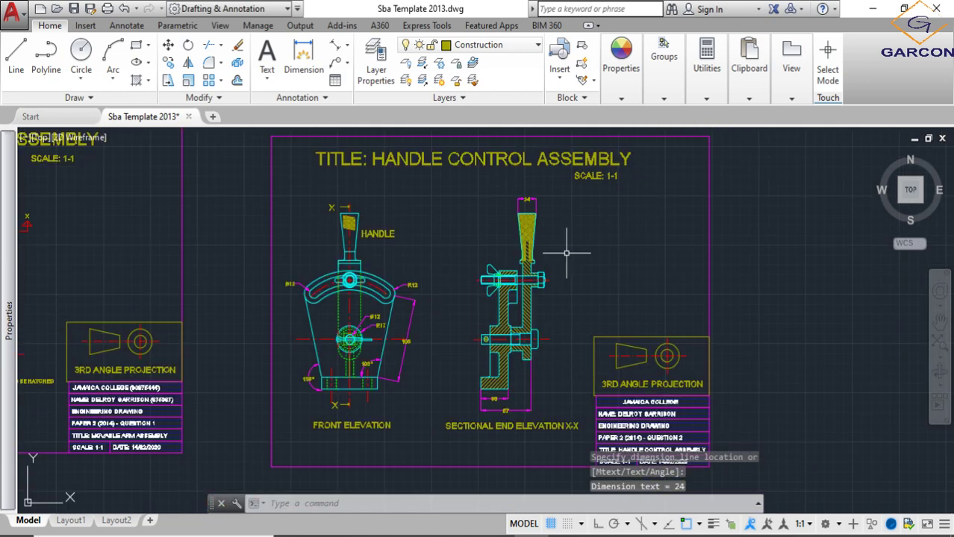
pyautogui.moveTo(580, 288); pyautogui.dragTo(515, 301, button='middle')
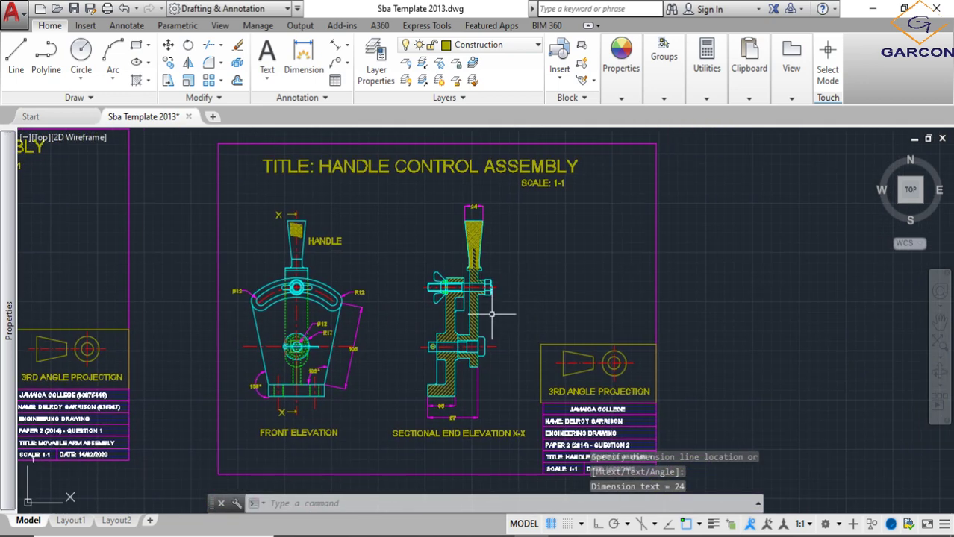
# - Create an M10 leader note pointing at the bolt end in the sectional view
pyautogui.click(333, 66)
pyautogui.scroll(4, 493, 321)
pyautogui.click(459, 338)
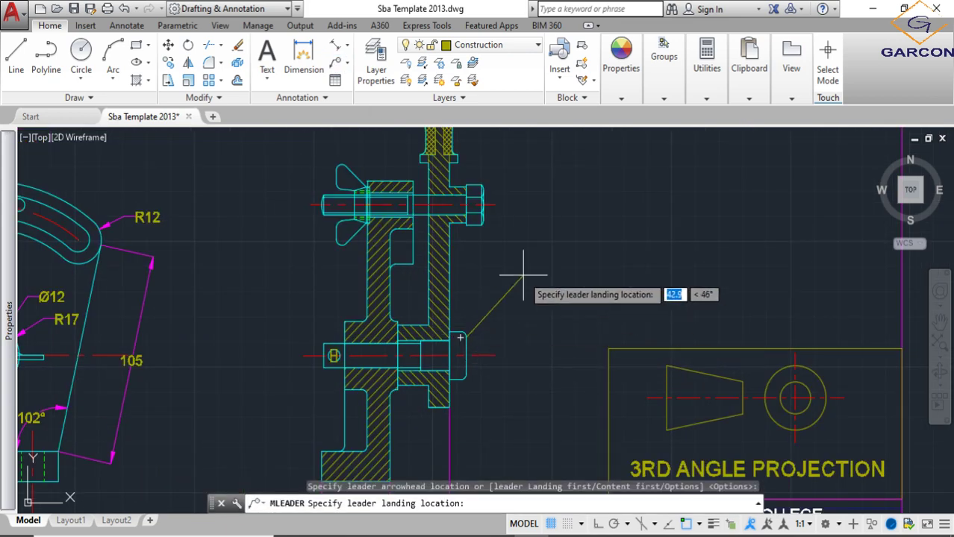
pyautogui.click(518, 281)
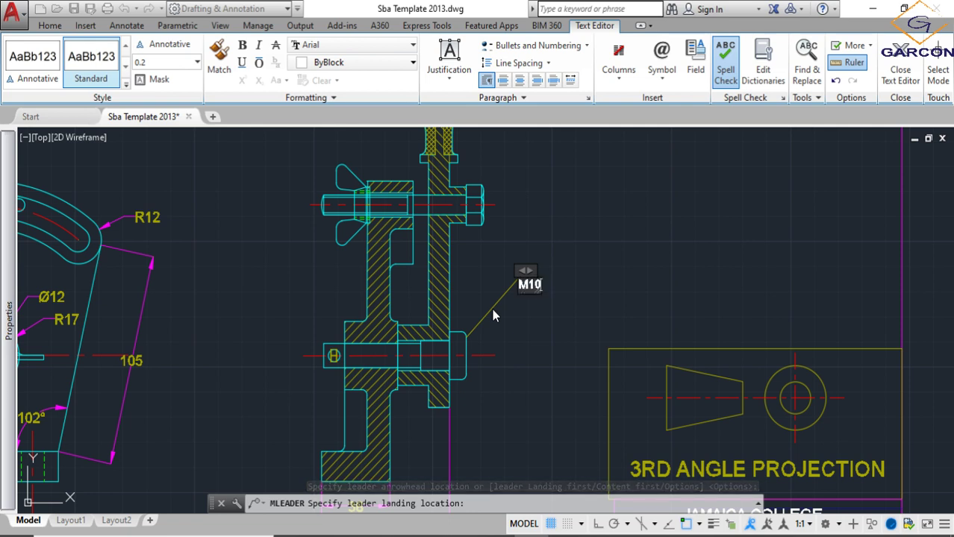
pyautogui.click(535, 319)
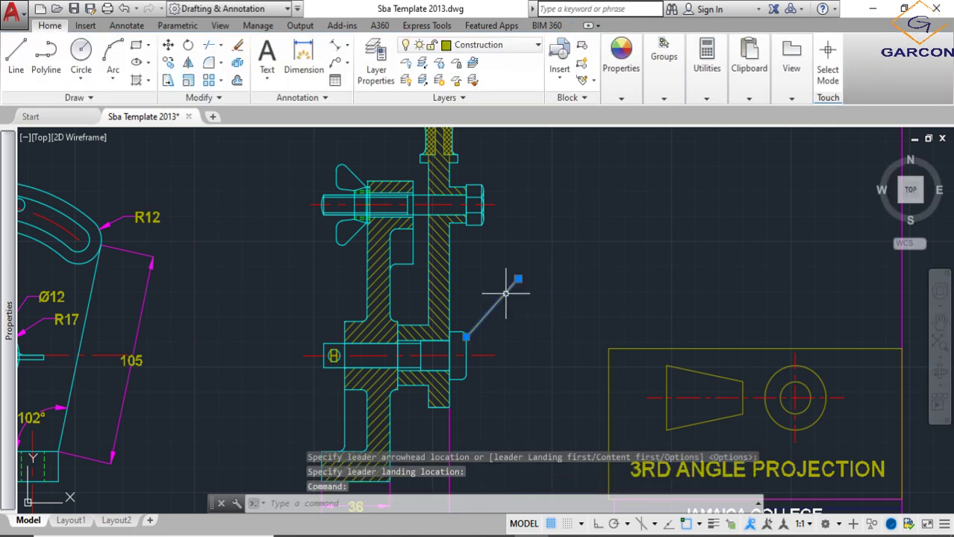
pyautogui.write('M')
# - Move the M10 leader note up to its new position
pyautogui.press('Return')
pyautogui.click(467, 336)
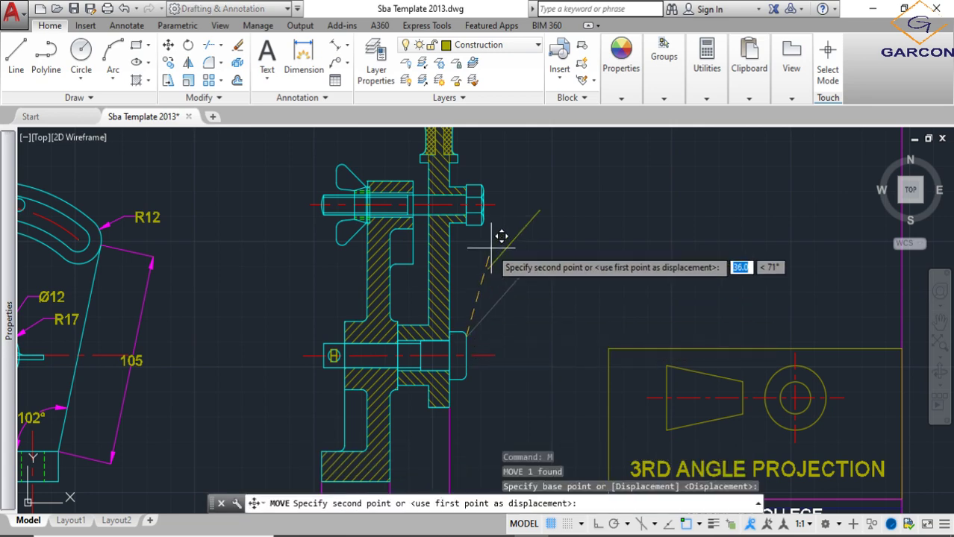
pyautogui.click(499, 176)
pyautogui.scroll(-3, 549, 213)
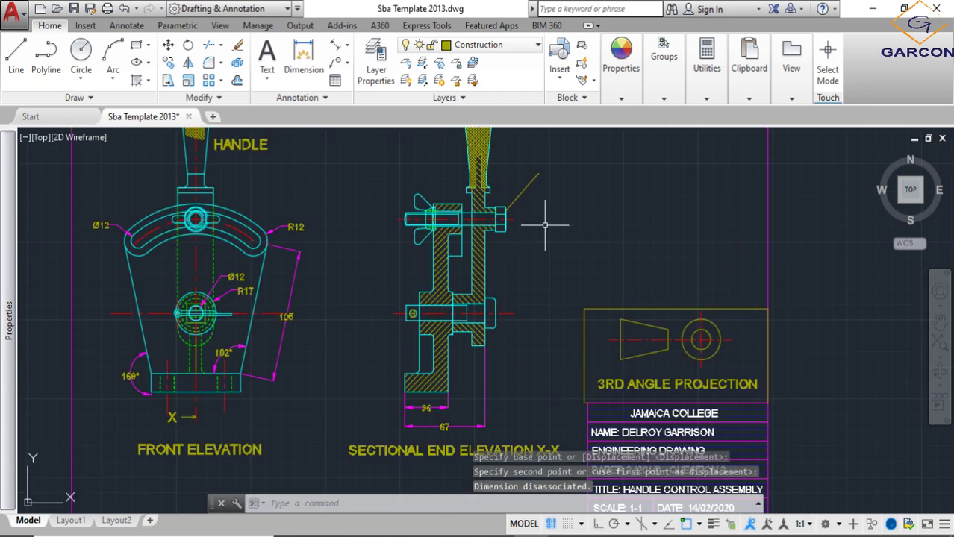
pyautogui.scroll(-2, 494, 234)
# - Select the bolt's leader and set its text height to 10 in Properties
pyautogui.click(501, 233)
pyautogui.click(505, 233)
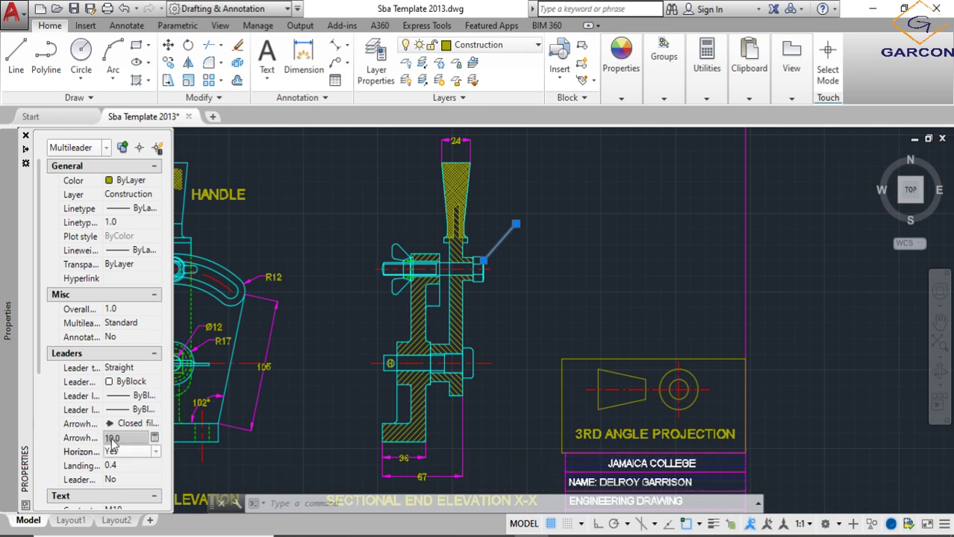
pyautogui.scroll(-3, 120, 442)
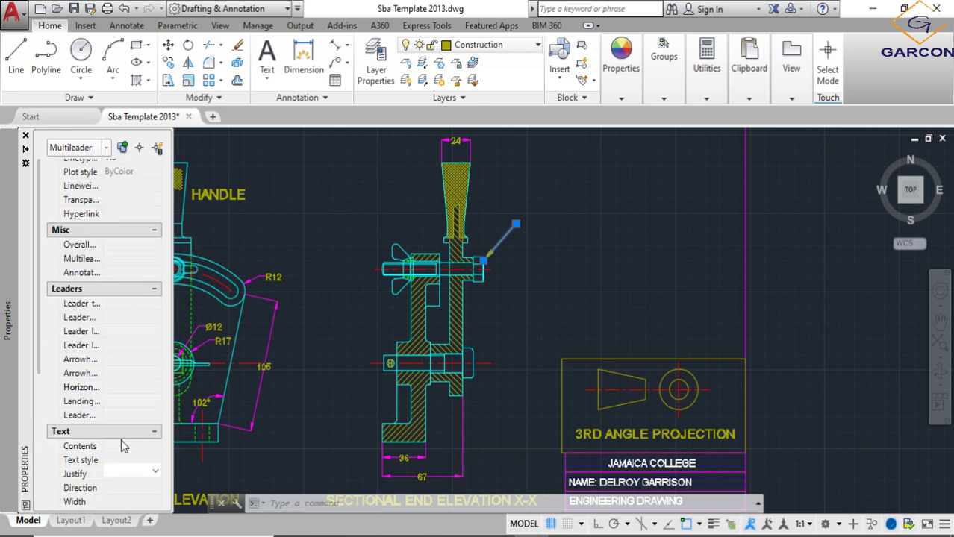
pyautogui.scroll(-1, 123, 448)
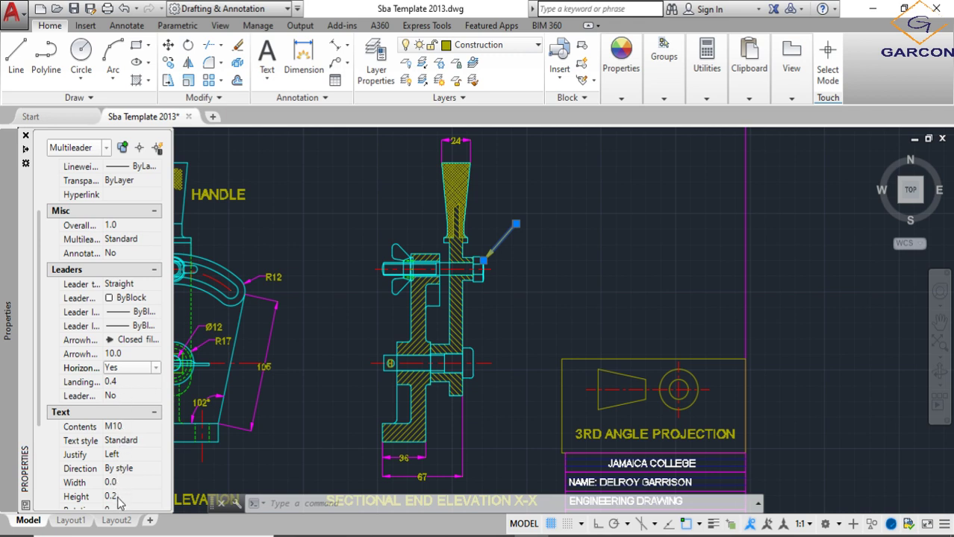
pyautogui.press('Tab')
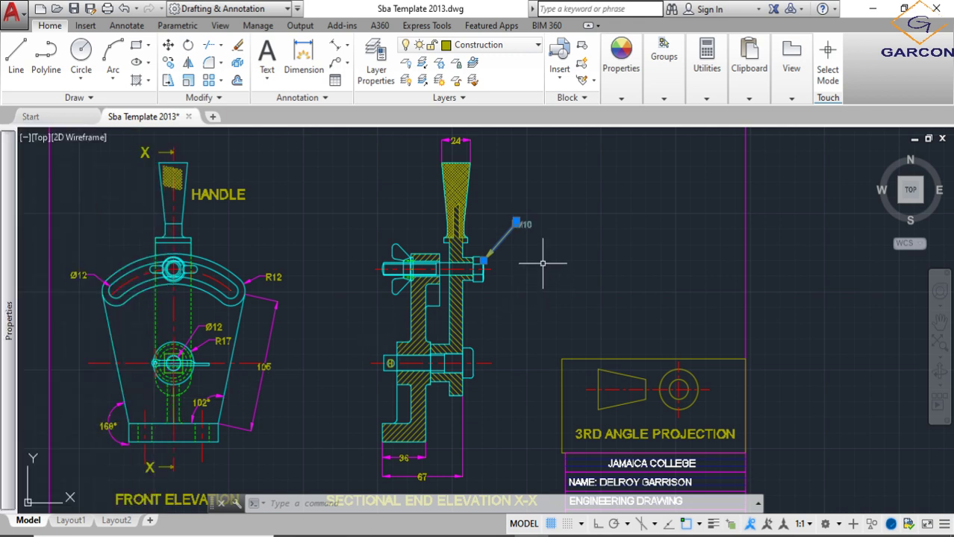
# - Copy the M10 leader onto the front elevation's wing nut and change its text to M10 WING NUT
pyautogui.moveTo(484, 265); pyautogui.dragTo(490, 256, button='middle')
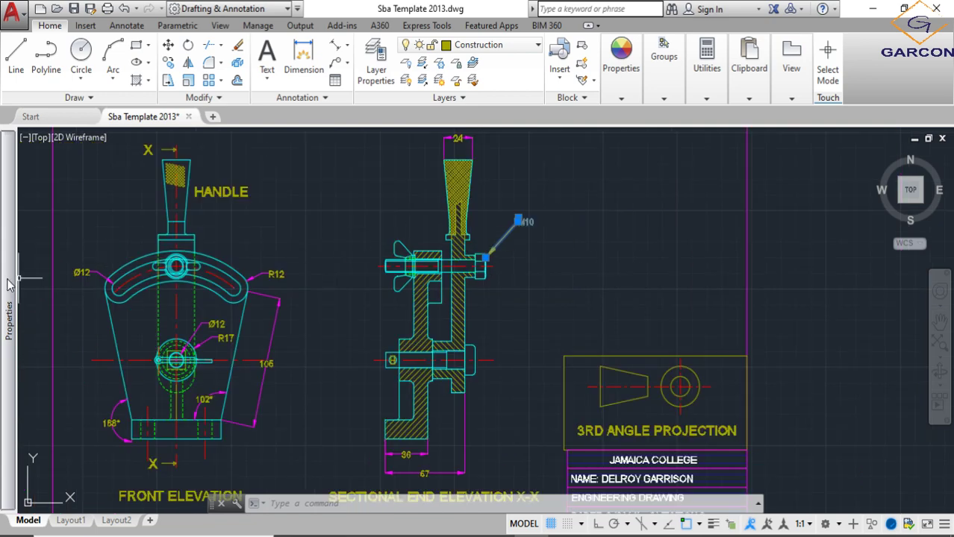
pyautogui.moveTo(9, 320)
pyautogui.click(114, 340)
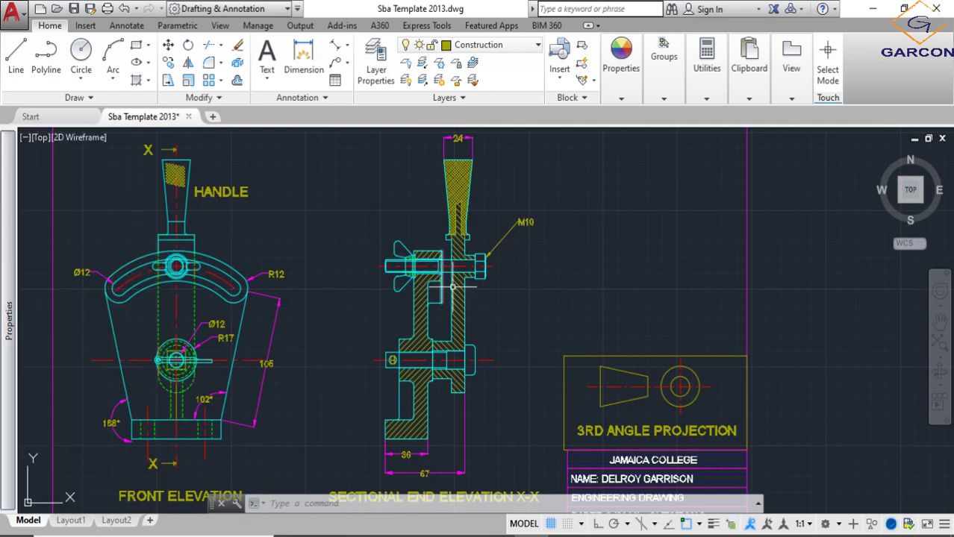
pyautogui.scroll(4, 544, 253)
pyautogui.scroll(-5, 547, 249)
pyautogui.scroll(-2, 537, 238)
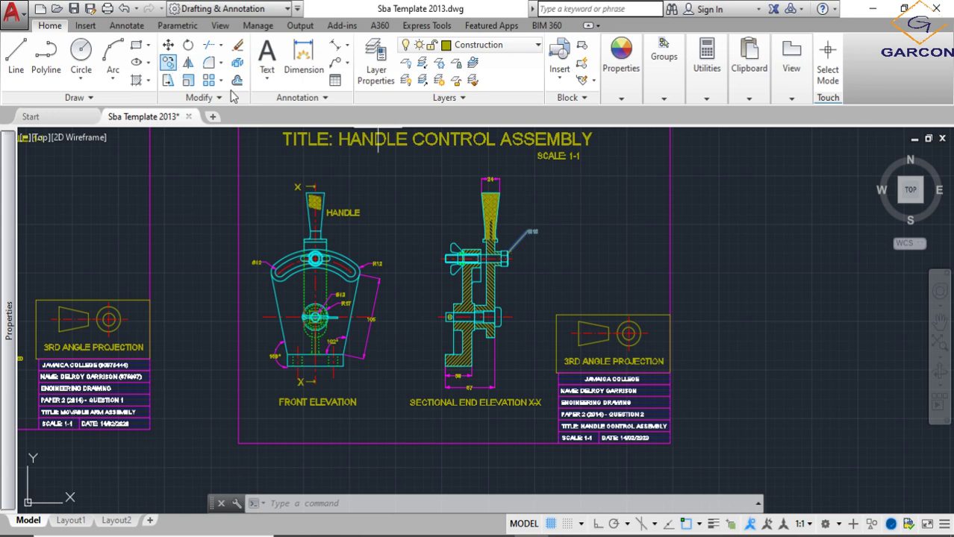
pyautogui.click(509, 252)
pyautogui.scroll(5, 377, 254)
pyautogui.scroll(2, 351, 285)
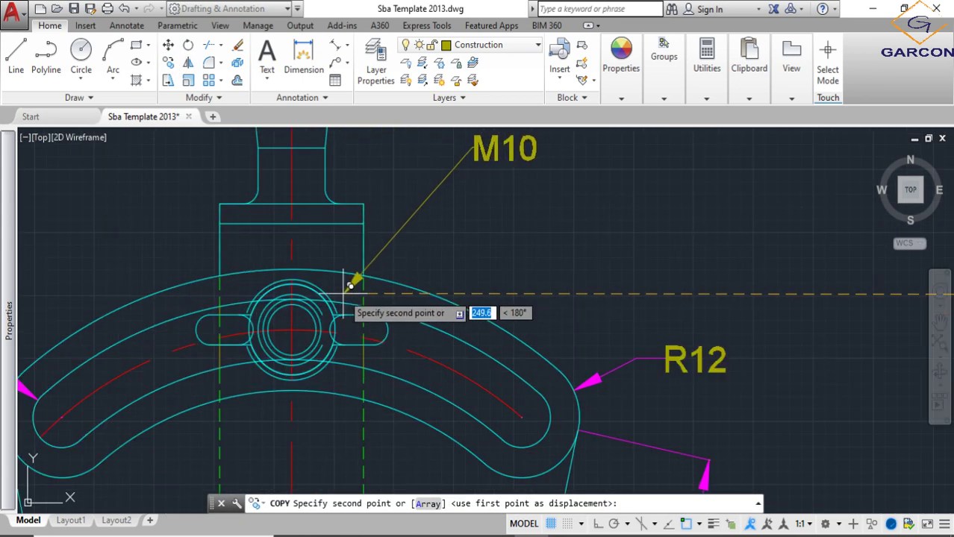
pyautogui.scroll(-4, 471, 253)
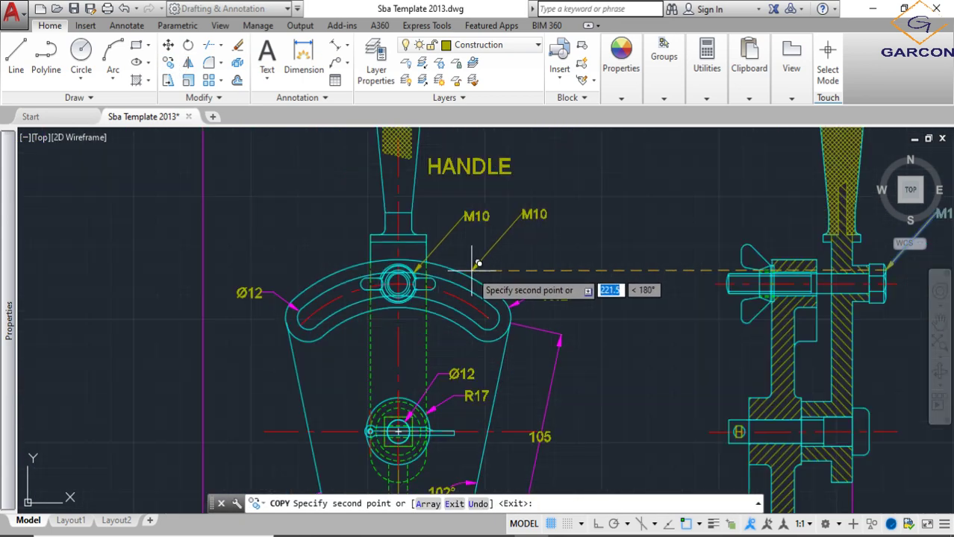
pyautogui.click(478, 217)
pyautogui.doubleClick(478, 216)
pyautogui.write('WING NUT')
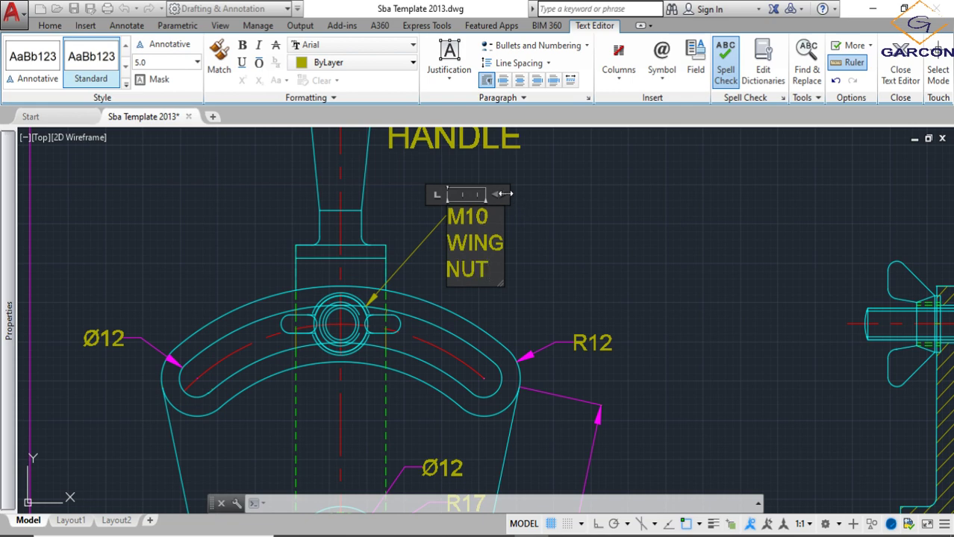
pyautogui.moveTo(504, 194); pyautogui.dragTo(631, 191)
pyautogui.click(648, 223)
# - Change the side-view leader note's text to M10 BOLT
pyautogui.moveTo(702, 270); pyautogui.dragTo(222, 281, button='middle')
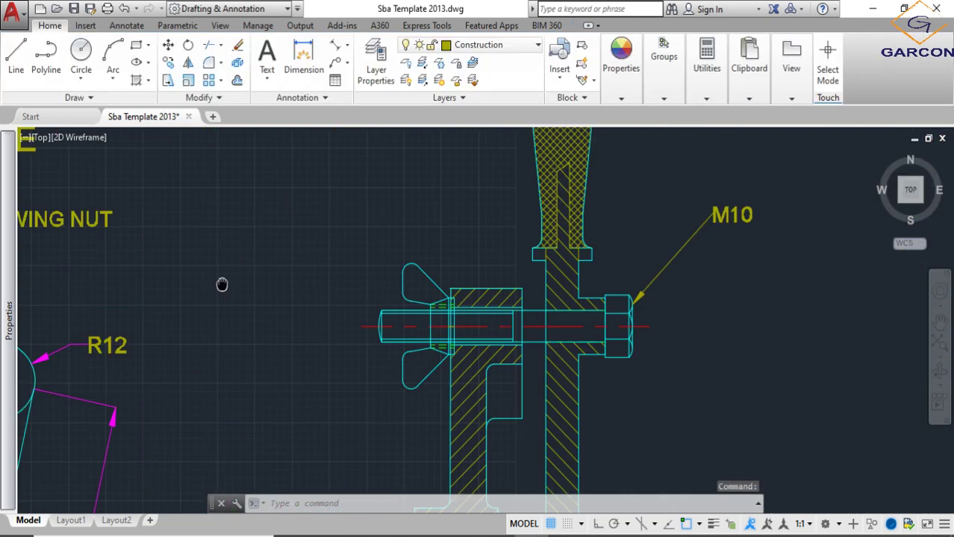
pyautogui.scroll(-2, 222, 282)
pyautogui.doubleClick(503, 240)
pyautogui.write('BOLT')
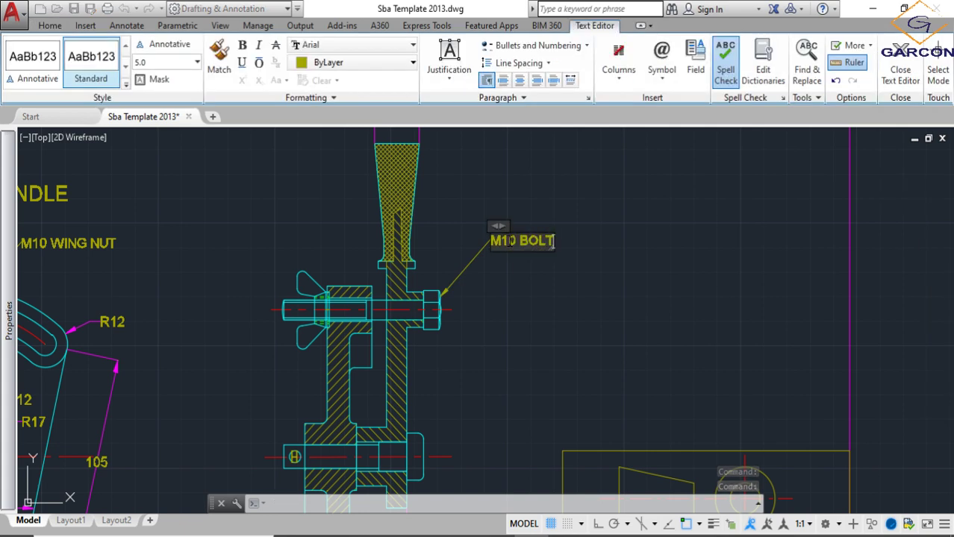
pyautogui.click(574, 334)
pyautogui.scroll(-5, 602, 324)
pyautogui.moveTo(602, 324); pyautogui.dragTo(578, 276, button='middle')
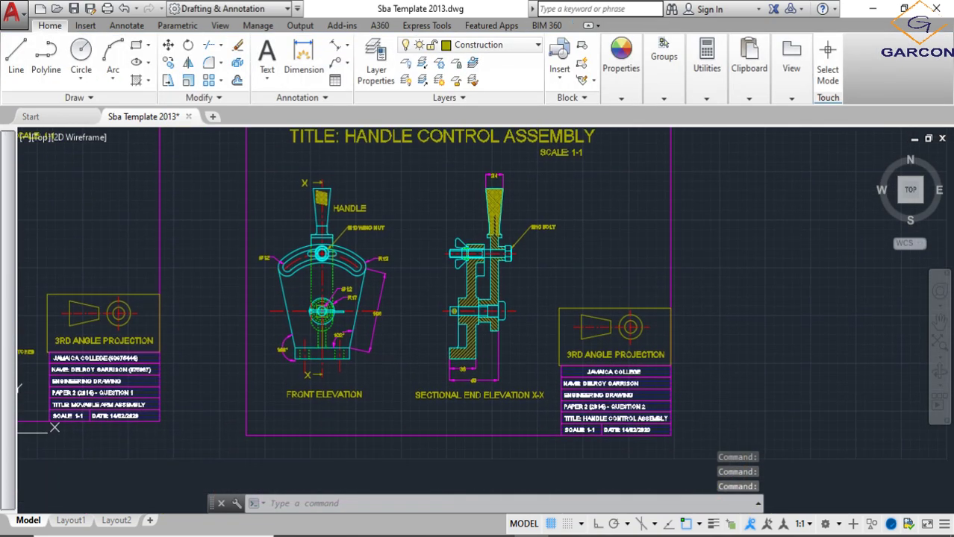
pyautogui.scroll(-2, 578, 263)
pyautogui.scroll(-2, 577, 262)
# - Move the tool block oblique drawing and its title into the empty sheet frame
pyautogui.scroll(-2, 527, 369)
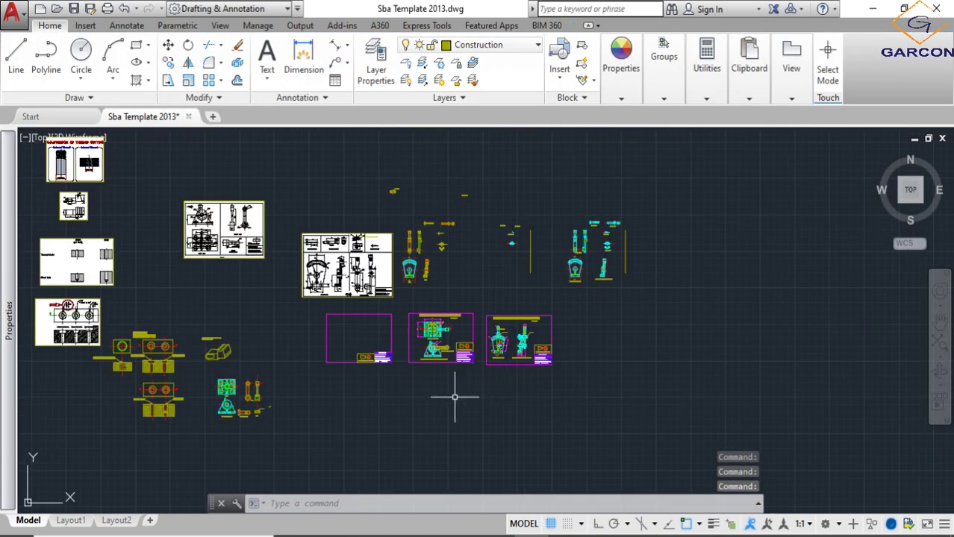
pyautogui.scroll(2, 512, 366)
pyautogui.scroll(3, 270, 323)
pyautogui.scroll(3, 272, 271)
pyautogui.scroll(1, 272, 272)
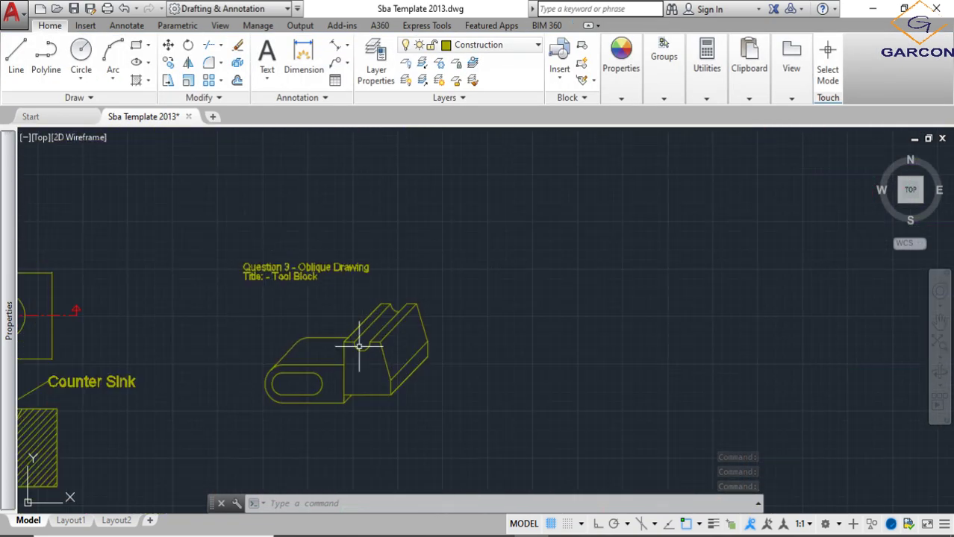
pyautogui.click(476, 443)
pyautogui.click(221, 228)
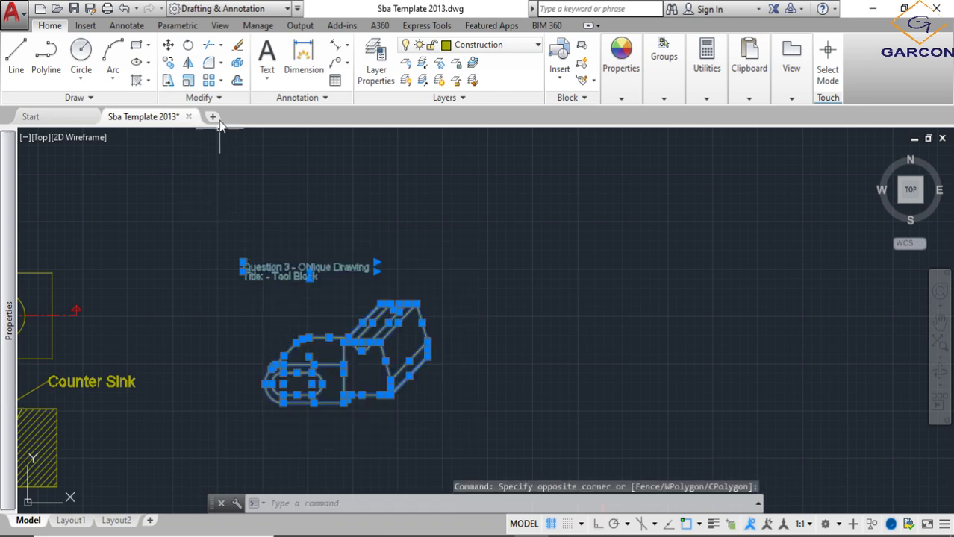
pyautogui.click(167, 47)
pyautogui.click(362, 344)
pyautogui.scroll(-3, 404, 330)
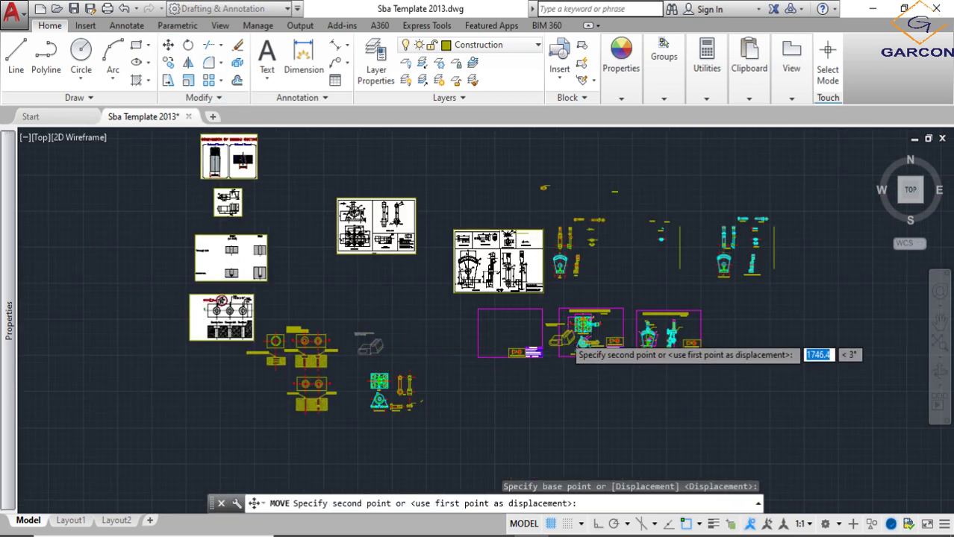
pyautogui.scroll(2, 496, 312)
pyautogui.scroll(2, 495, 312)
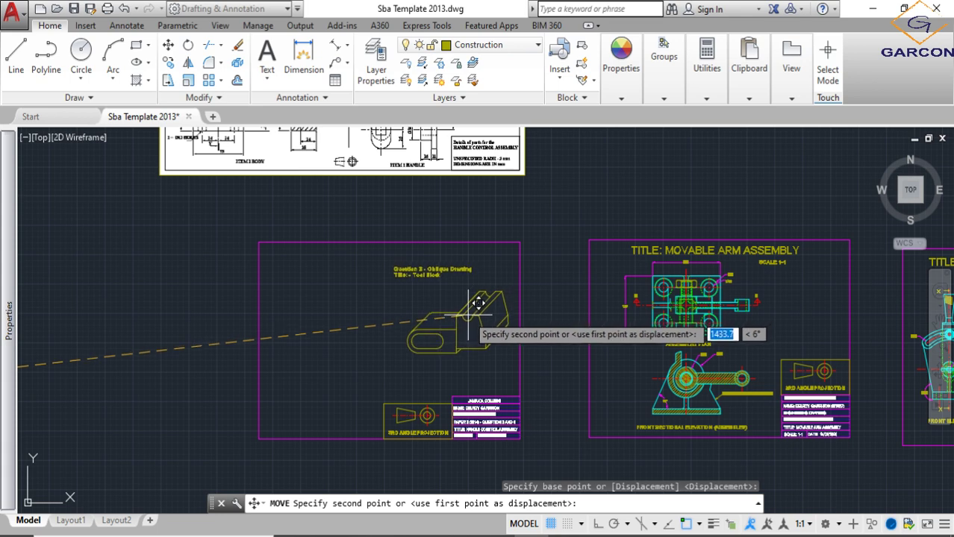
pyautogui.click(473, 293)
# - Select the Question 3 title text and begin moving it
pyautogui.scroll(3, 399, 424)
pyautogui.click(492, 446)
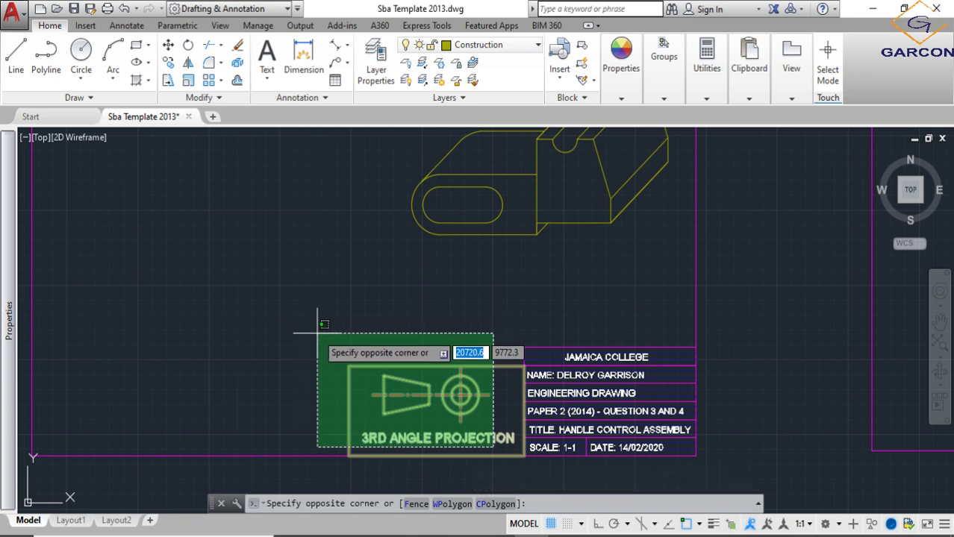
pyautogui.press('Escape')
pyautogui.scroll(-3, 324, 326)
pyautogui.scroll(1, 410, 300)
pyautogui.click(413, 221)
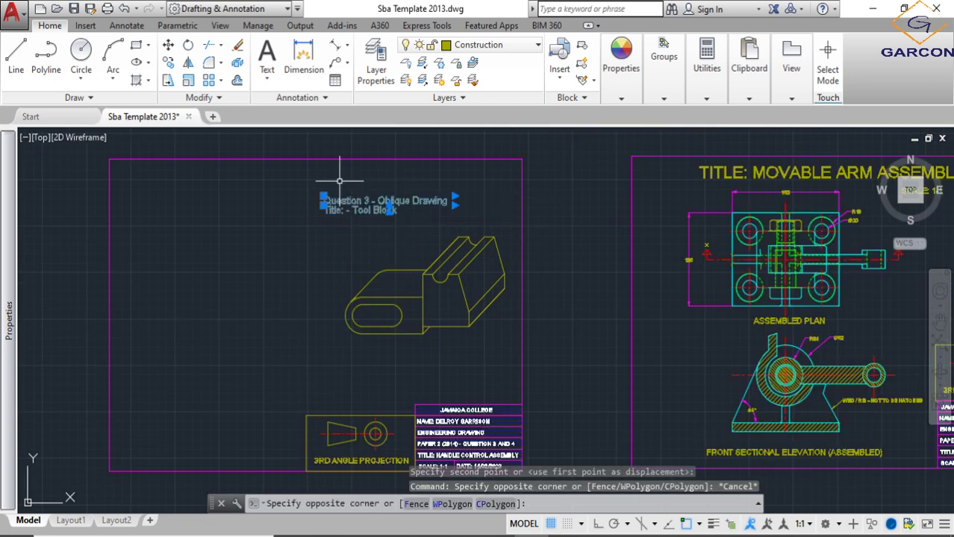
pyautogui.click(344, 209)
pyautogui.press('Return')
pyautogui.scroll(3, 420, 255)
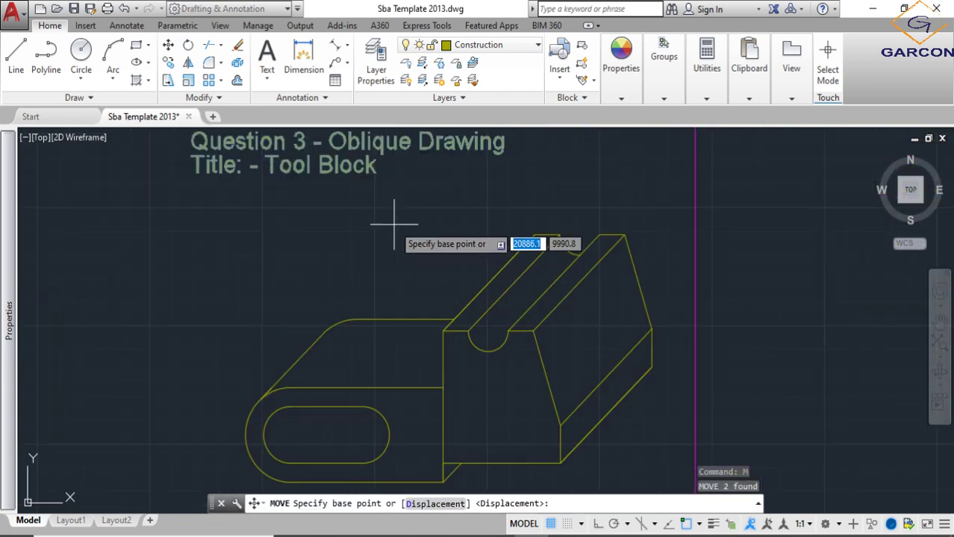
pyautogui.click(390, 218)
pyautogui.scroll(-4, 477, 252)
pyautogui.scroll(-2, 454, 281)
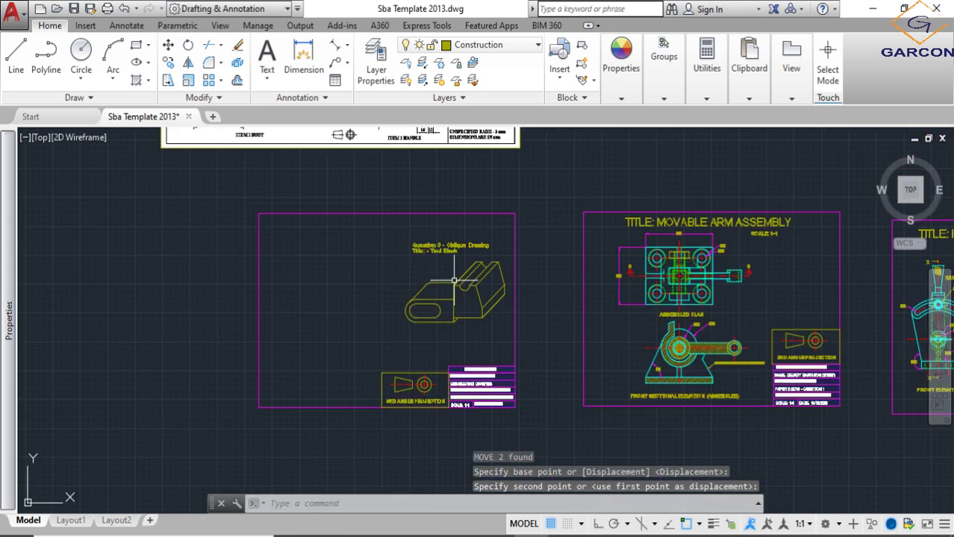
pyautogui.scroll(-2, 453, 335)
pyautogui.scroll(4, 437, 270)
pyautogui.scroll(3, 469, 270)
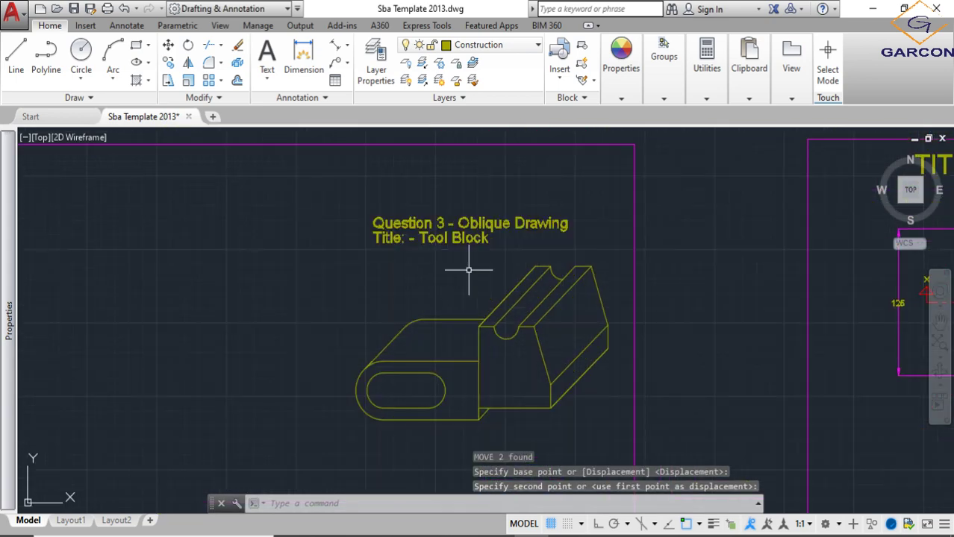
pyautogui.click(492, 222)
pyautogui.press('Return')
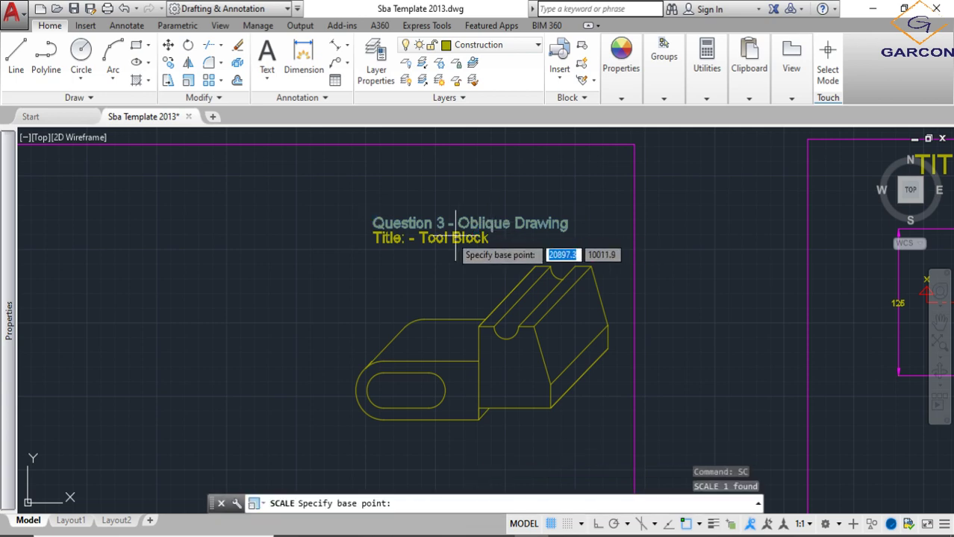
pyautogui.scroll(2, 455, 246)
pyautogui.click(429, 206)
pyautogui.scroll(1, 436, 207)
pyautogui.scroll(-1, 440, 209)
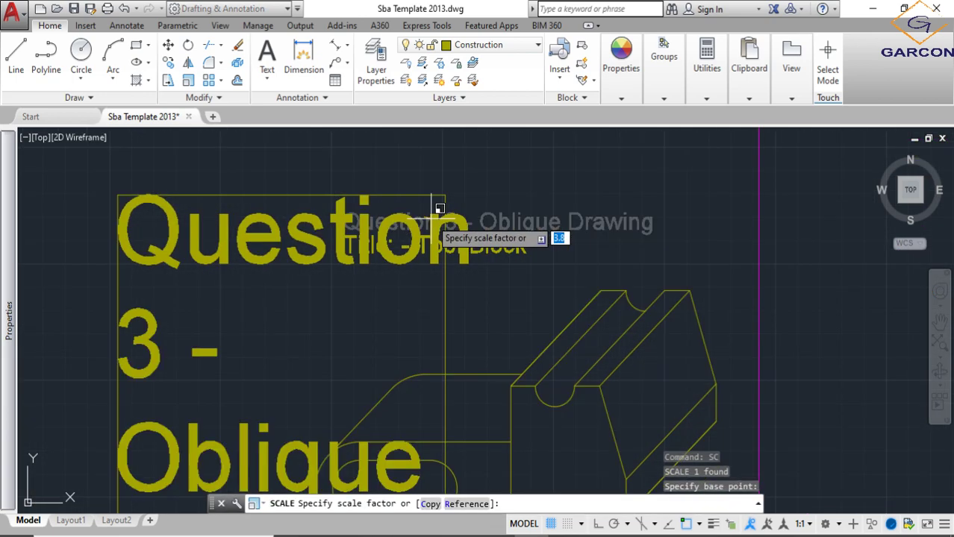
pyautogui.press('Return')
pyautogui.click(427, 182)
pyautogui.click(515, 187)
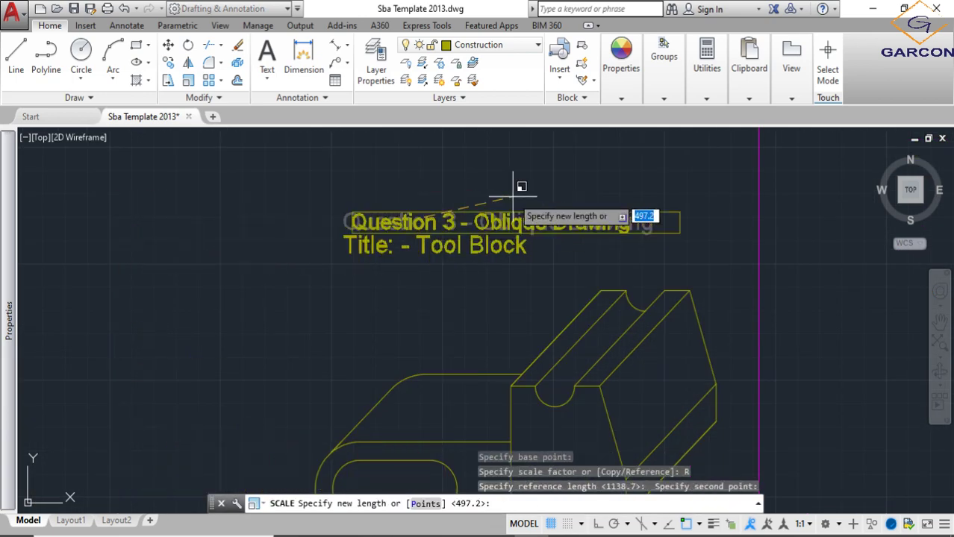
pyautogui.click(551, 186)
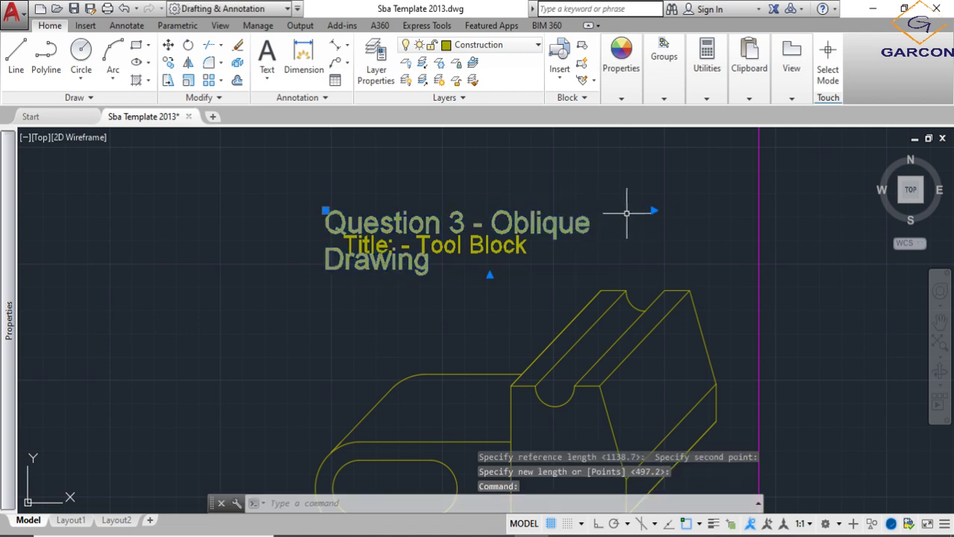
pyautogui.click(653, 210)
pyautogui.scroll(-2, 526, 292)
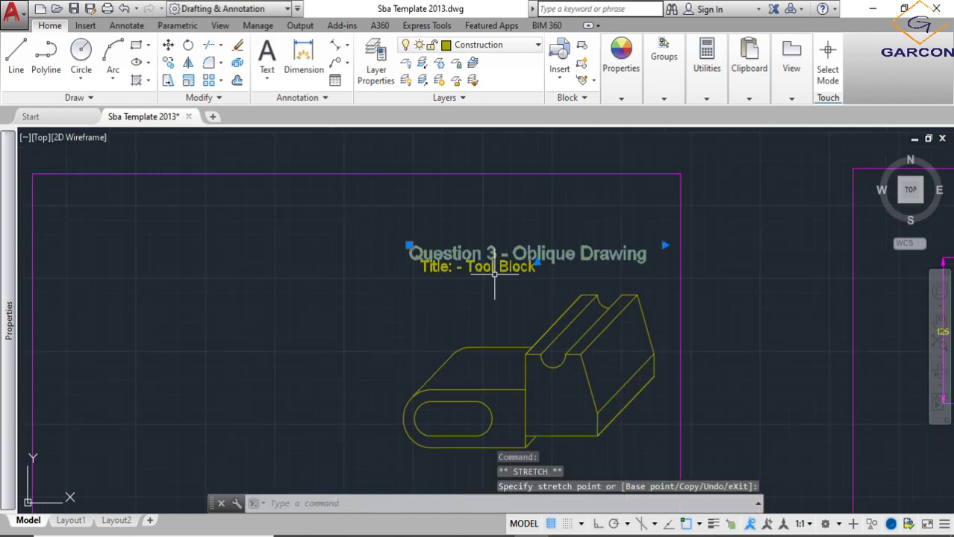
pyautogui.scroll(2, 479, 281)
pyautogui.press('Escape')
pyautogui.click(416, 263)
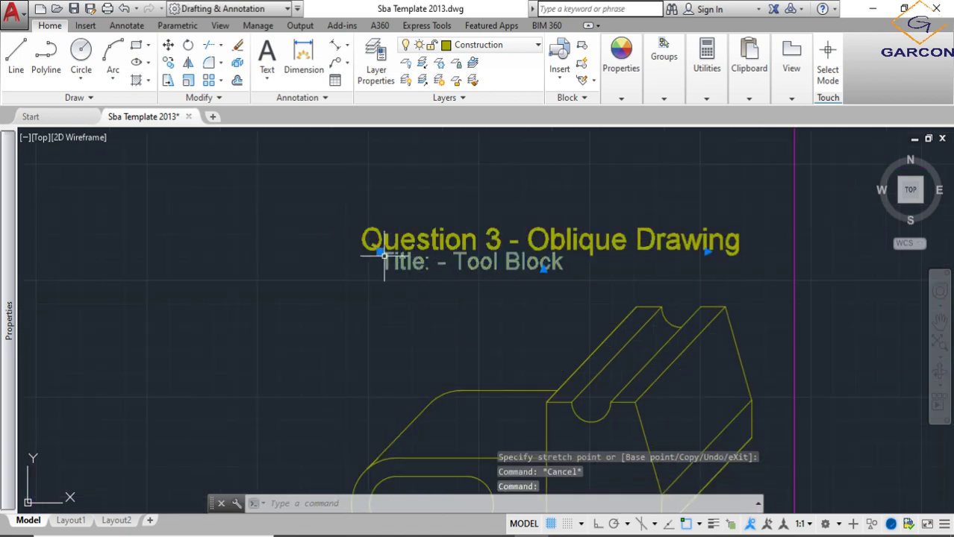
pyautogui.click(381, 253)
pyautogui.press('Escape')
pyautogui.scroll(-5, 403, 298)
pyautogui.moveTo(373, 321); pyautogui.dragTo(436, 322, button='middle')
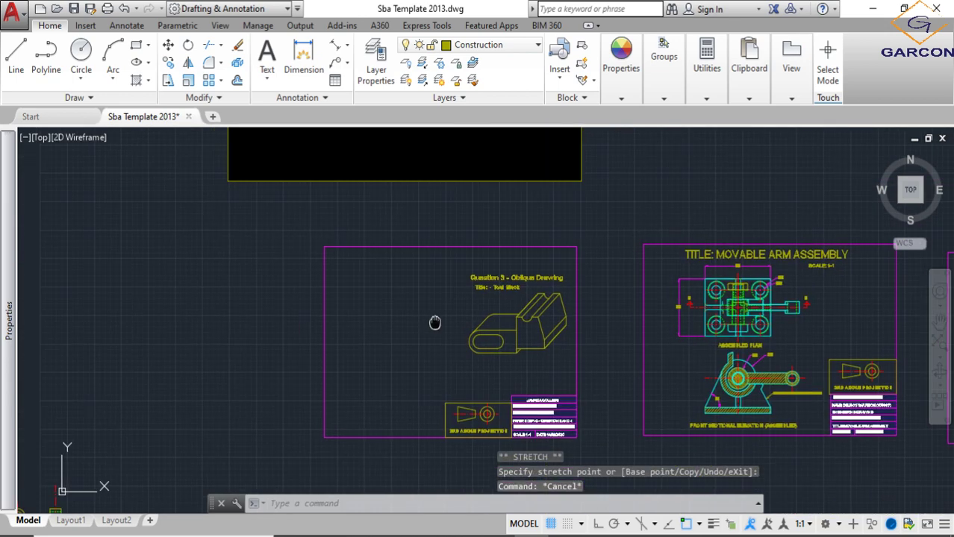
pyautogui.scroll(-3, 320, 366)
pyautogui.scroll(-2, 230, 379)
pyautogui.scroll(4, 245, 329)
pyautogui.scroll(-3, 252, 361)
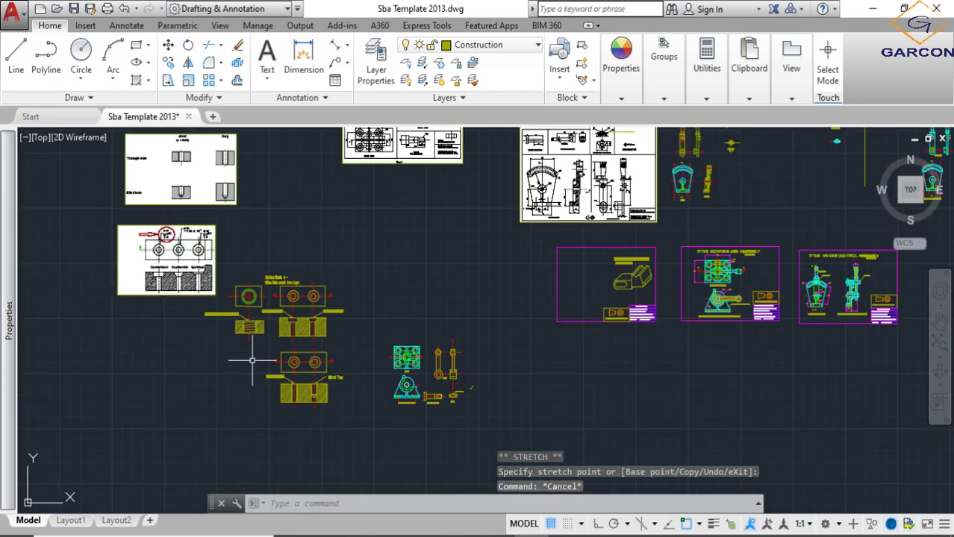
pyautogui.scroll(1, 284, 336)
pyautogui.scroll(3, 316, 251)
pyautogui.scroll(-3, 315, 269)
pyautogui.scroll(-1, 327, 318)
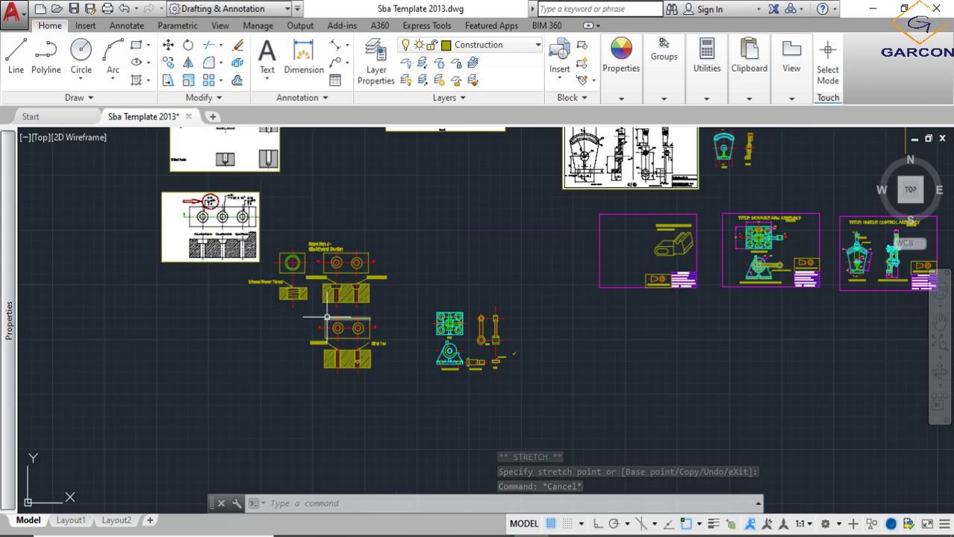
pyautogui.scroll(2, 327, 318)
pyautogui.scroll(-2, 309, 305)
# - Start moving the Question 4 heading text from a picked base point
pyautogui.click(410, 413)
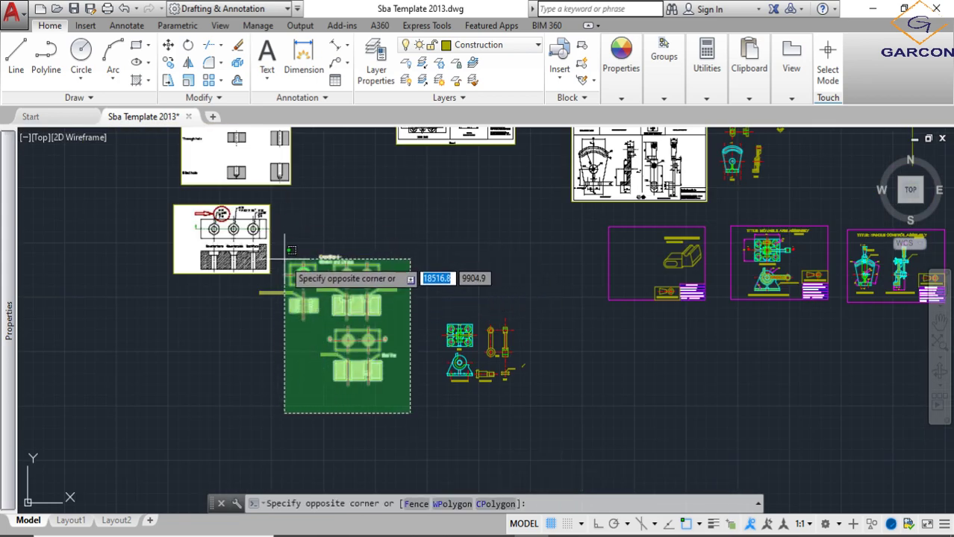
pyautogui.press('Escape')
pyautogui.scroll(3, 340, 243)
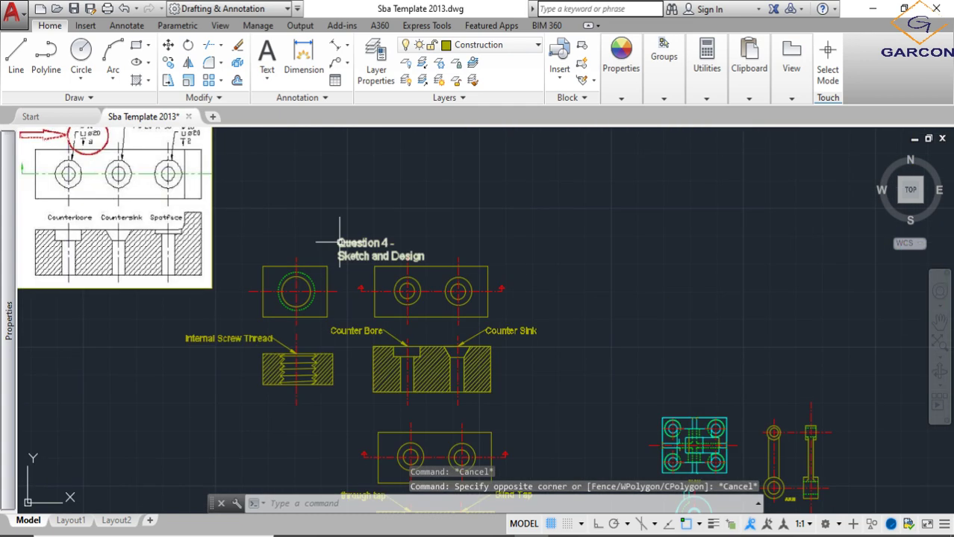
pyautogui.write('M')
pyautogui.press('Return')
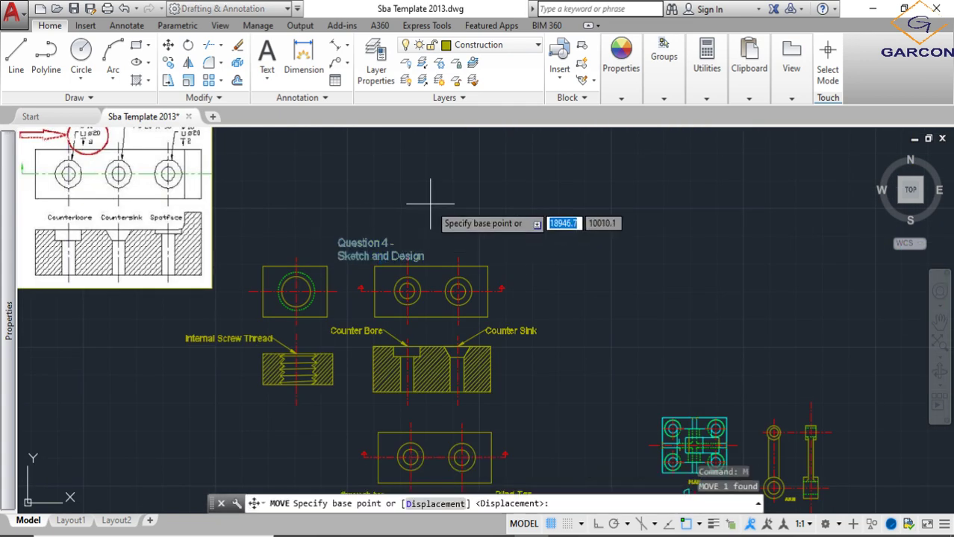
pyautogui.click(432, 200)
pyautogui.scroll(-5, 449, 321)
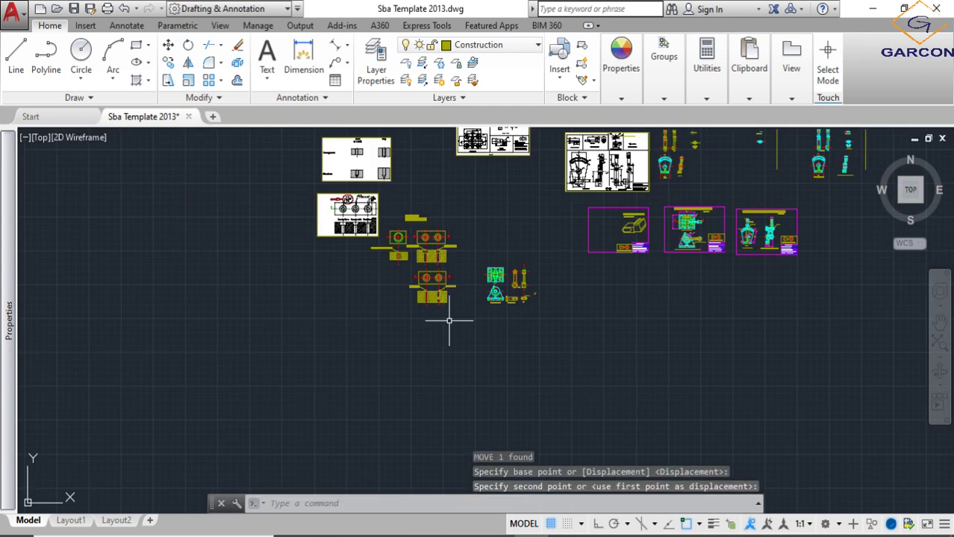
# - Scale the Question 4 sketch views by reference from length 56.8 to 69.5
pyautogui.click(381, 228)
pyautogui.write('sc')
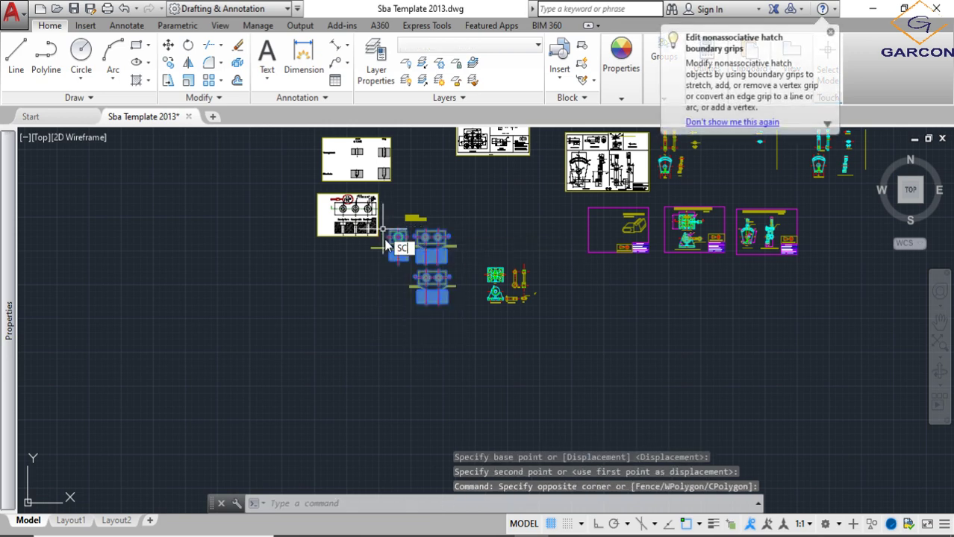
pyautogui.press('Return')
pyautogui.scroll(5, 409, 256)
pyautogui.click(389, 284)
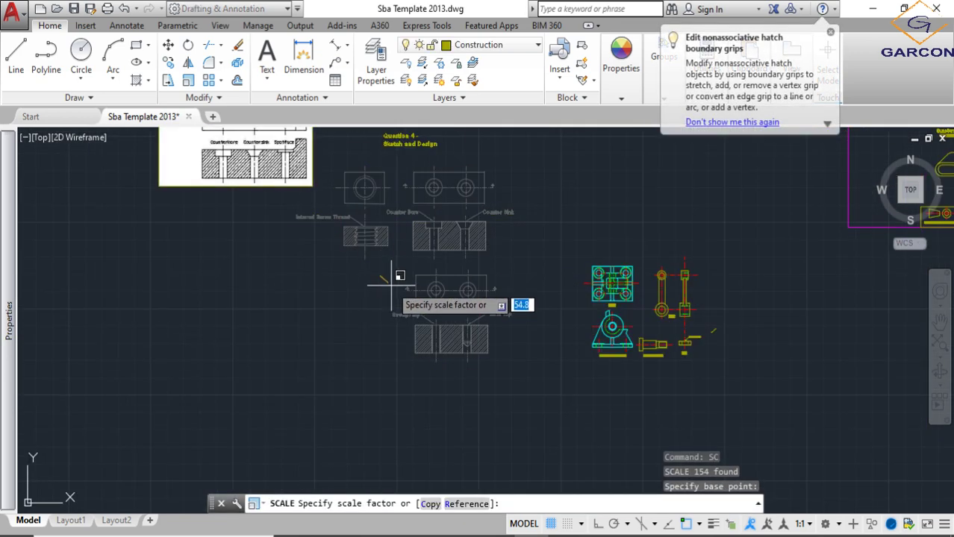
pyautogui.press('Return')
pyautogui.scroll(3, 351, 299)
pyautogui.click(340, 296)
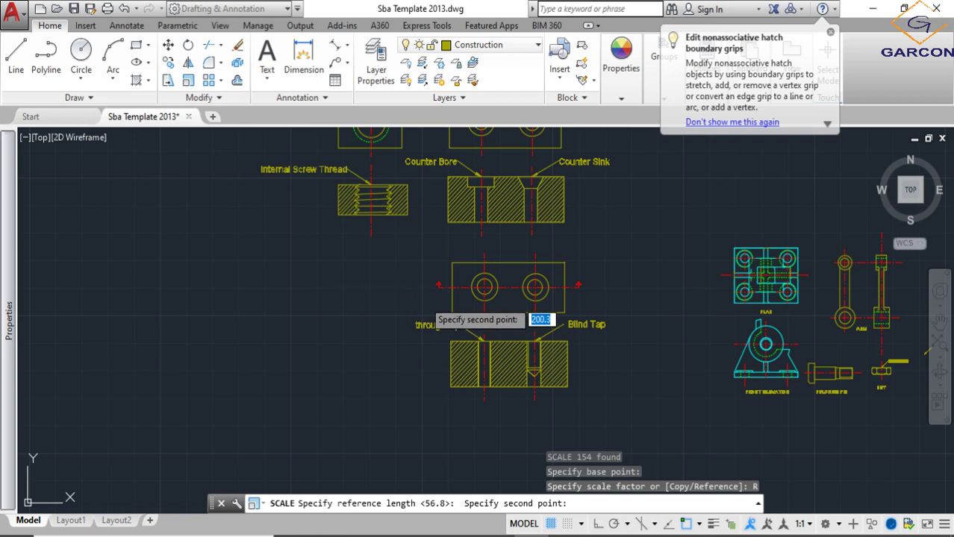
pyautogui.click(433, 291)
pyautogui.scroll(-2, 404, 294)
pyautogui.scroll(-2, 407, 291)
pyautogui.scroll(-2, 409, 288)
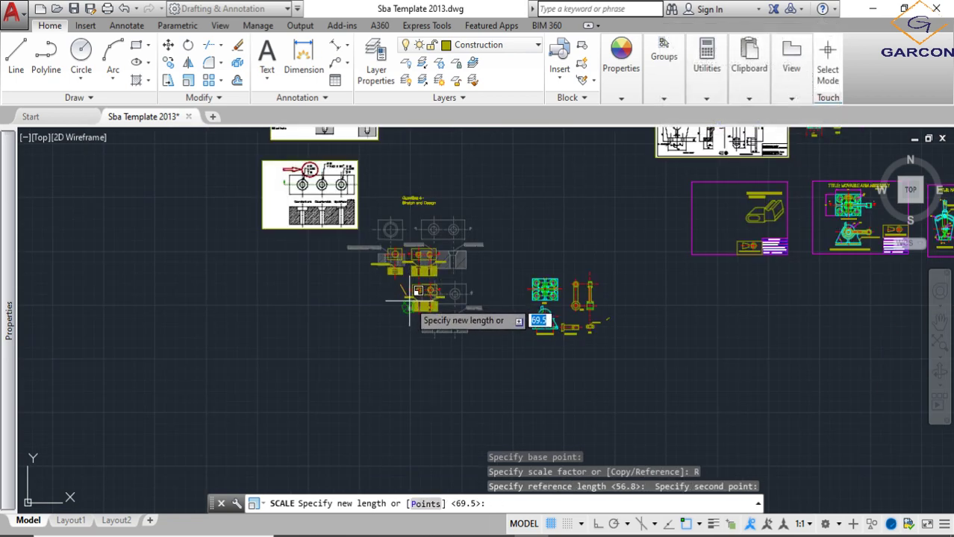
pyautogui.click(432, 312)
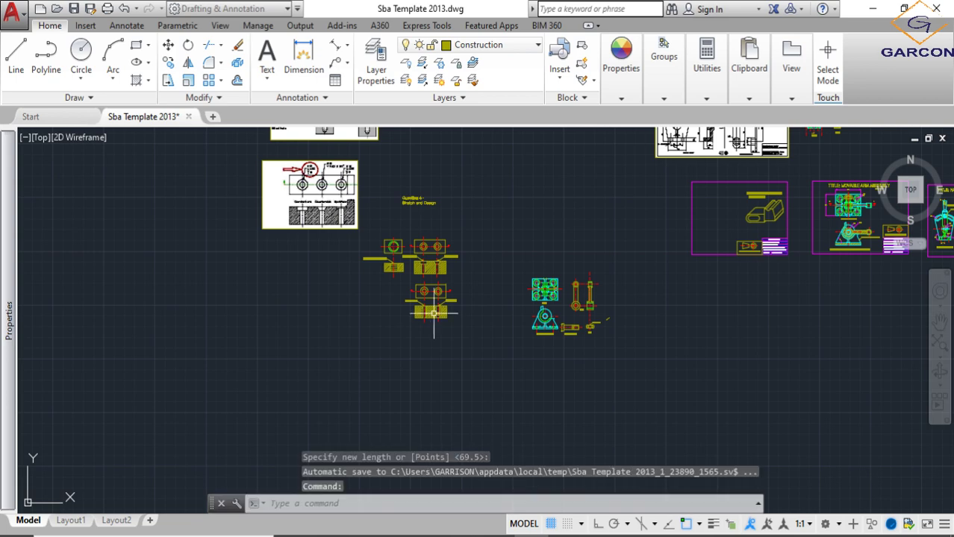
pyautogui.click(365, 223)
# - Move the selected sketch views beside the drawing sheets
pyautogui.click(169, 46)
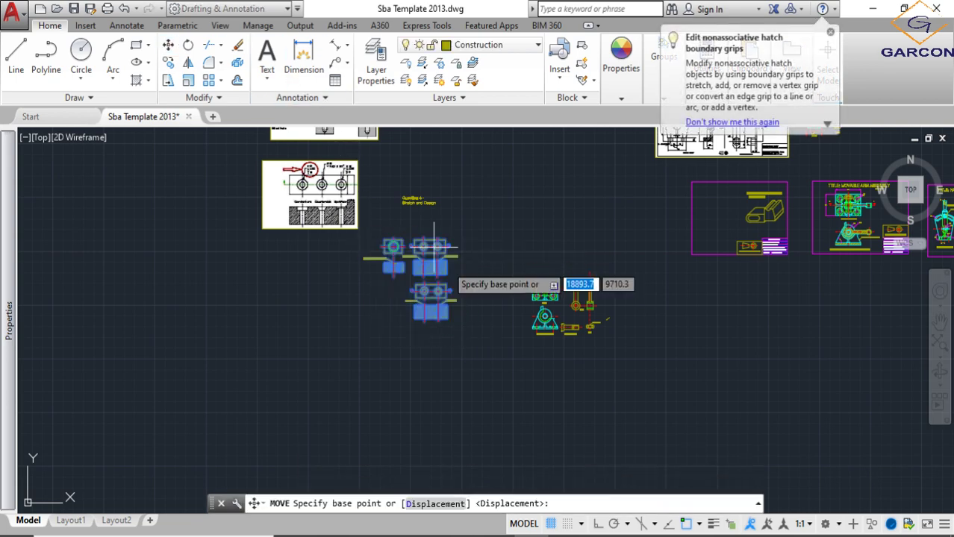
pyautogui.click(447, 272)
pyautogui.click(760, 312)
pyautogui.scroll(3, 760, 312)
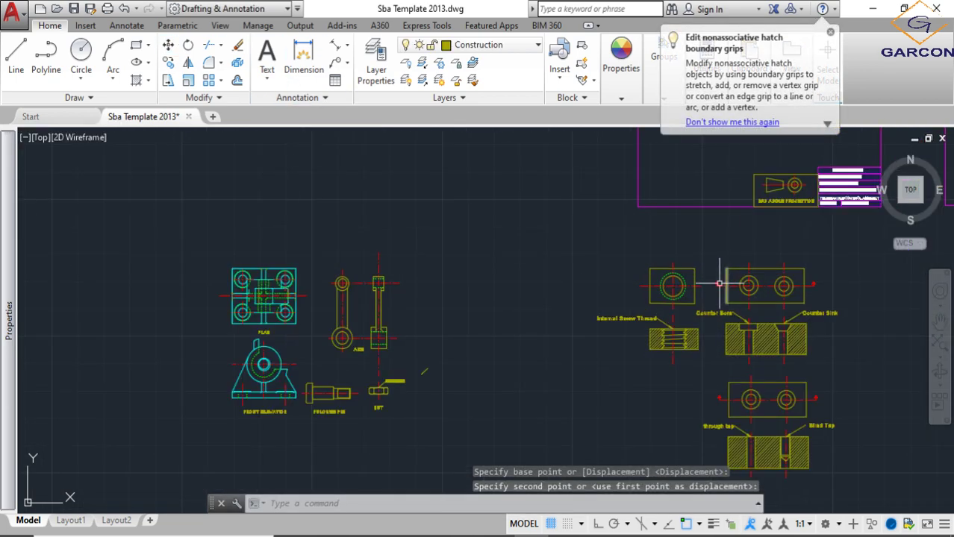
pyautogui.scroll(-1, 661, 377)
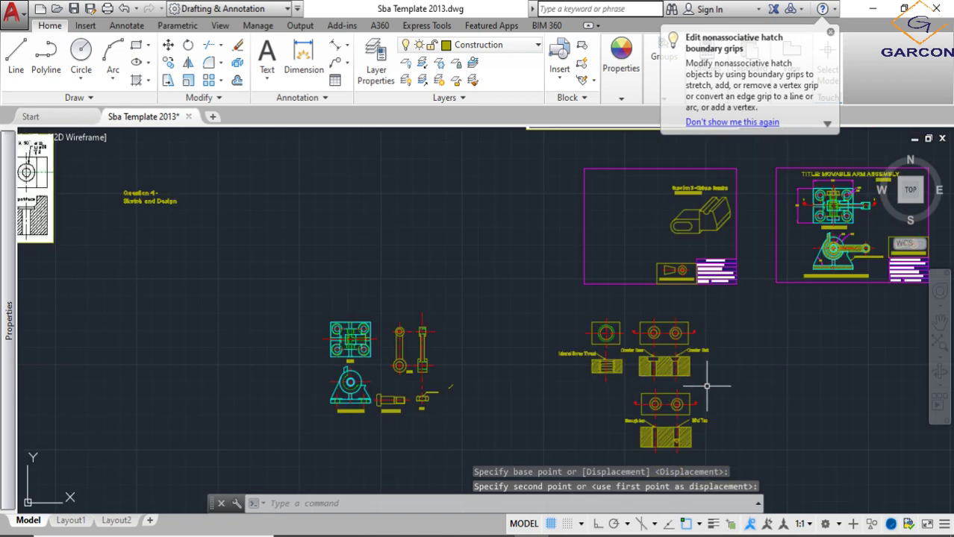
pyautogui.moveTo(705, 383); pyautogui.dragTo(681, 356, button='middle')
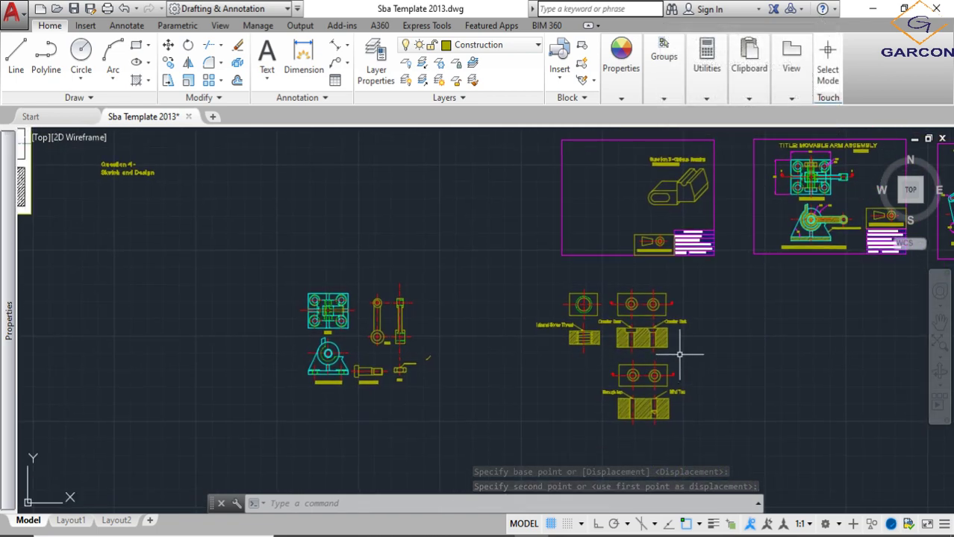
# - Select the counter bore and counter sink views and start a move, then cancel it
pyautogui.click(686, 359)
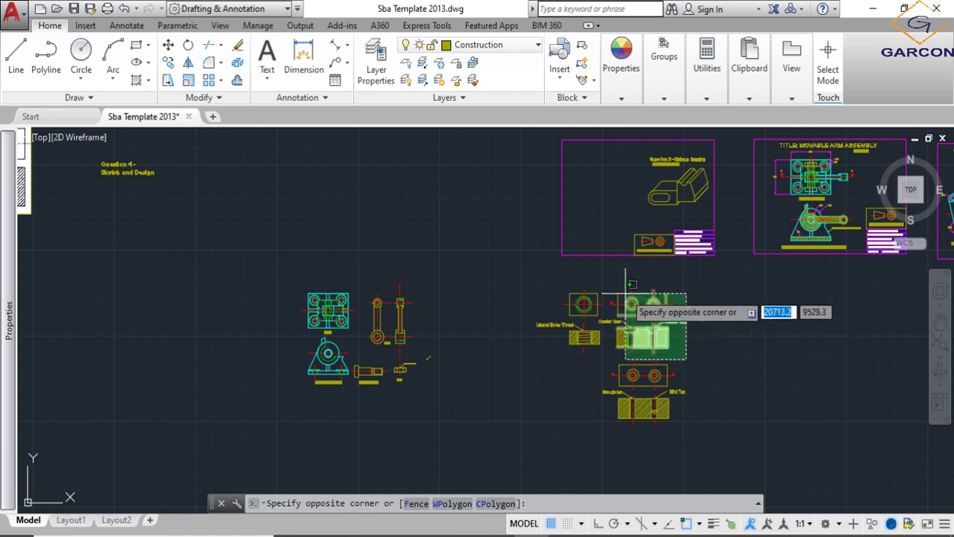
pyautogui.click(611, 262)
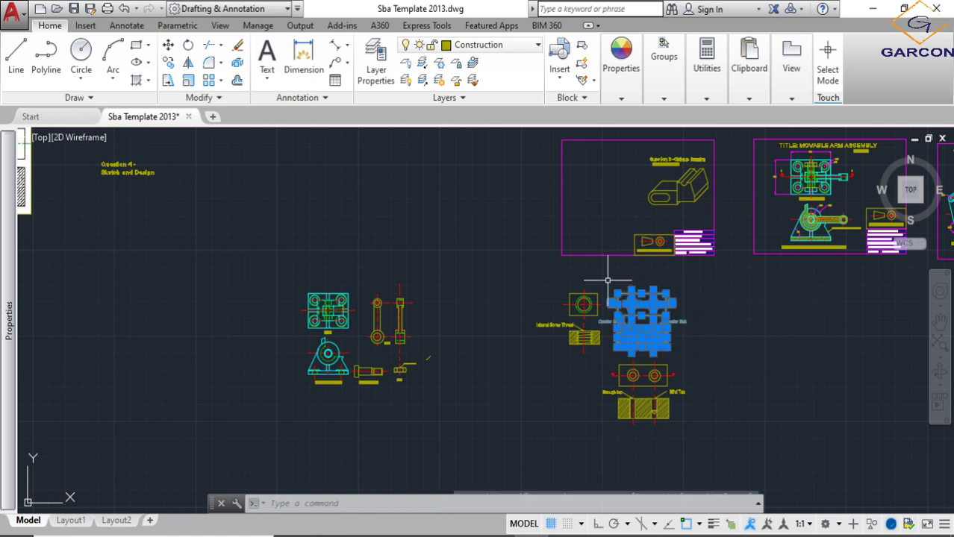
pyautogui.click(168, 45)
pyautogui.click(631, 302)
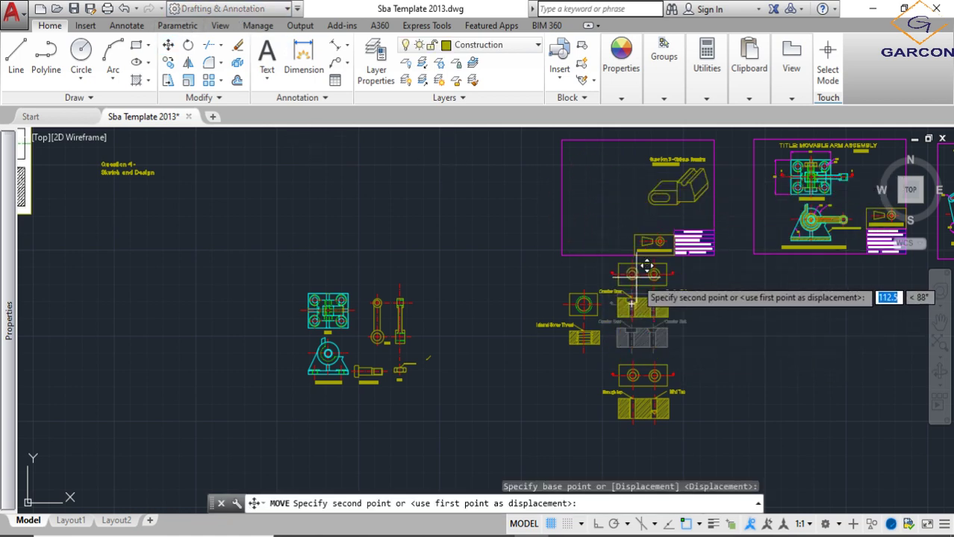
pyautogui.press('Escape')
# - Scale the counter bore, counter sink and tap views by reference to a new length of 139.2
pyautogui.click(735, 463)
pyautogui.click(513, 275)
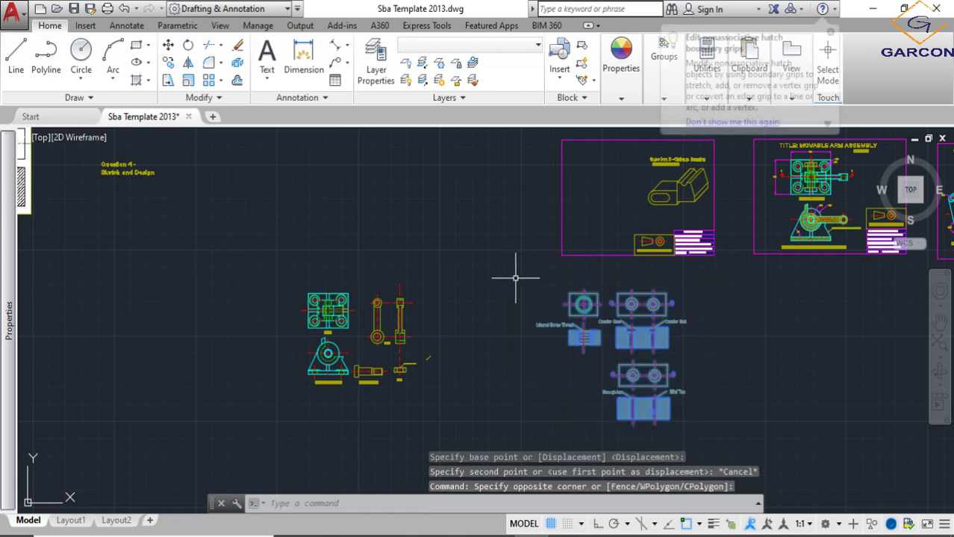
pyautogui.write('sc')
pyautogui.press('Return')
pyautogui.click(723, 317)
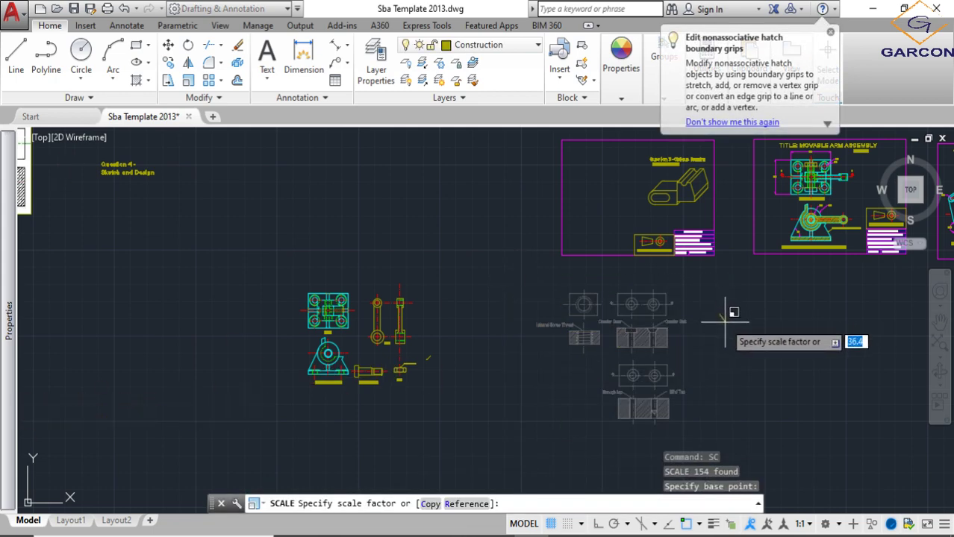
pyautogui.press('Return')
pyautogui.click(733, 337)
pyautogui.click(728, 349)
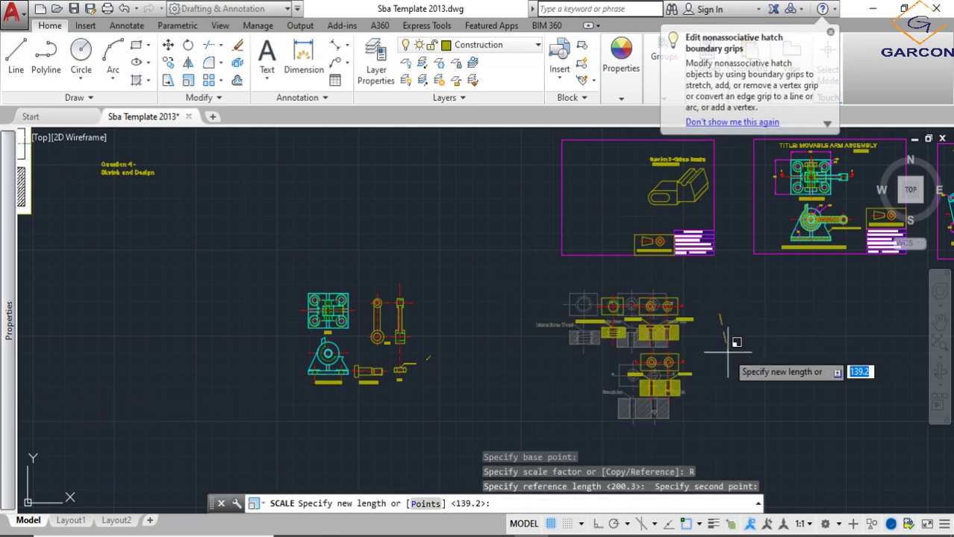
pyautogui.press('Return')
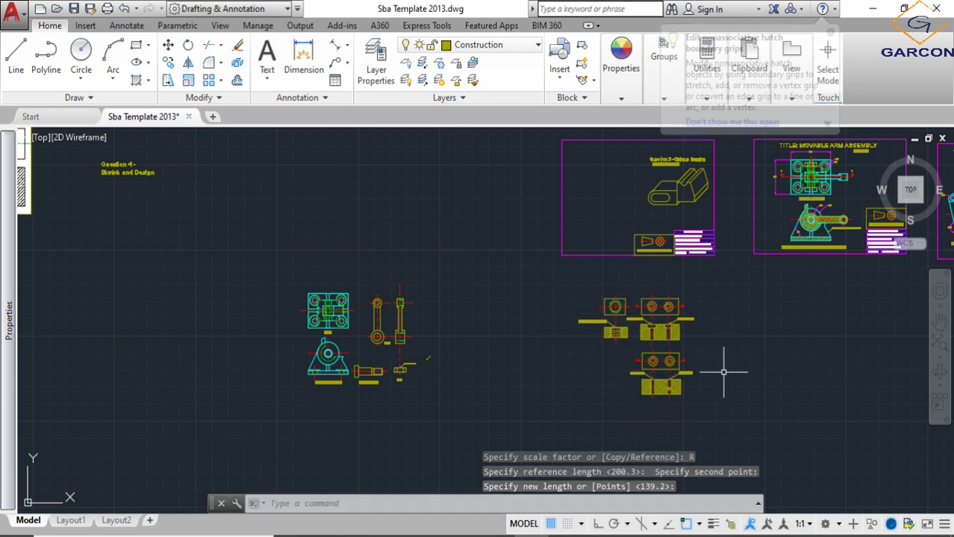
# - Select all the sketch views and begin moving them from a base point
pyautogui.click(716, 421)
pyautogui.click(631, 288)
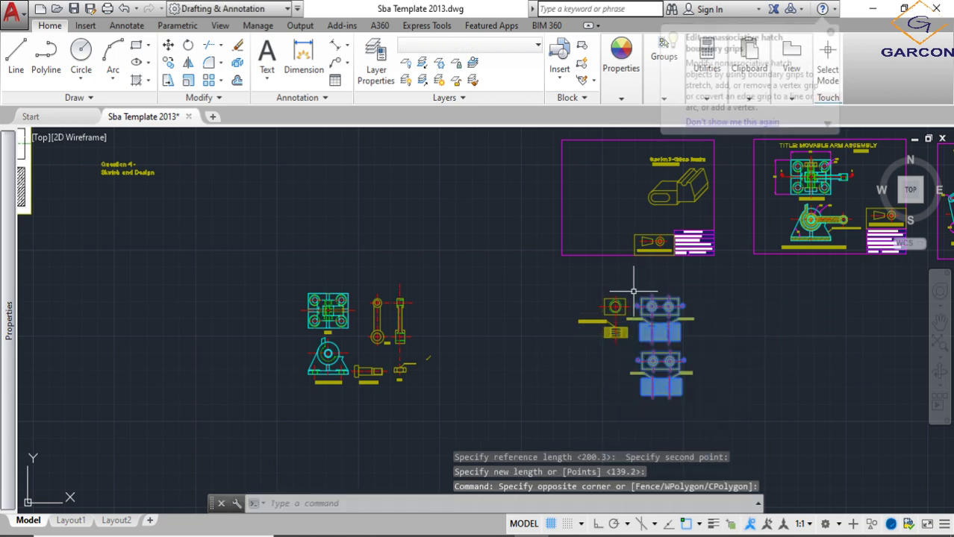
pyautogui.write('m')
pyautogui.press('Return')
pyautogui.click(735, 339)
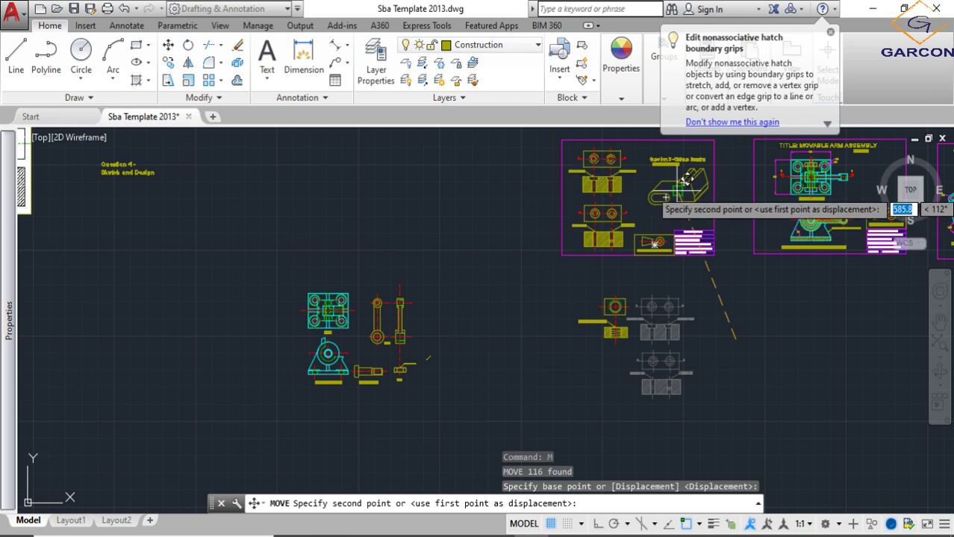
# - Place the sketch views inside the Question 3 sheet frame
pyautogui.moveTo(695, 180); pyautogui.dragTo(593, 244, button='middle')
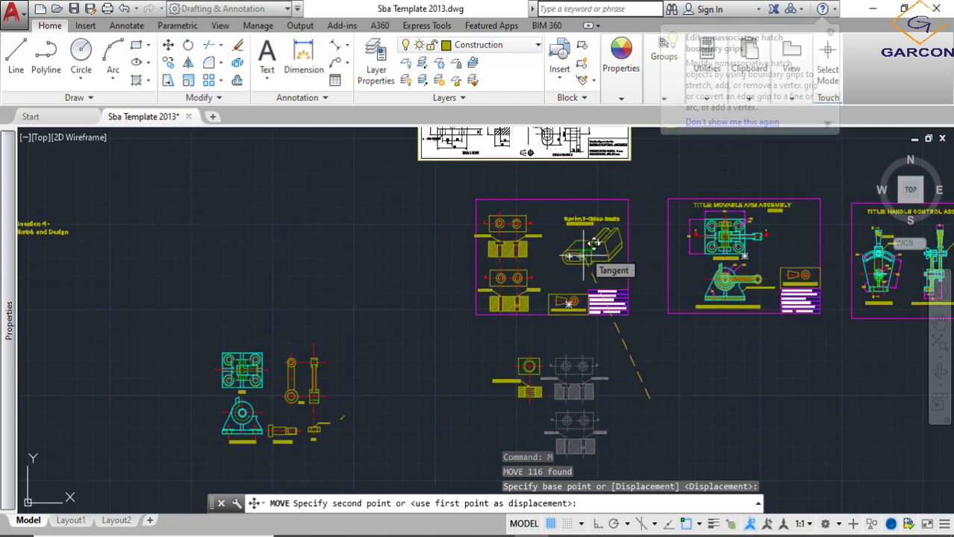
pyautogui.scroll(2, 595, 236)
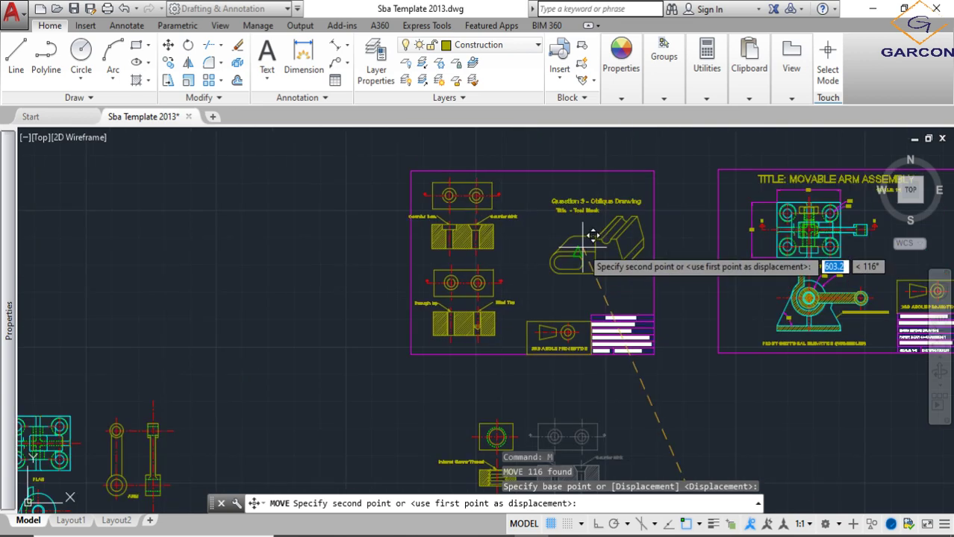
pyautogui.scroll(3, 595, 236)
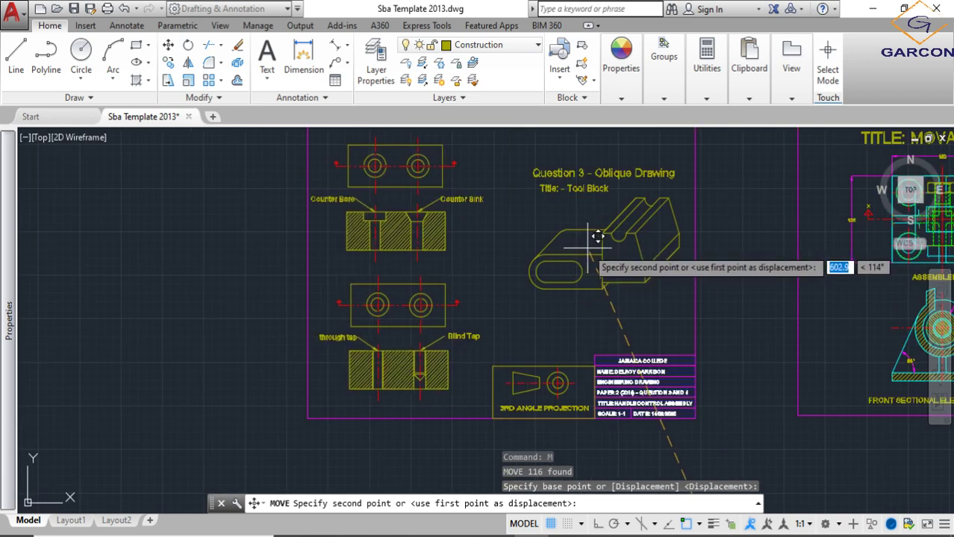
pyautogui.click(595, 238)
# - Move the oblique drawing slightly lower on the sheet
pyautogui.scroll(-2, 597, 284)
pyautogui.moveTo(633, 279); pyautogui.dragTo(625, 336, button='middle')
pyautogui.scroll(2, 626, 341)
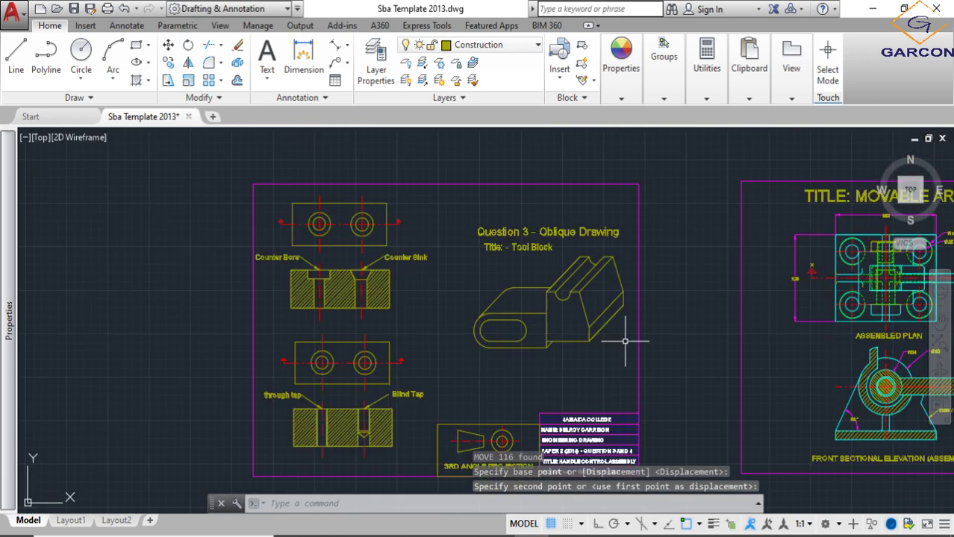
pyautogui.click(478, 207)
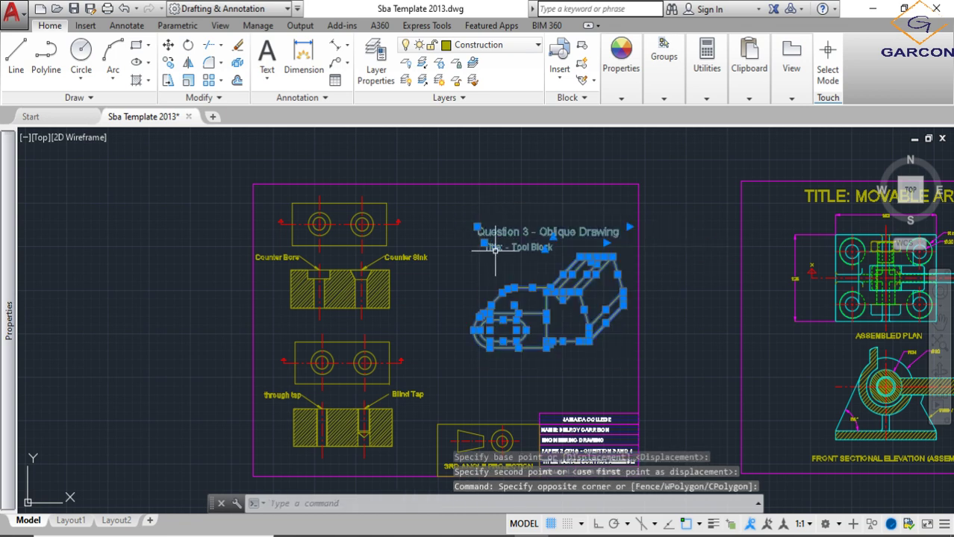
pyautogui.write('m')
pyautogui.press('Return')
pyautogui.click(603, 366)
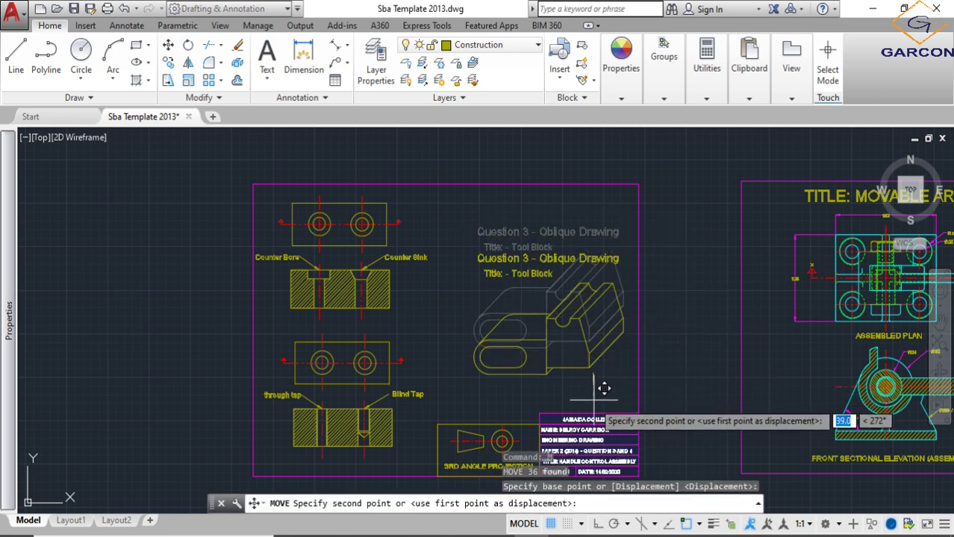
pyautogui.click(604, 421)
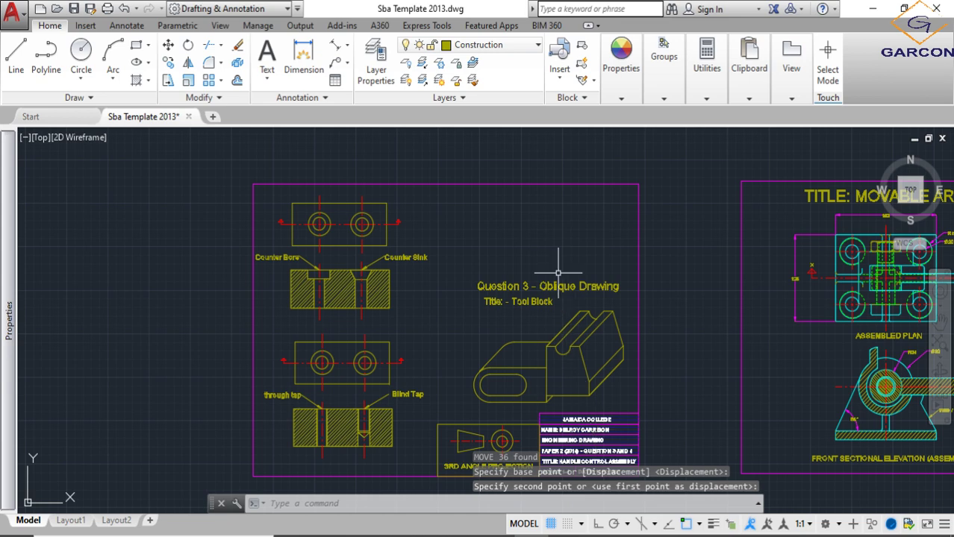
# - Move the two title texts further to the lower-left
pyautogui.scroll(2, 557, 274)
pyautogui.click(554, 330)
pyautogui.click(472, 203)
pyautogui.write('m')
pyautogui.press('Return')
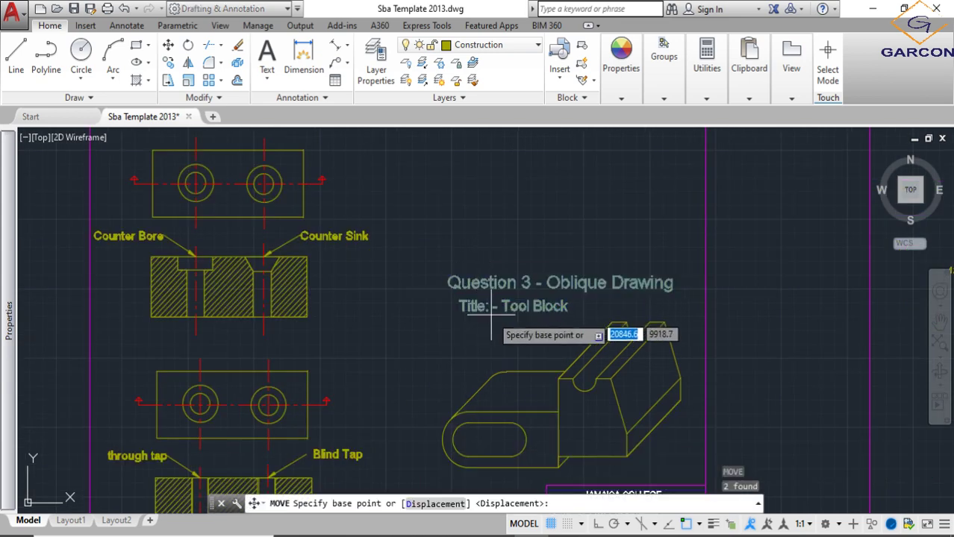
pyautogui.click(491, 317)
pyautogui.click(381, 360)
pyautogui.scroll(-4, 479, 323)
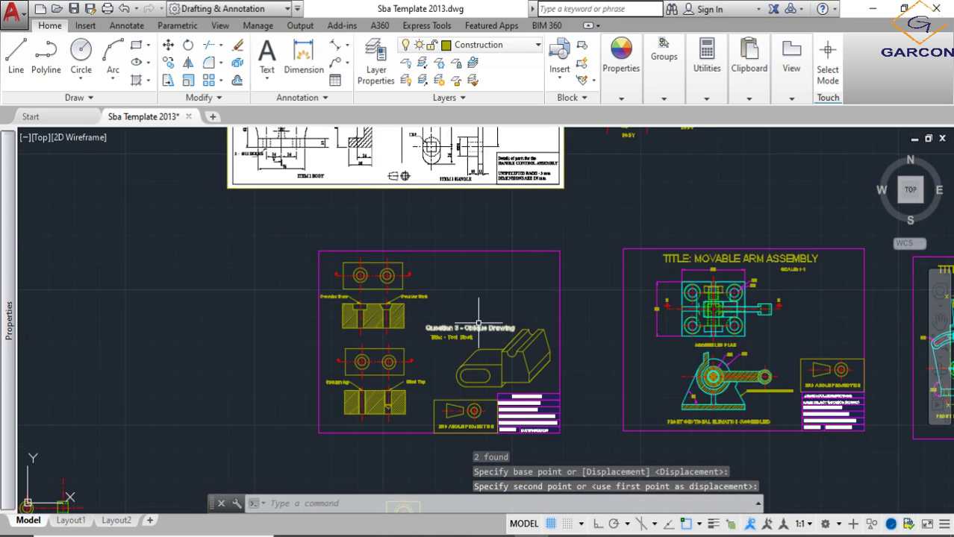
pyautogui.scroll(-2, 464, 296)
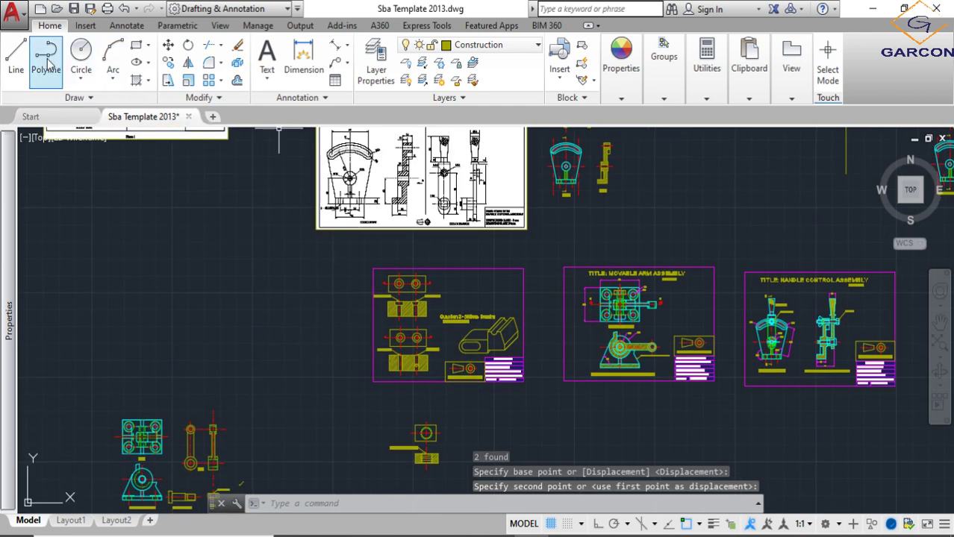
# - Draw a vertical border edge beside the oblique Tool Block drawing with LINE
pyautogui.click(17, 51)
pyautogui.scroll(2, 467, 348)
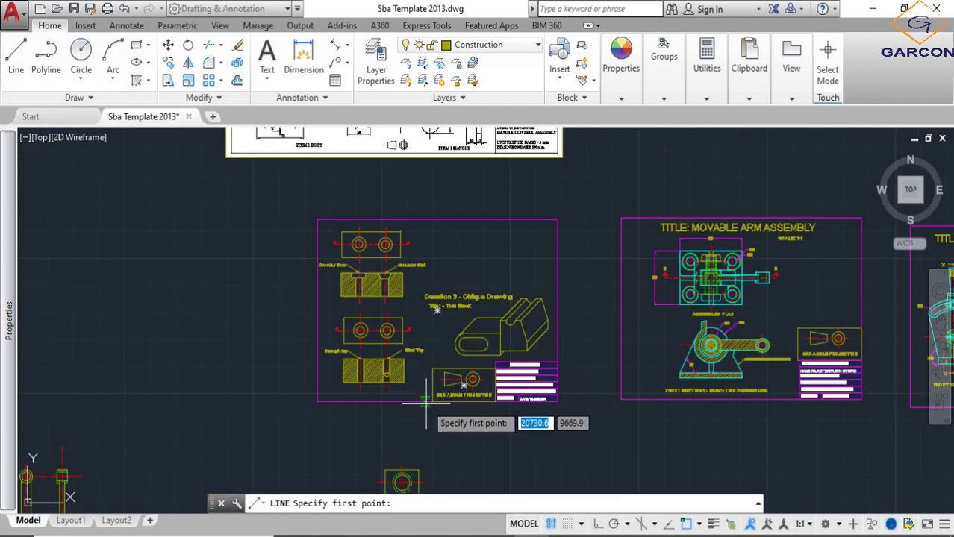
pyautogui.click(431, 403)
pyautogui.scroll(2, 429, 280)
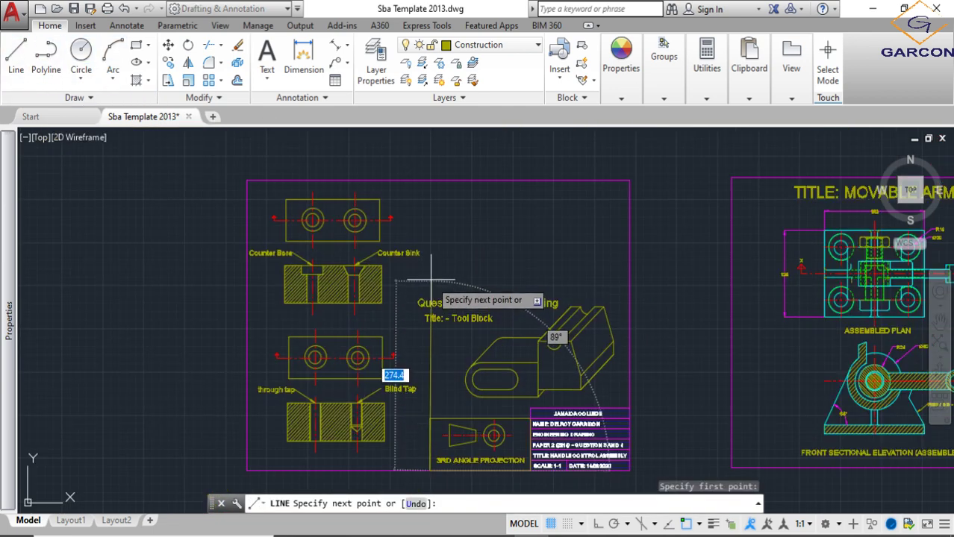
pyautogui.click(430, 270)
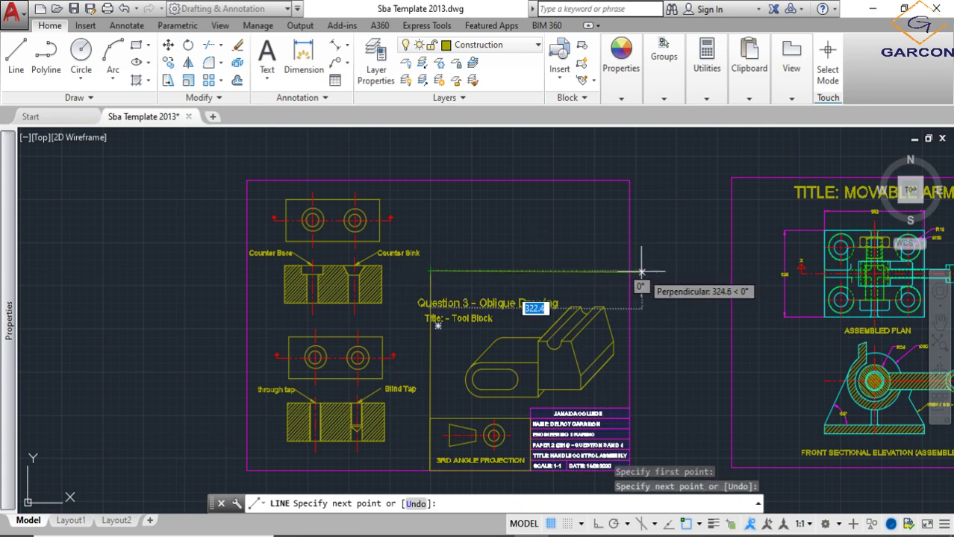
pyautogui.press('Return')
# - Select the two title texts and start moving them from a base point
pyautogui.scroll(2, 520, 303)
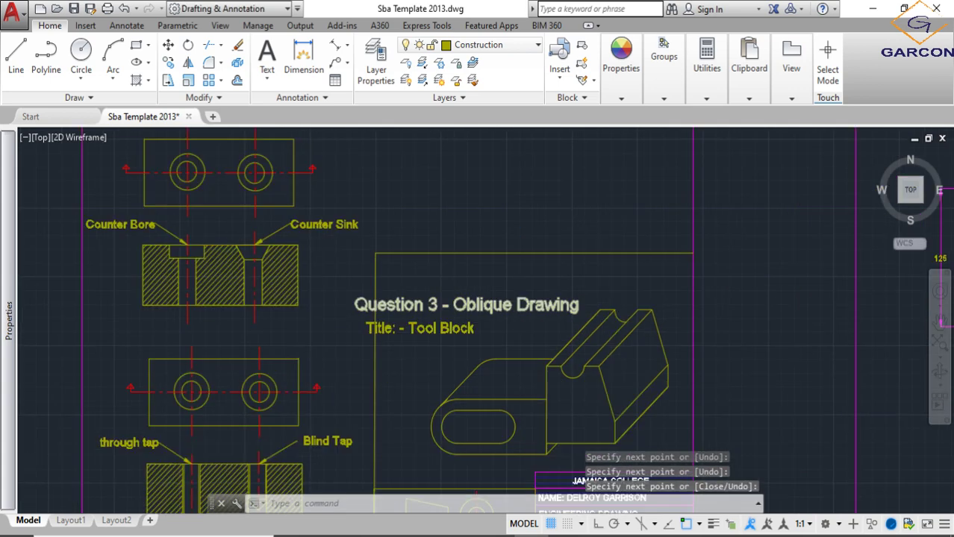
pyautogui.click(473, 343)
pyautogui.click(431, 292)
pyautogui.press('Return')
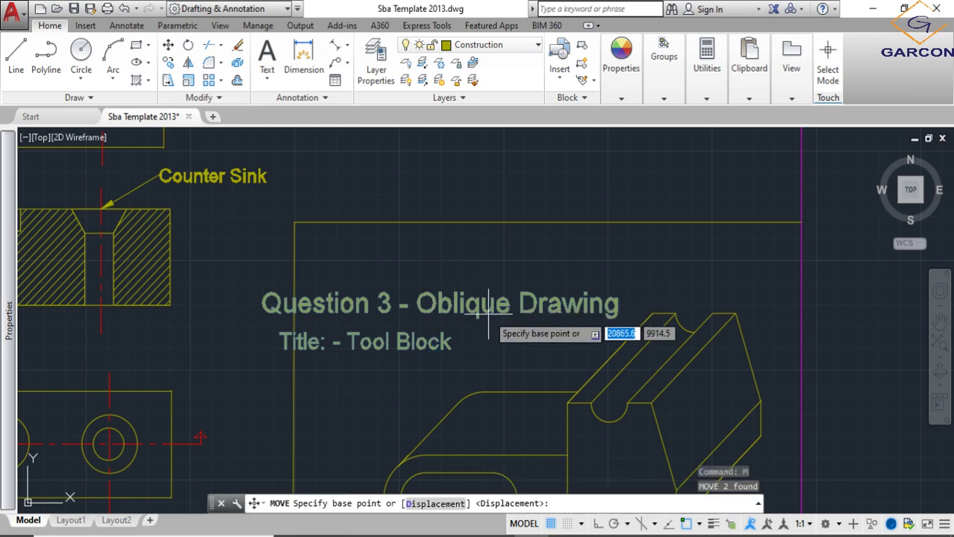
pyautogui.click(494, 338)
# - Bring the internal screw thread view into view and select it
pyautogui.scroll(-5, 535, 327)
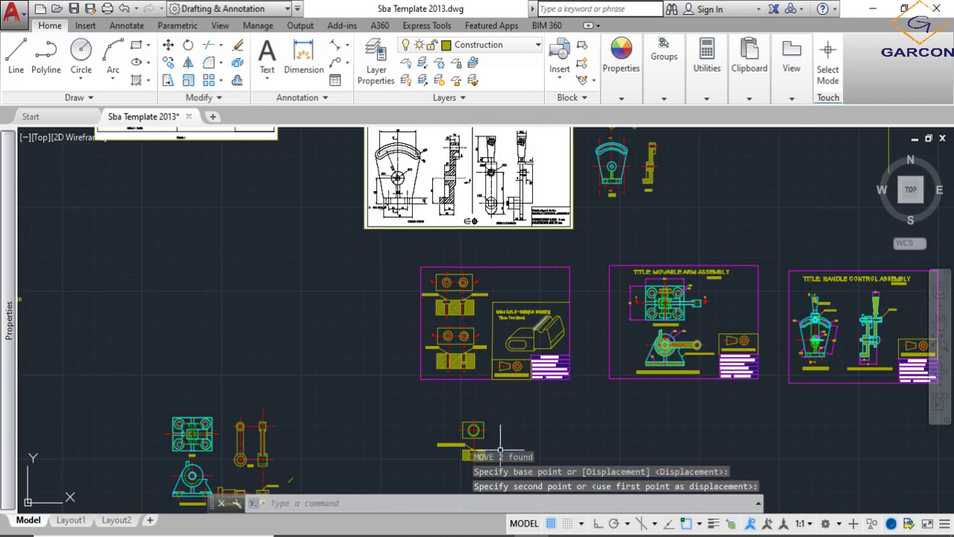
pyautogui.moveTo(500, 452); pyautogui.dragTo(484, 354, button='middle')
pyautogui.click(521, 393)
pyautogui.click(415, 318)
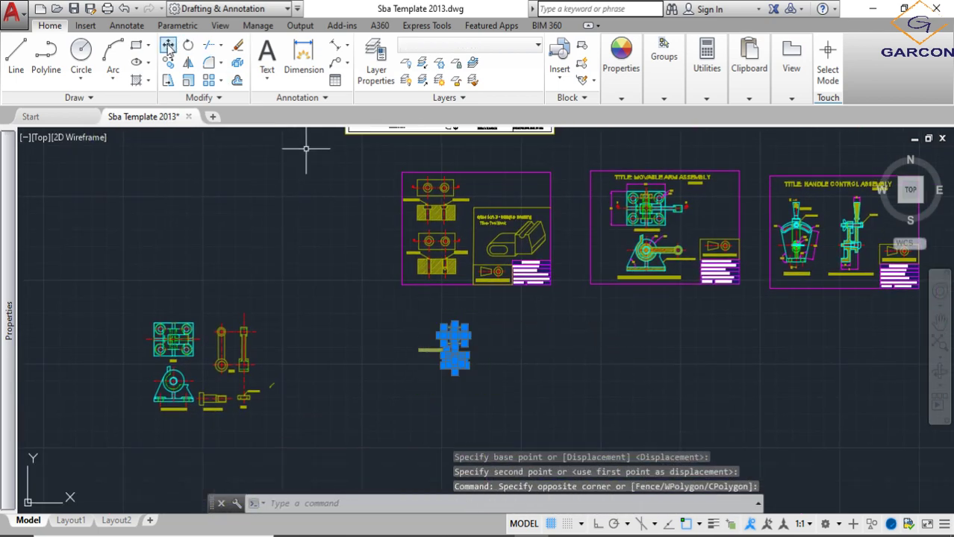
# - Start moving the screw thread view, then cancel the move
pyautogui.click(168, 46)
pyautogui.click(451, 332)
pyautogui.scroll(3, 493, 194)
pyautogui.scroll(3, 468, 190)
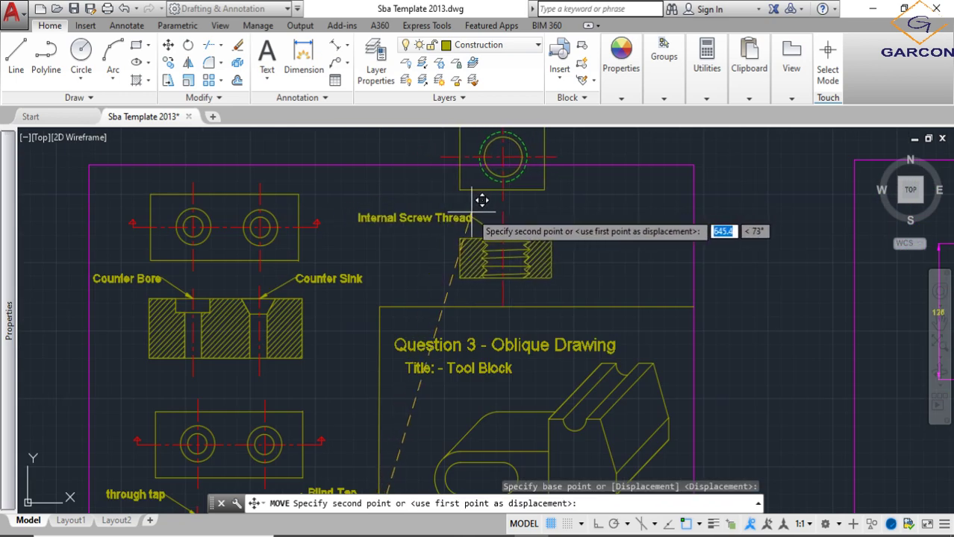
pyautogui.scroll(-4, 477, 196)
pyautogui.scroll(1, 477, 217)
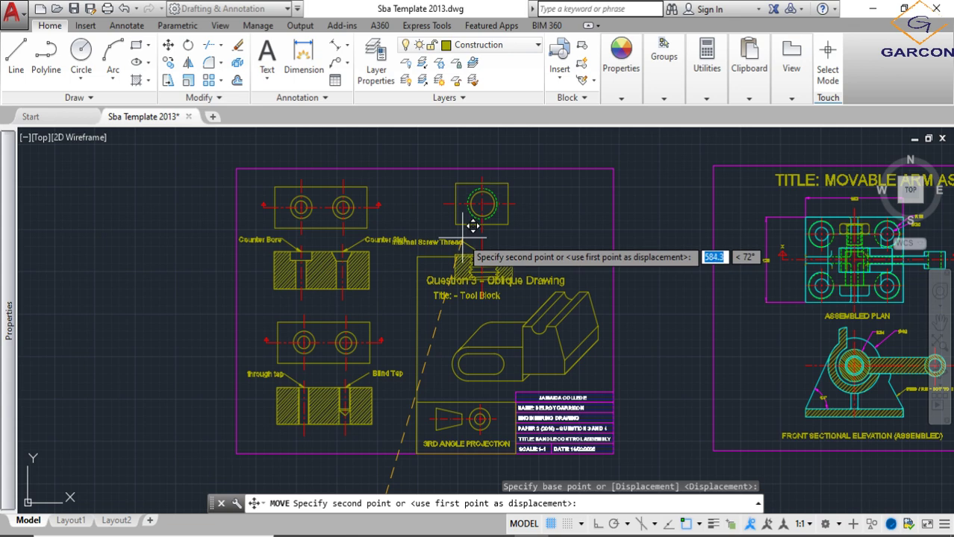
pyautogui.scroll(-3, 478, 268)
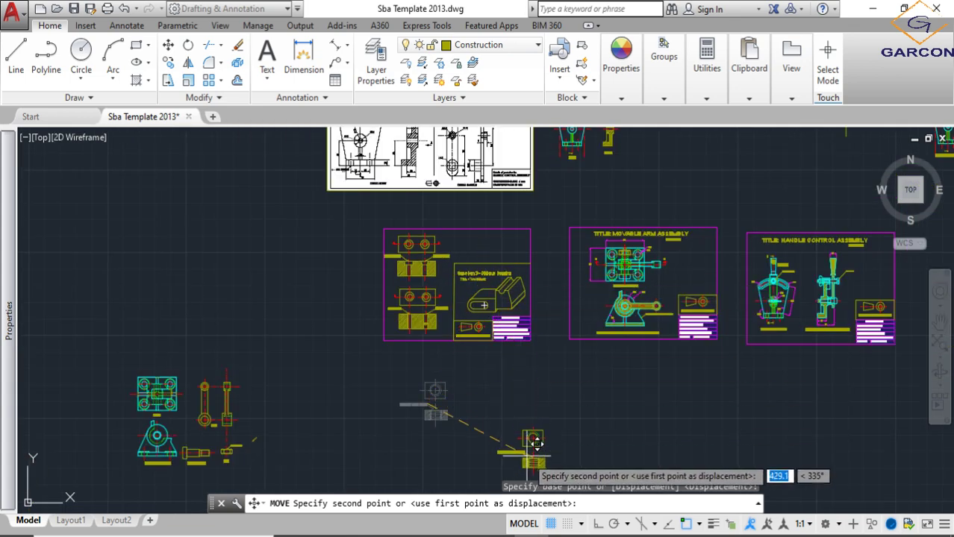
pyautogui.press('Escape')
# - Move the oblique Tool Block drawing to the sheet's top right
pyautogui.scroll(4, 486, 312)
pyautogui.click(593, 312)
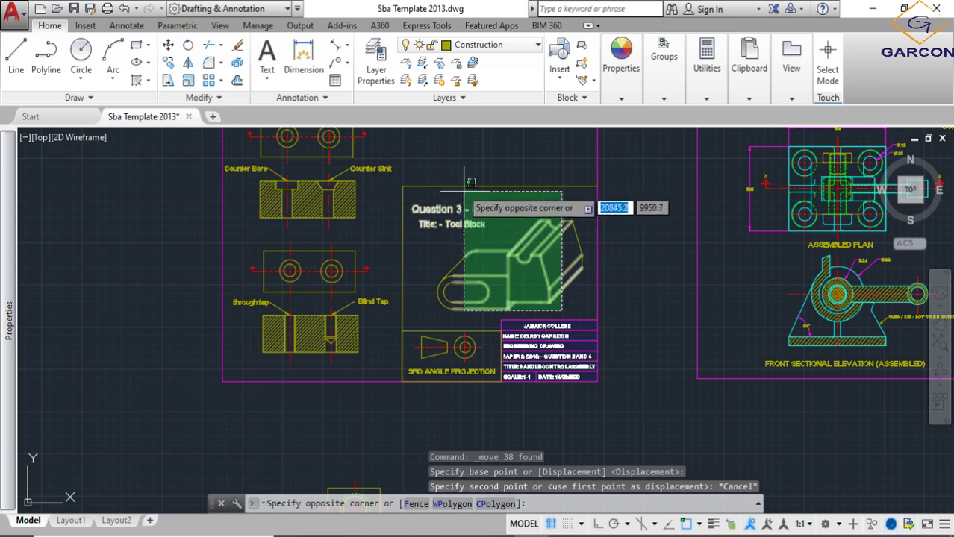
pyautogui.click(431, 170)
pyautogui.moveTo(442, 257); pyautogui.dragTo(408, 370, button='middle')
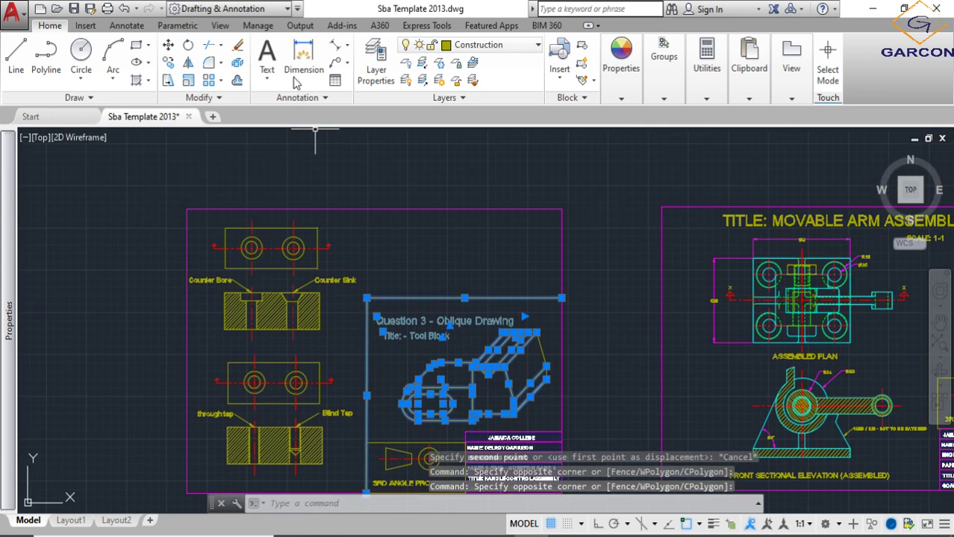
pyautogui.click(168, 45)
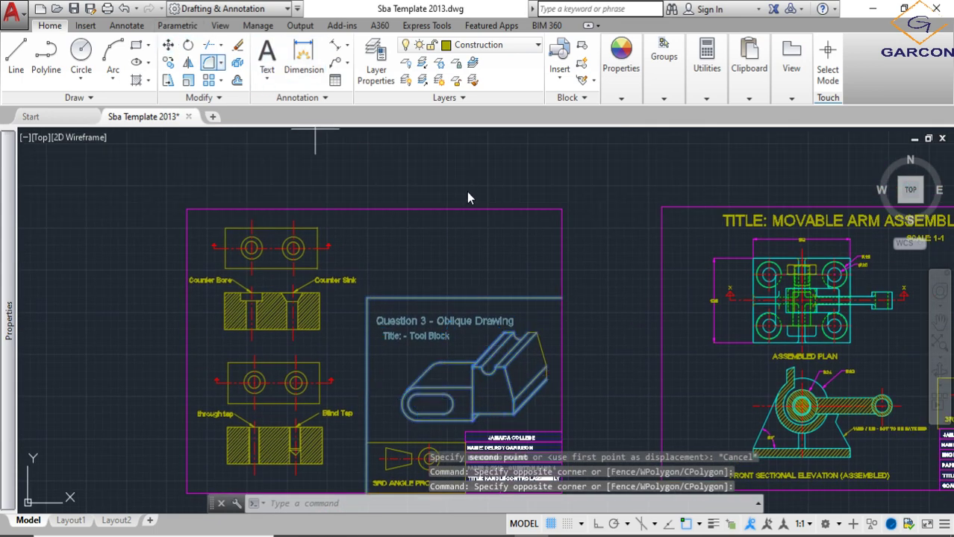
pyautogui.click(556, 299)
pyautogui.click(560, 202)
# - Move the loose border line pieces into place beneath the oblique view
pyautogui.scroll(-3, 559, 202)
pyautogui.scroll(-2, 560, 203)
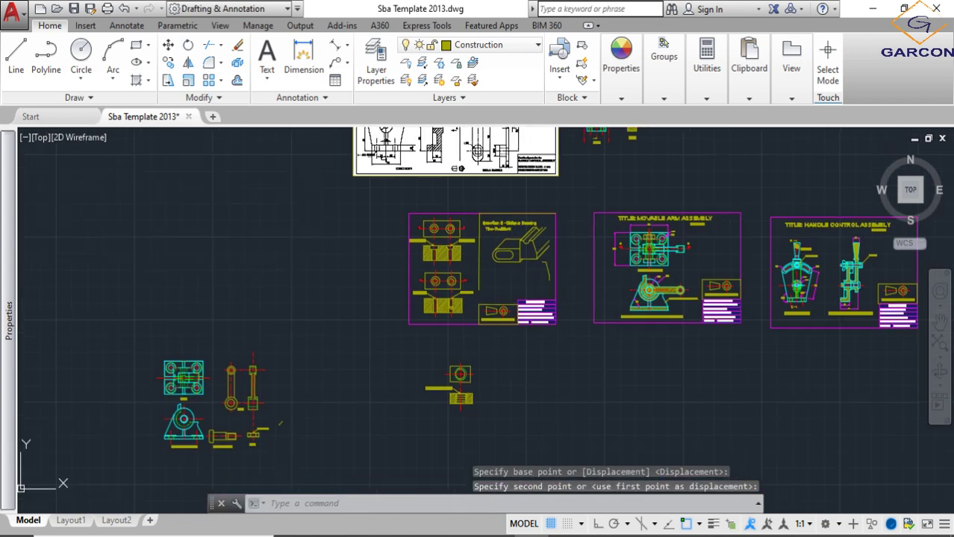
pyautogui.scroll(4, 555, 269)
pyautogui.click(522, 250)
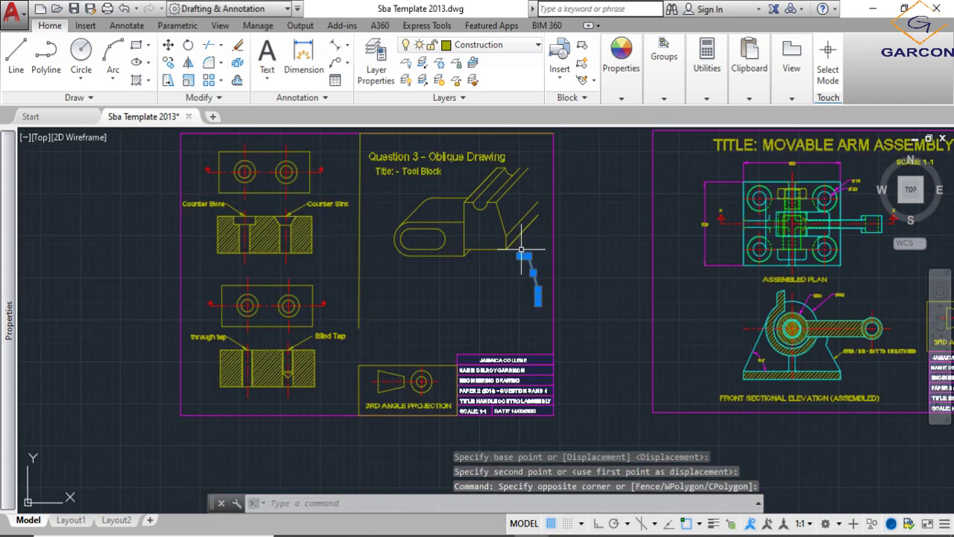
pyautogui.write('M')
pyautogui.press('Return')
pyautogui.scroll(2, 522, 251)
pyautogui.click(522, 252)
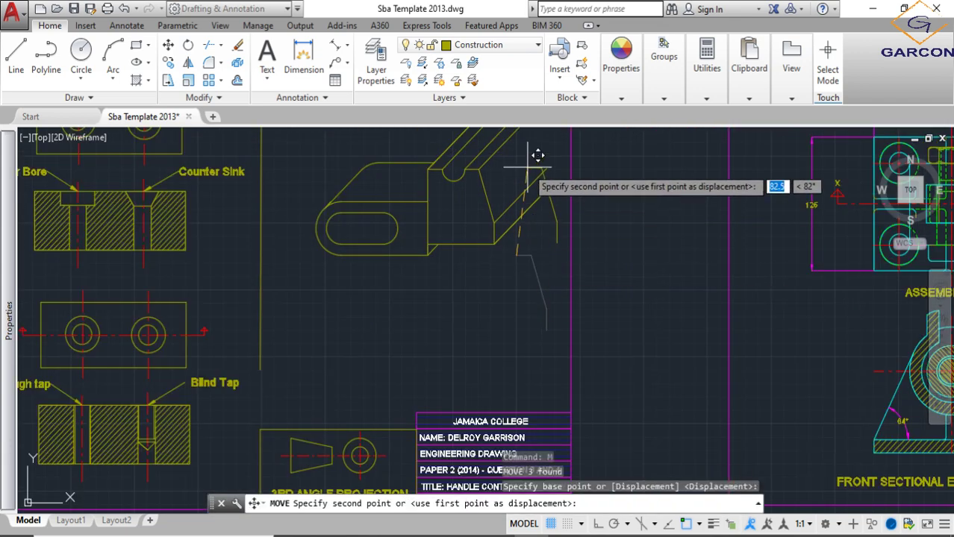
pyautogui.scroll(2, 486, 226)
pyautogui.click(494, 228)
pyautogui.scroll(-4, 571, 332)
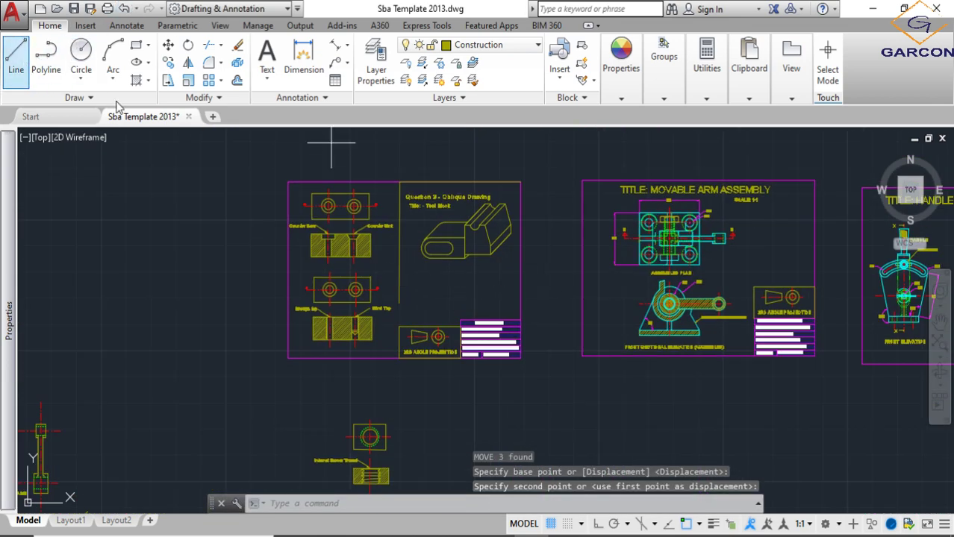
pyautogui.click(399, 263)
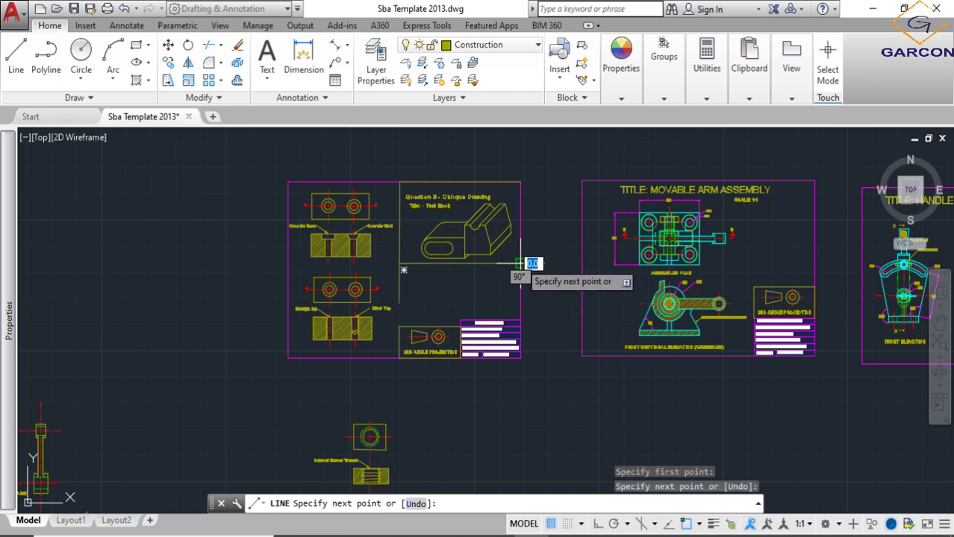
pyautogui.press('Escape')
# - Delete the 3rd angle projection symbol
pyautogui.scroll(3, 390, 287)
pyautogui.scroll(3, 458, 378)
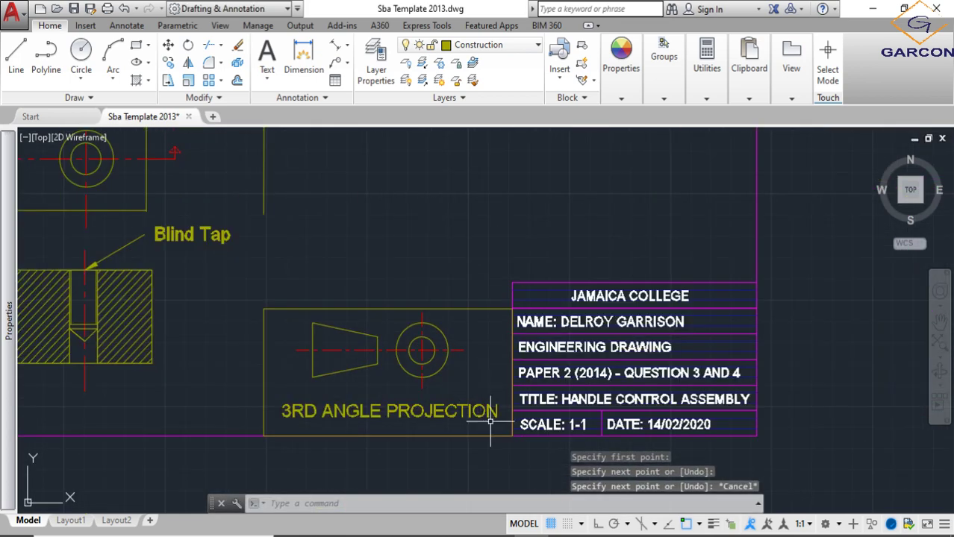
pyautogui.click(490, 422)
pyautogui.click(262, 254)
pyautogui.scroll(-2, 299, 265)
pyautogui.scroll(-3, 313, 259)
pyautogui.press('Delete')
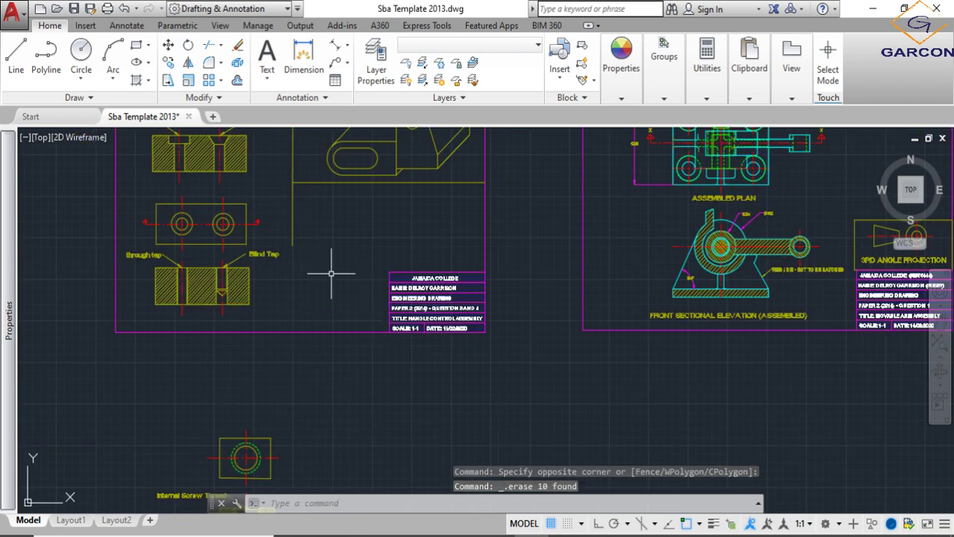
pyautogui.scroll(-3, 351, 291)
pyautogui.scroll(-1, 377, 317)
pyautogui.click(383, 370)
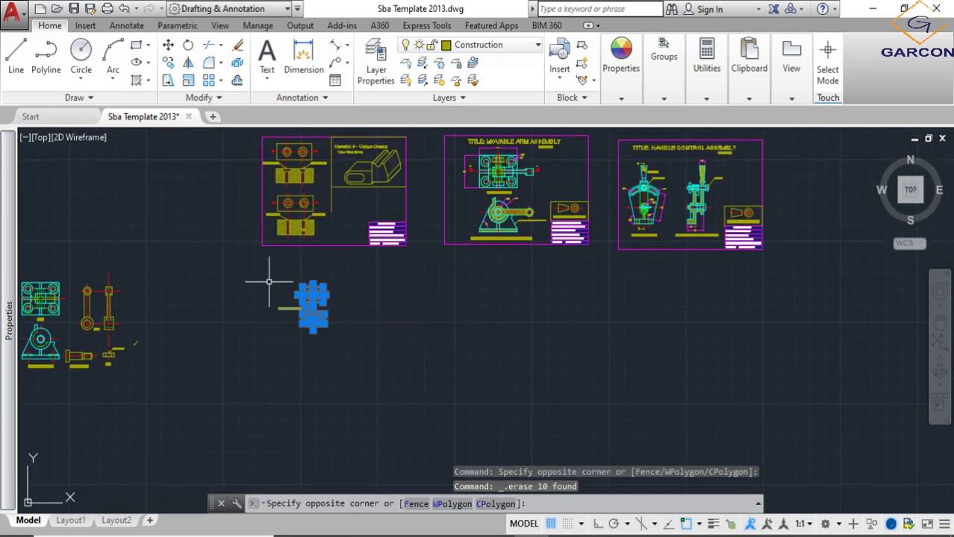
# - Move the internal screw thread view beside the Blind Tap section
pyautogui.click(269, 283)
pyautogui.click(168, 45)
pyautogui.click(321, 306)
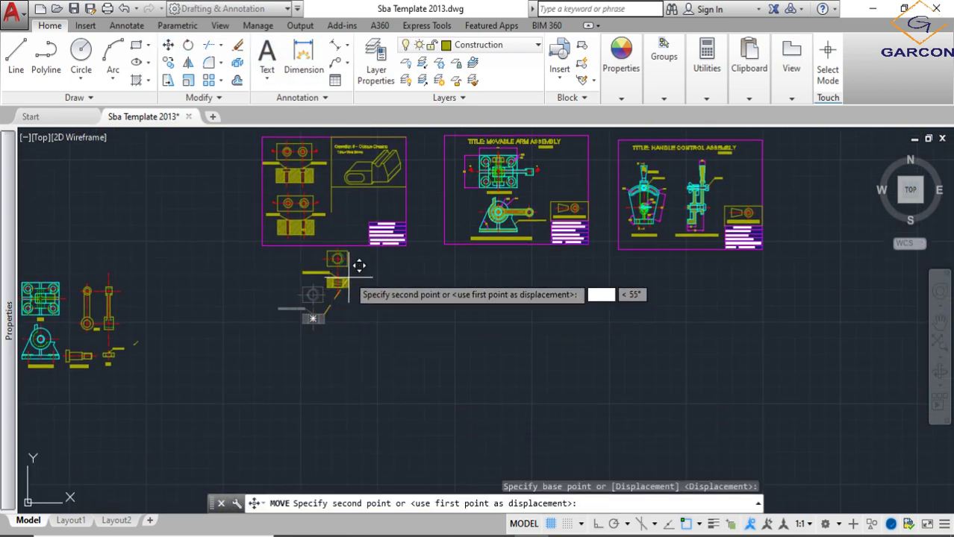
pyautogui.scroll(2, 360, 253)
pyautogui.scroll(2, 372, 217)
pyautogui.moveTo(372, 215); pyautogui.dragTo(381, 226, button='middle')
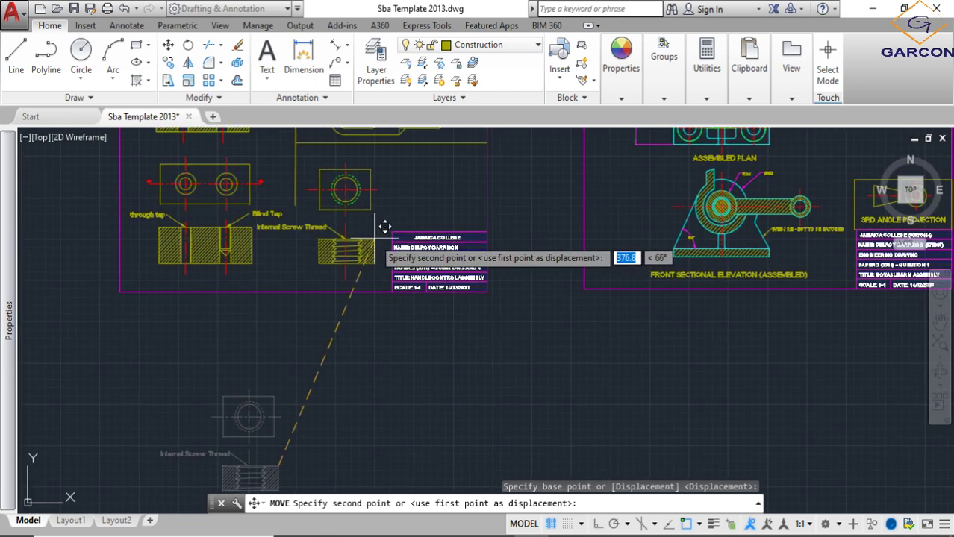
pyautogui.click(379, 234)
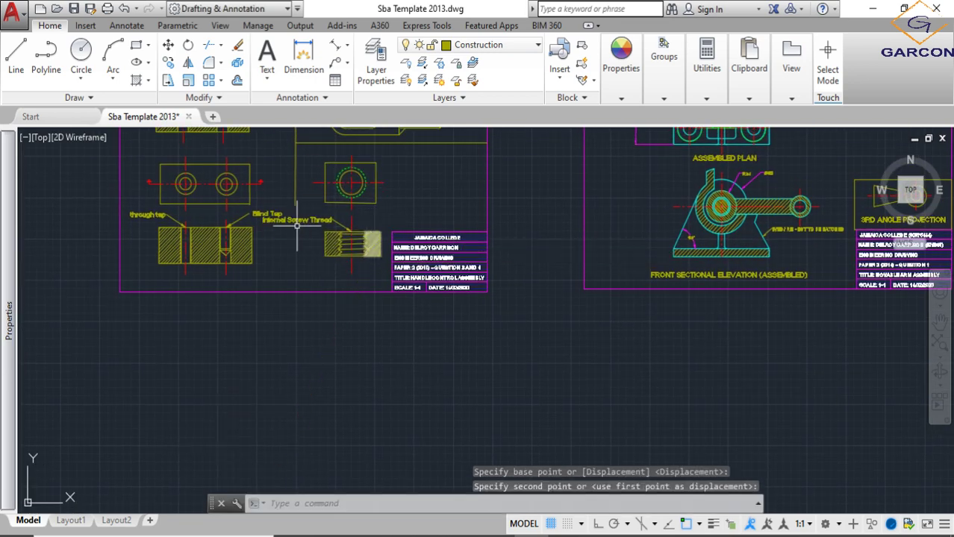
# - Shift the Internal Screw Thread label to the right using its leader grip
pyautogui.click(332, 216)
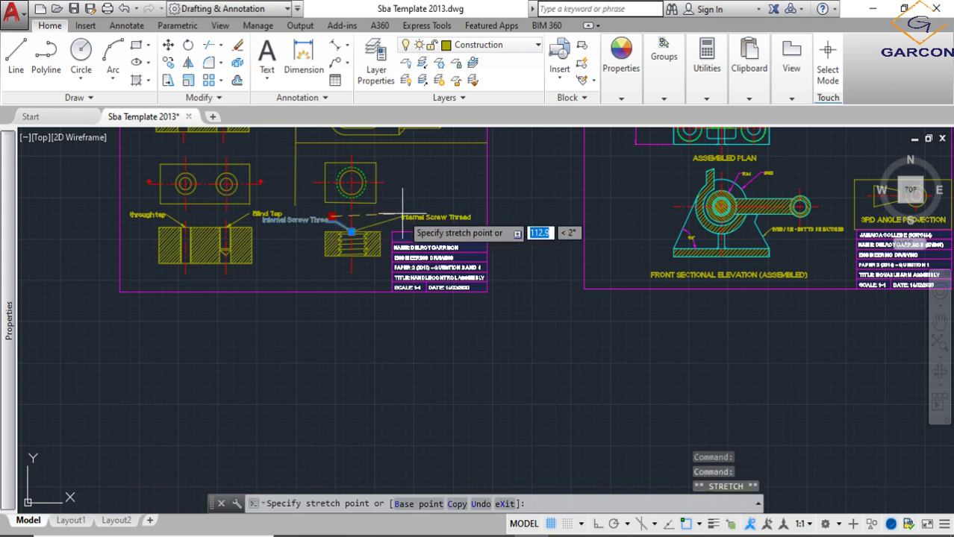
pyautogui.click(385, 213)
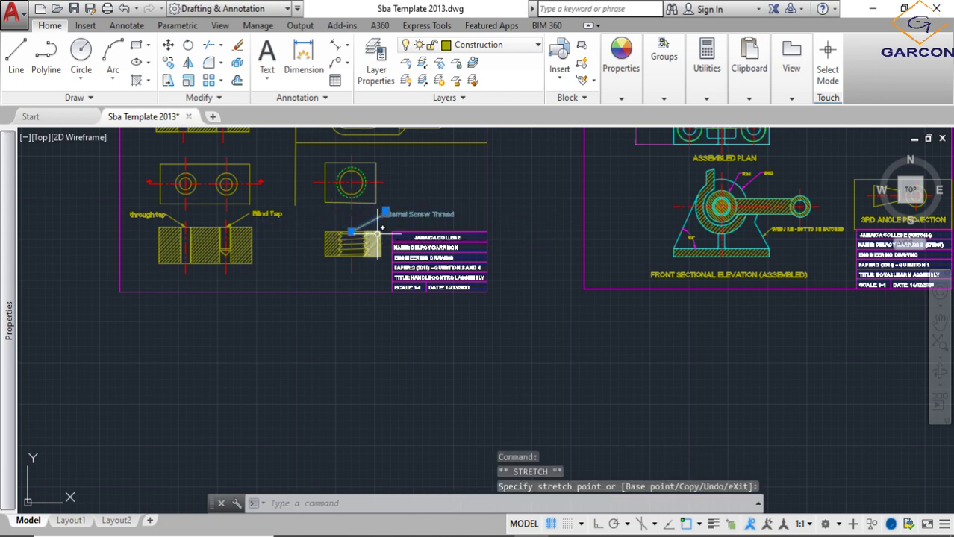
pyautogui.press('Escape')
pyautogui.press('Escape')
pyautogui.scroll(-2, 487, 211)
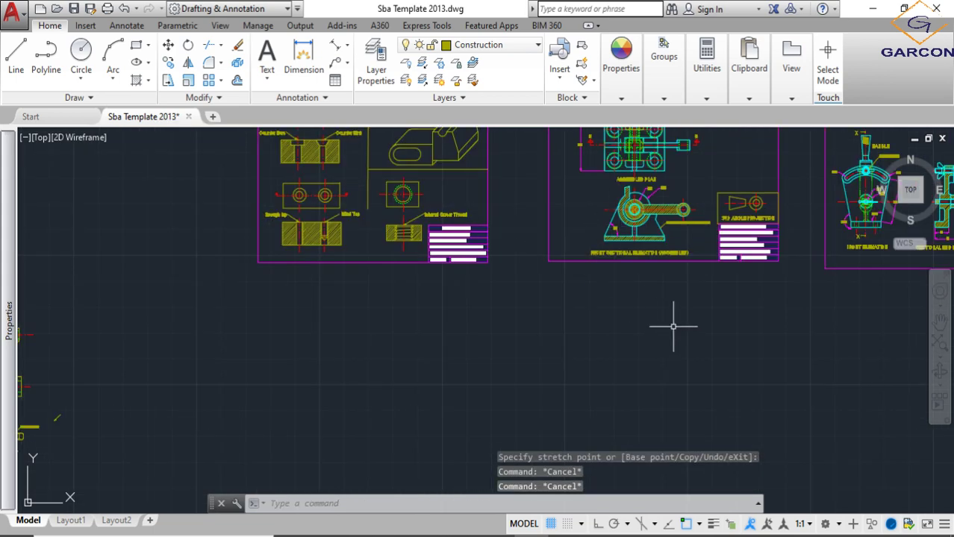
pyautogui.moveTo(673, 326); pyautogui.dragTo(546, 346, button='middle')
pyautogui.scroll(2, 327, 229)
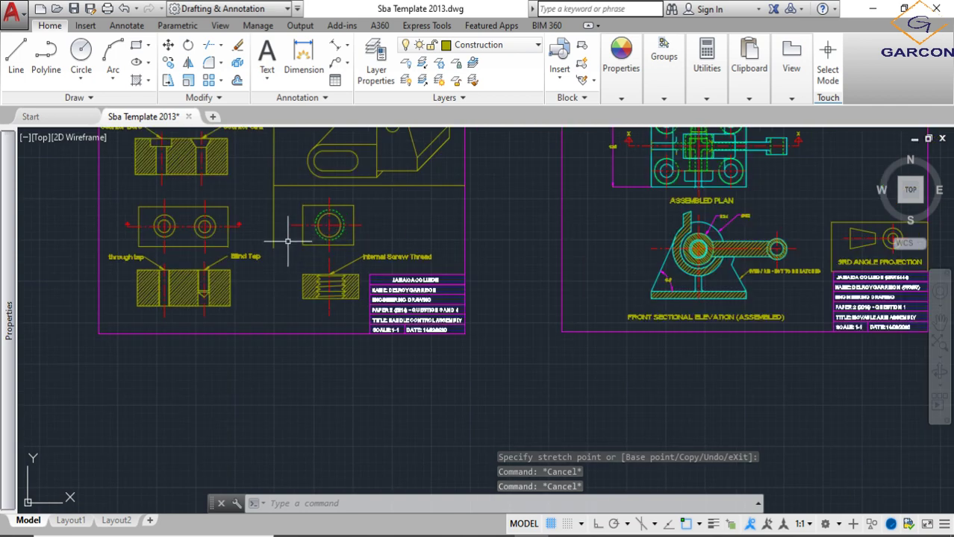
pyautogui.click(273, 248)
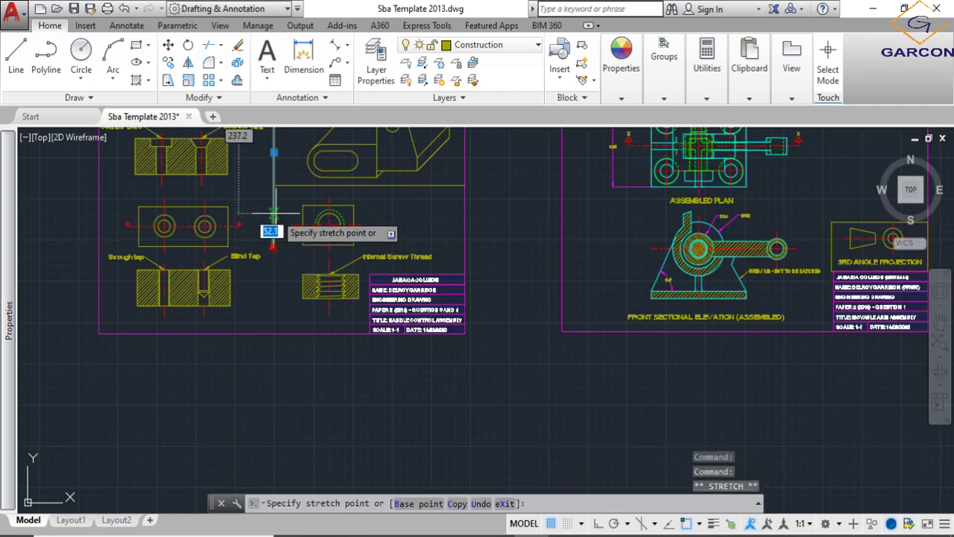
pyautogui.press('Escape')
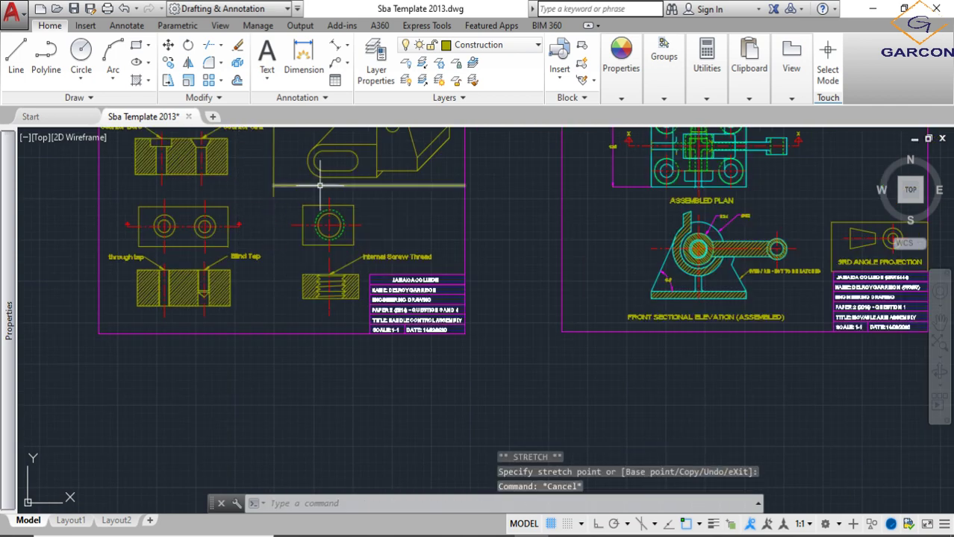
# - Move the thread's top view down to sit just above its sectioned view
pyautogui.write('M')
pyautogui.press('Return')
pyautogui.scroll(2, 291, 201)
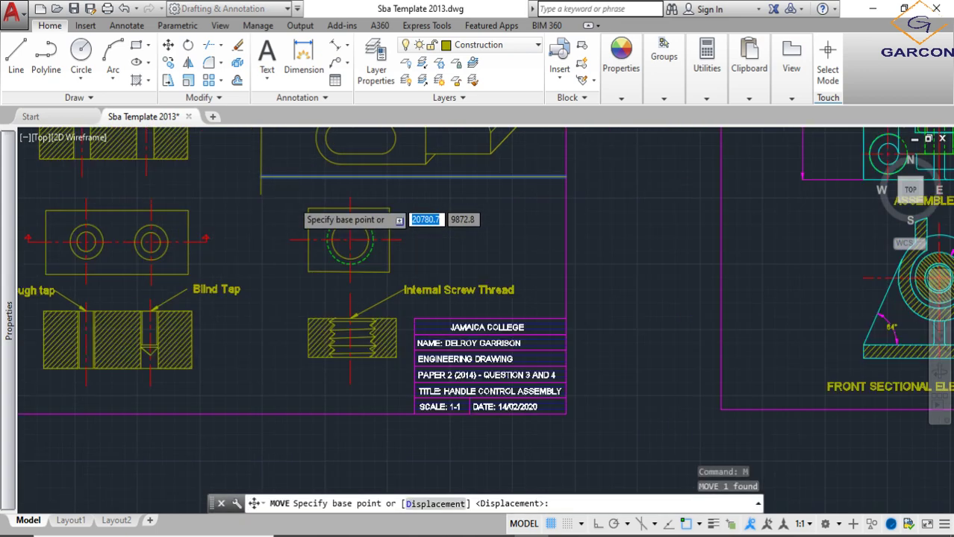
pyautogui.scroll(2, 292, 201)
pyautogui.click(240, 163)
pyautogui.click(240, 192)
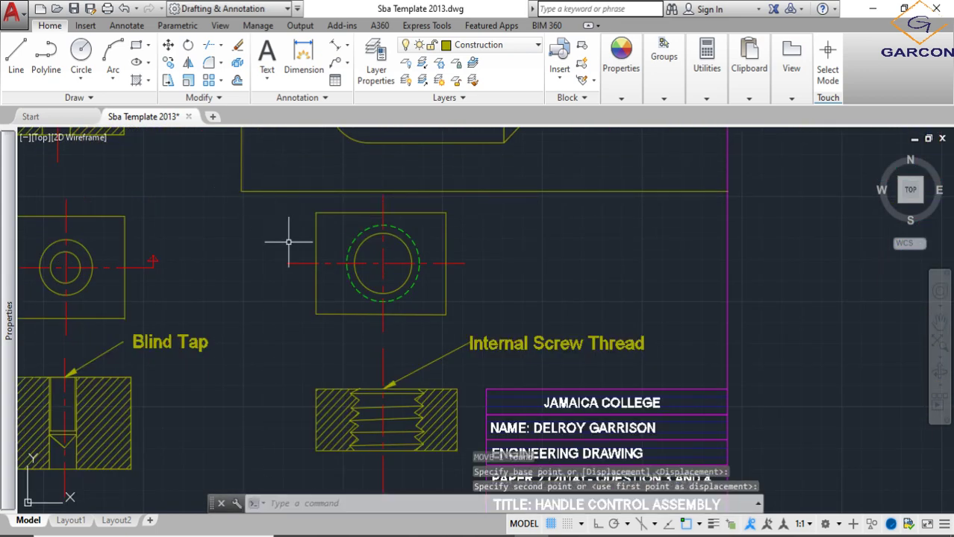
pyautogui.scroll(-3, 288, 241)
pyautogui.scroll(-2, 436, 251)
pyautogui.scroll(-2, 417, 337)
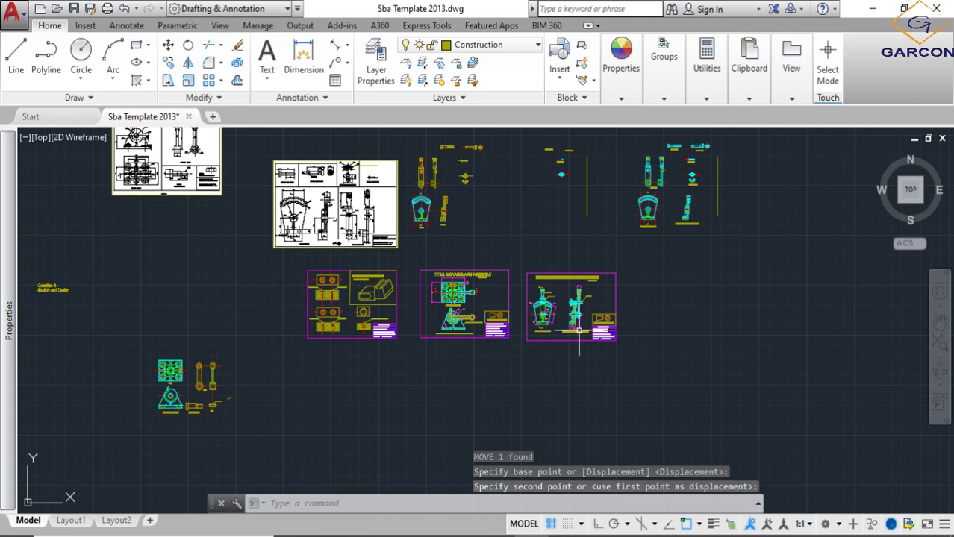
pyautogui.scroll(-2, 601, 343)
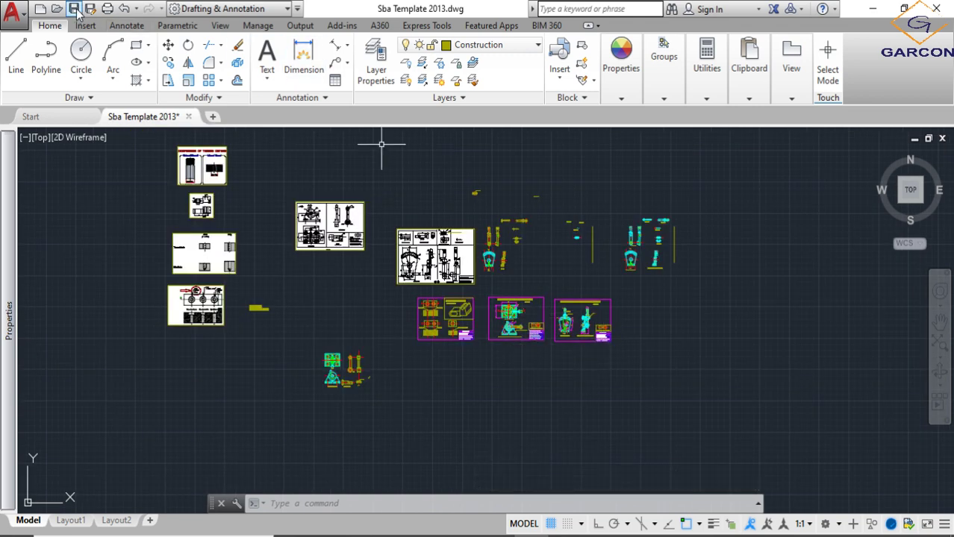
# - Choose DWG To PDF output on ISO A2 (594 x 420 mm) paper, centred
pyautogui.click(107, 8)
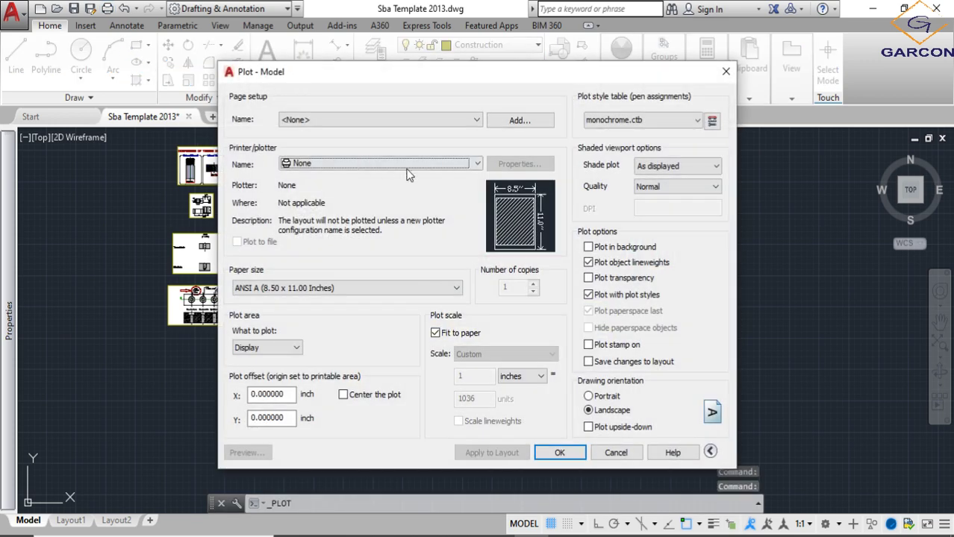
pyautogui.click(477, 163)
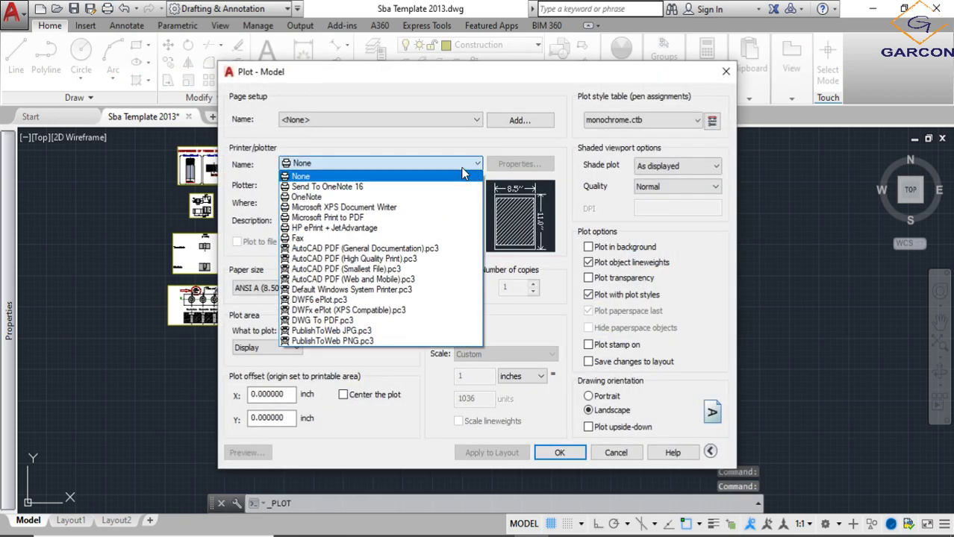
pyautogui.click(326, 322)
pyautogui.click(353, 289)
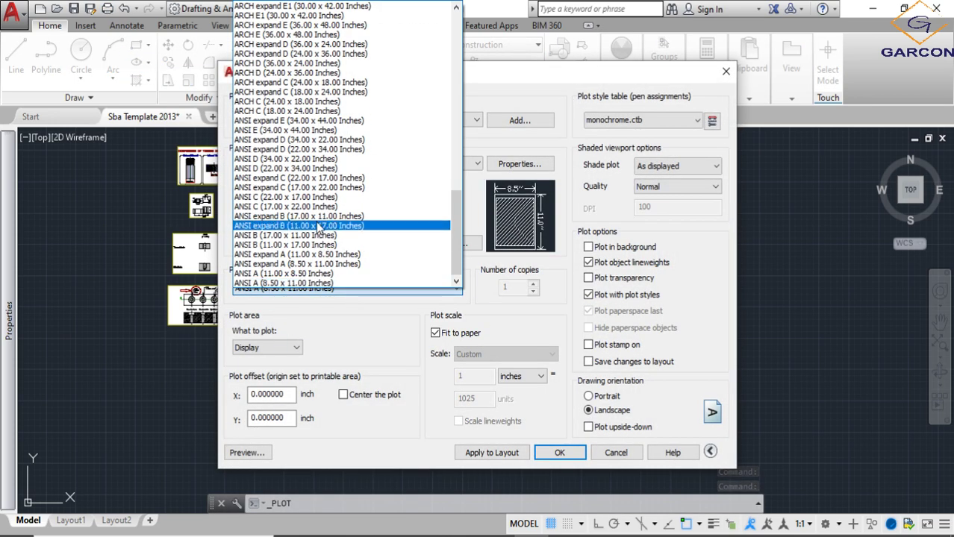
pyautogui.scroll(3, 299, 129)
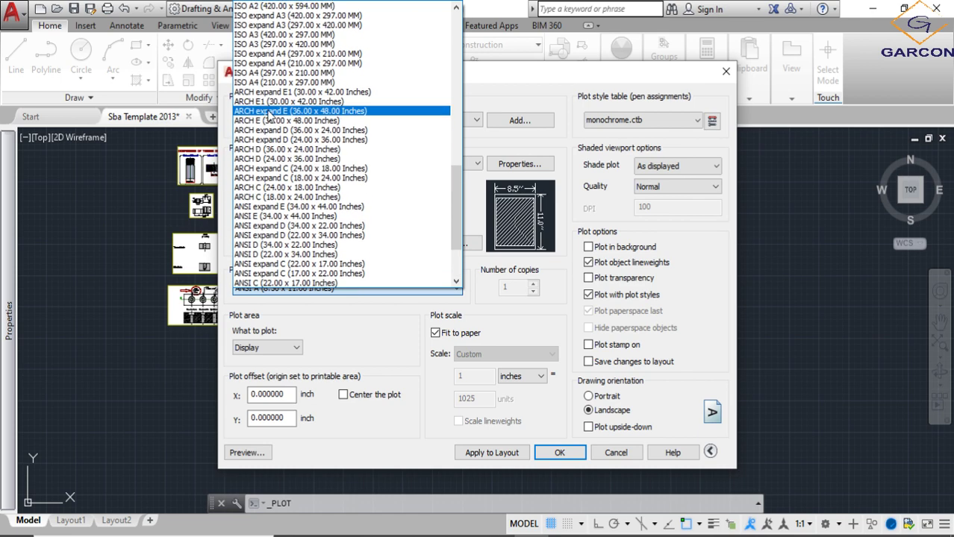
pyautogui.scroll(1, 266, 39)
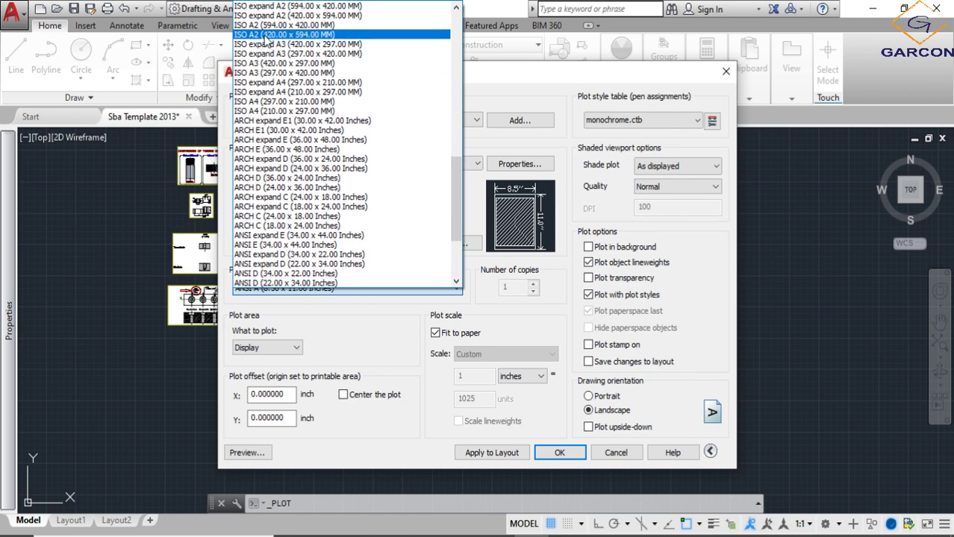
pyautogui.click(265, 26)
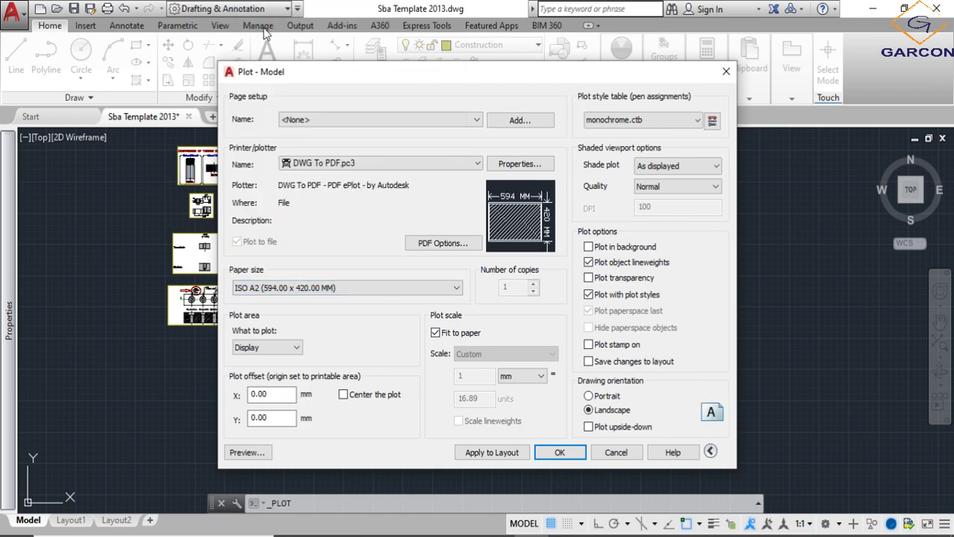
pyautogui.click(343, 396)
# - Set the plot area to a window picked around the tool block sheet
pyautogui.click(296, 348)
pyautogui.click(251, 390)
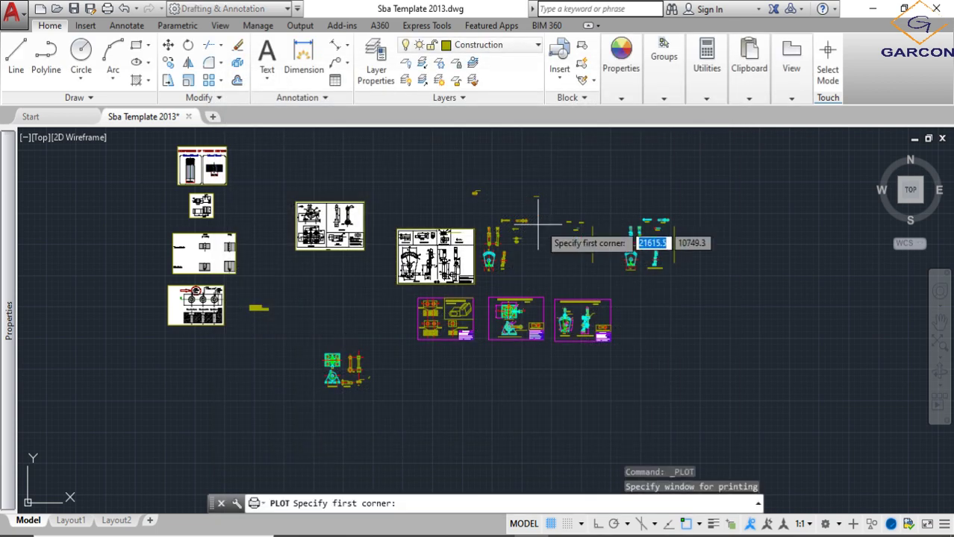
pyautogui.scroll(4, 429, 318)
pyautogui.click(396, 265)
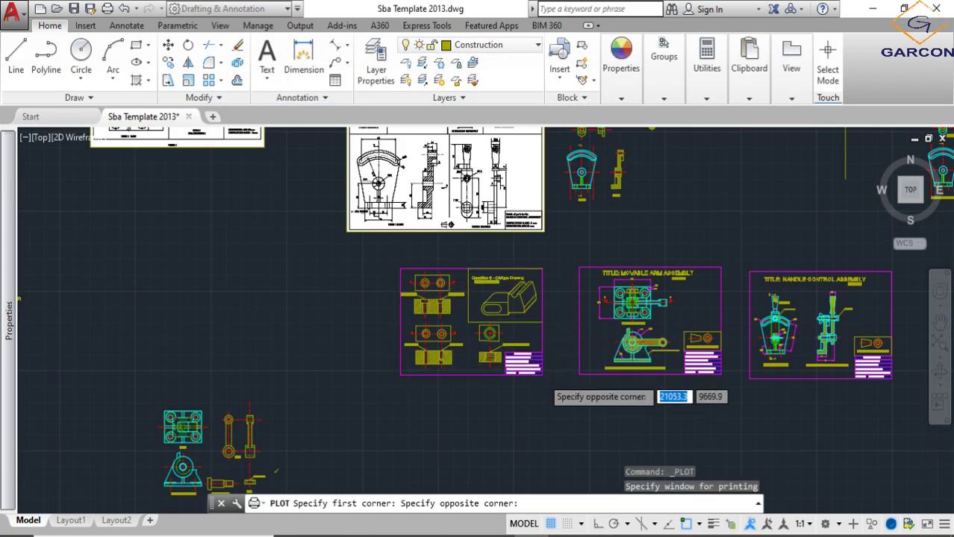
pyautogui.scroll(5, 542, 382)
pyautogui.click(535, 375)
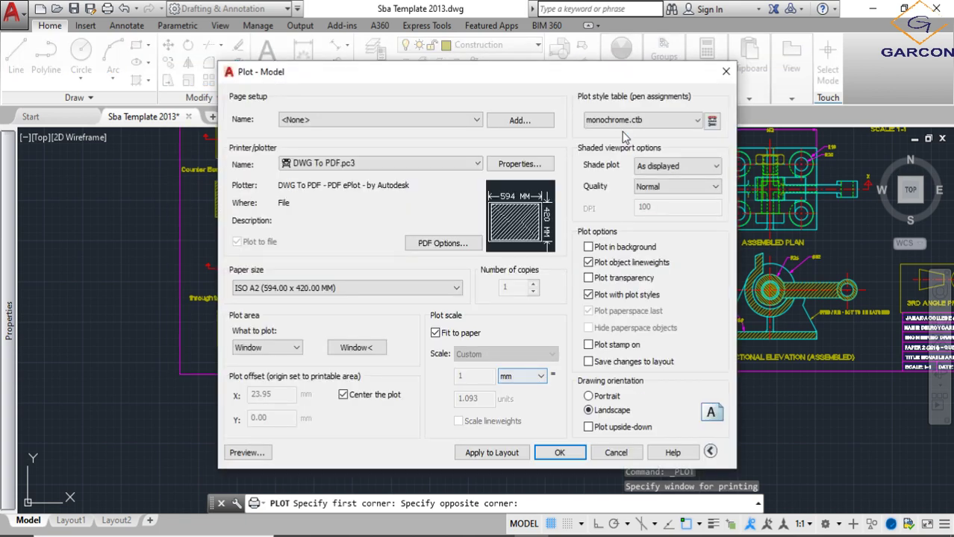
pyautogui.click(244, 453)
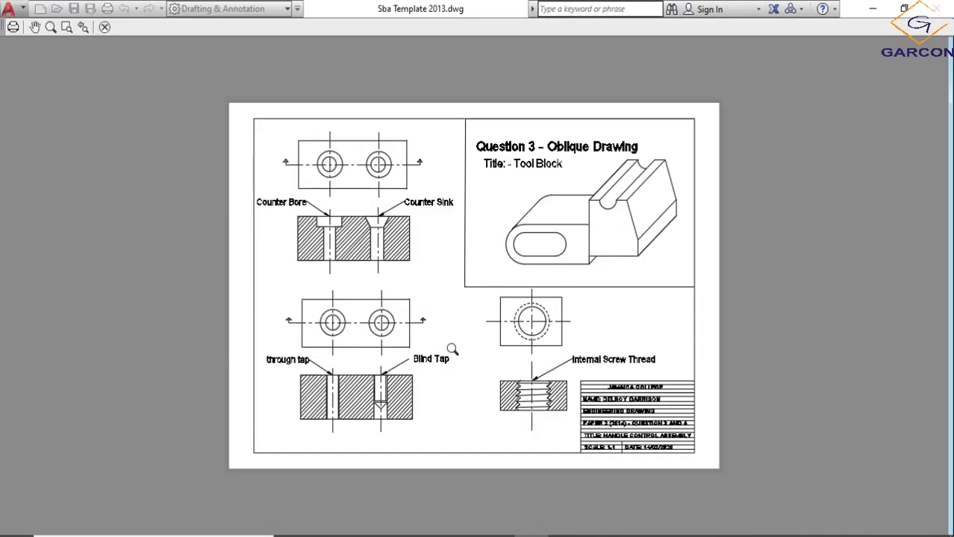
pyautogui.scroll(3, 452, 350)
pyautogui.scroll(-3, 455, 343)
pyautogui.scroll(4, 452, 337)
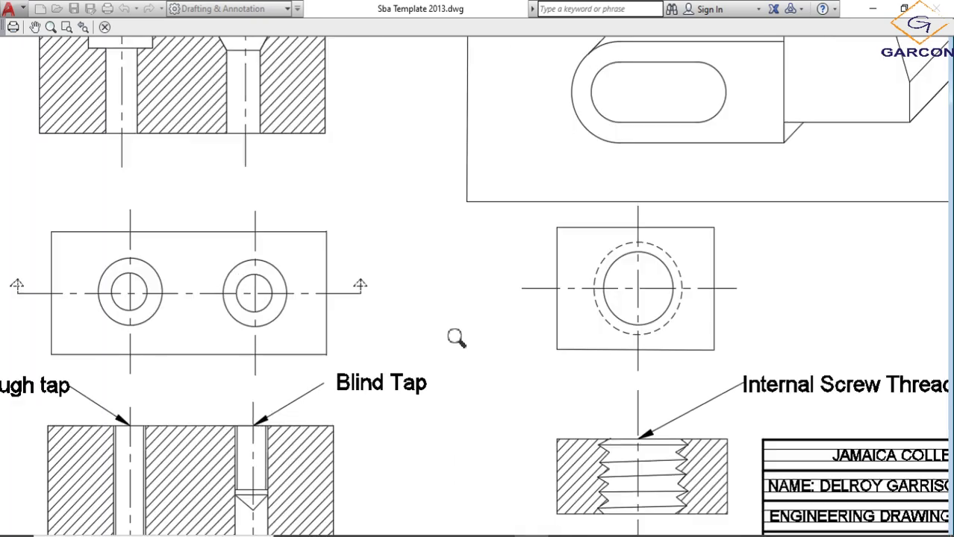
pyautogui.scroll(-2, 455, 335)
pyautogui.scroll(1, 667, 310)
pyautogui.scroll(-4, 607, 296)
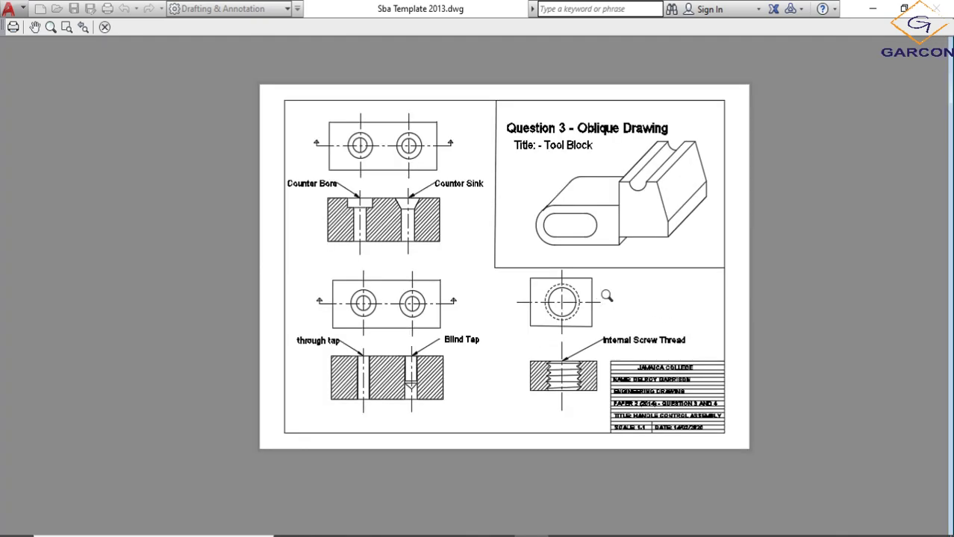
pyautogui.scroll(2, 461, 204)
pyautogui.scroll(-2, 467, 216)
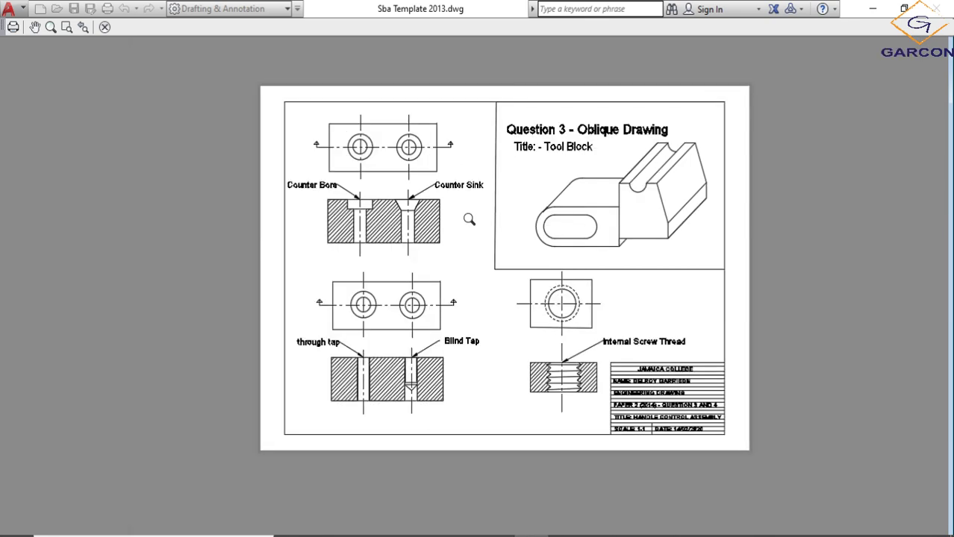
pyautogui.press('Escape')
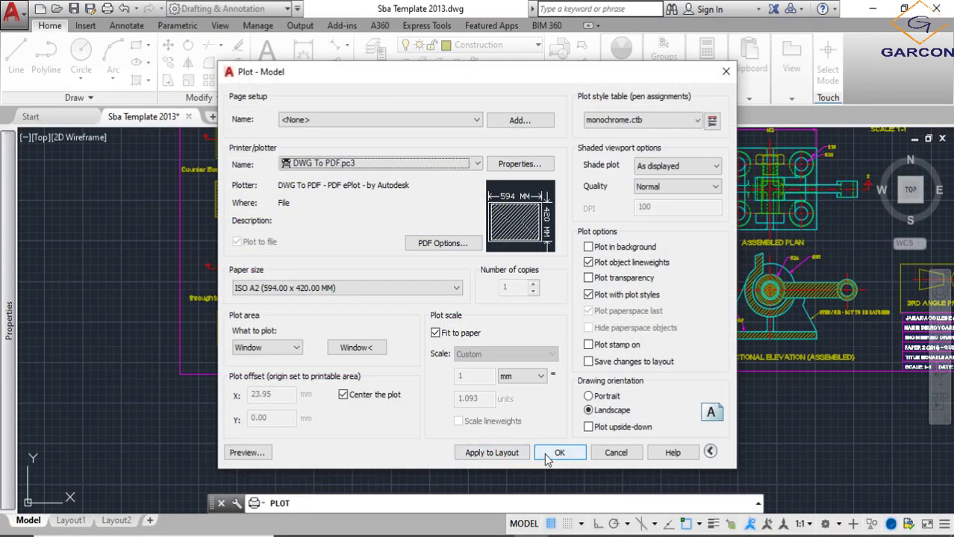
# - Confirm the plot settings and go to Desktop > Jamaica College > 11 Grade > CXC PRACTICE QUESTIONS
pyautogui.click(547, 453)
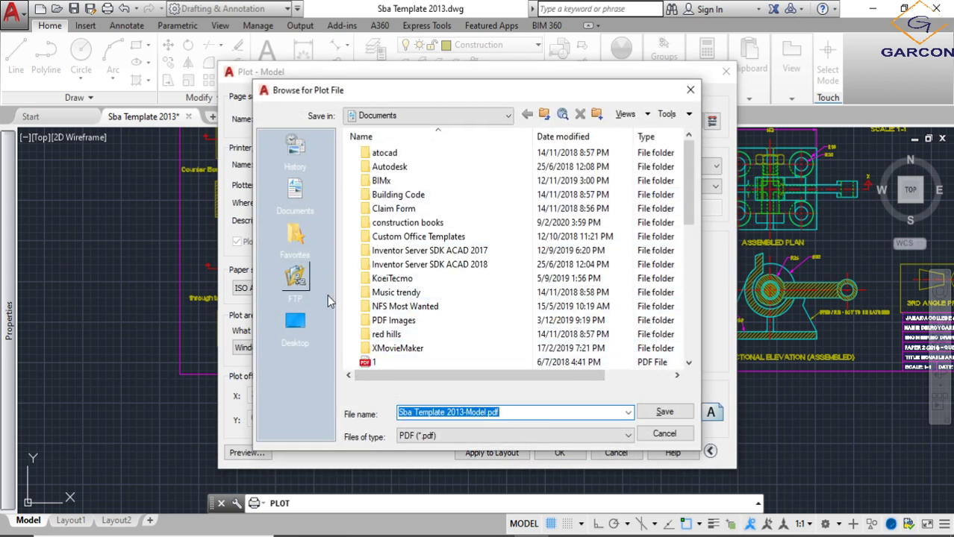
pyautogui.click(296, 322)
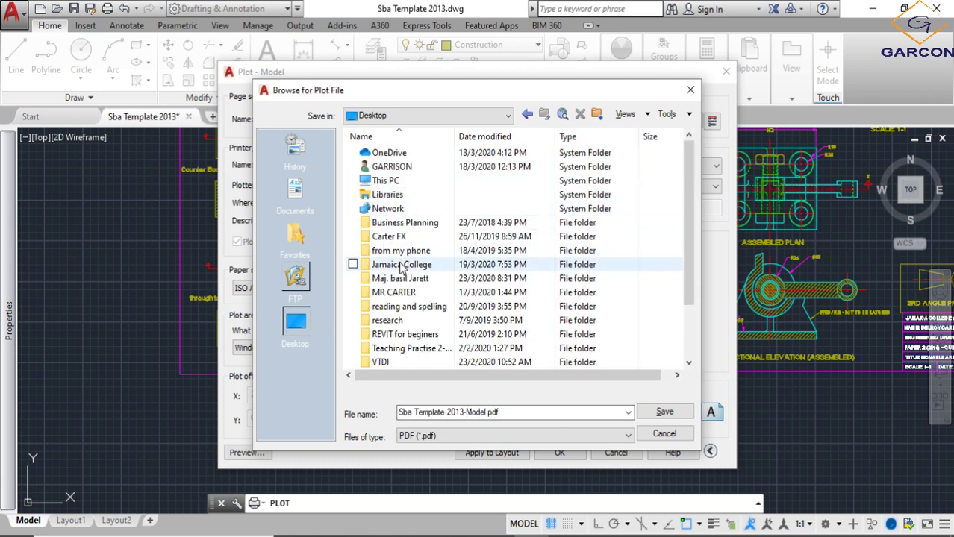
pyautogui.doubleClick(401, 264)
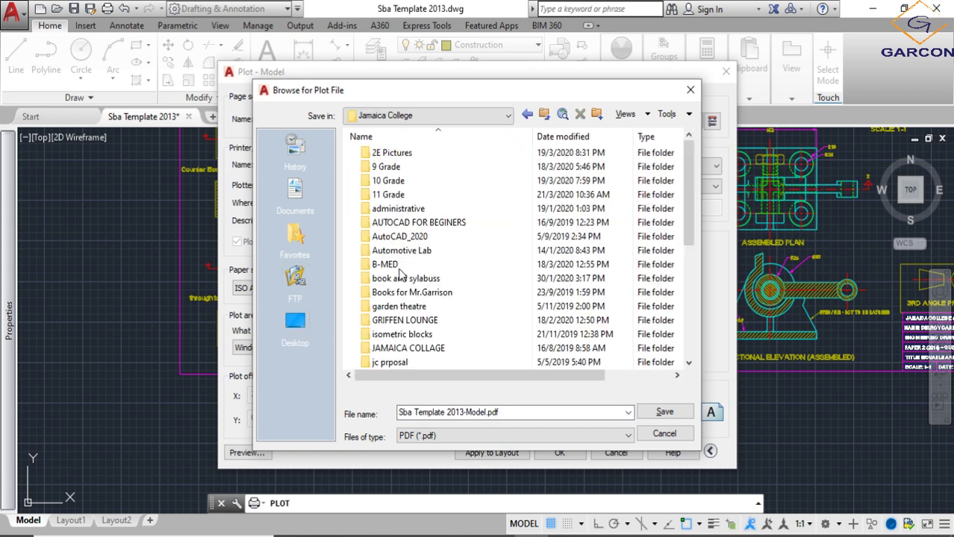
pyautogui.doubleClick(401, 195)
pyautogui.doubleClick(415, 167)
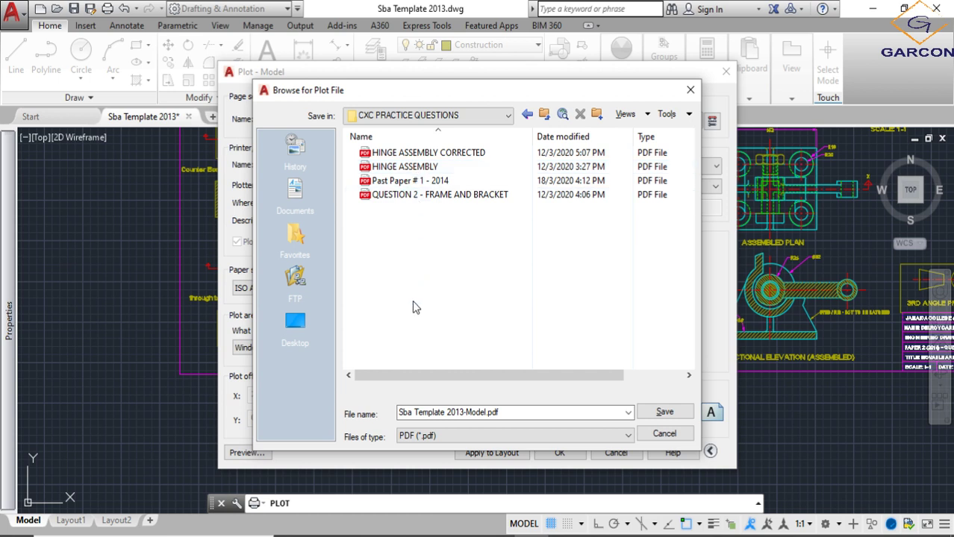
# - Replace the default PDF file name with 'QUESTION 3'
pyautogui.click(463, 413)
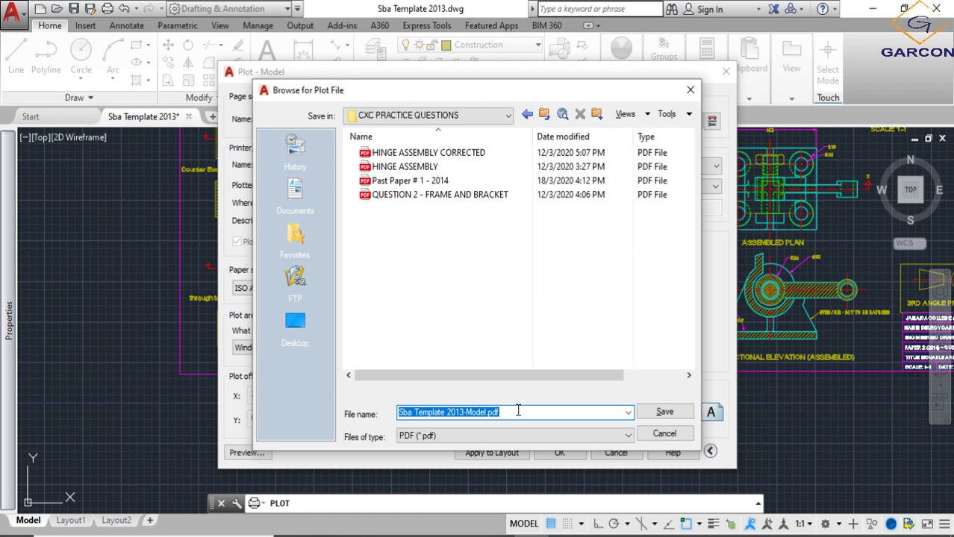
pyautogui.write('QU')
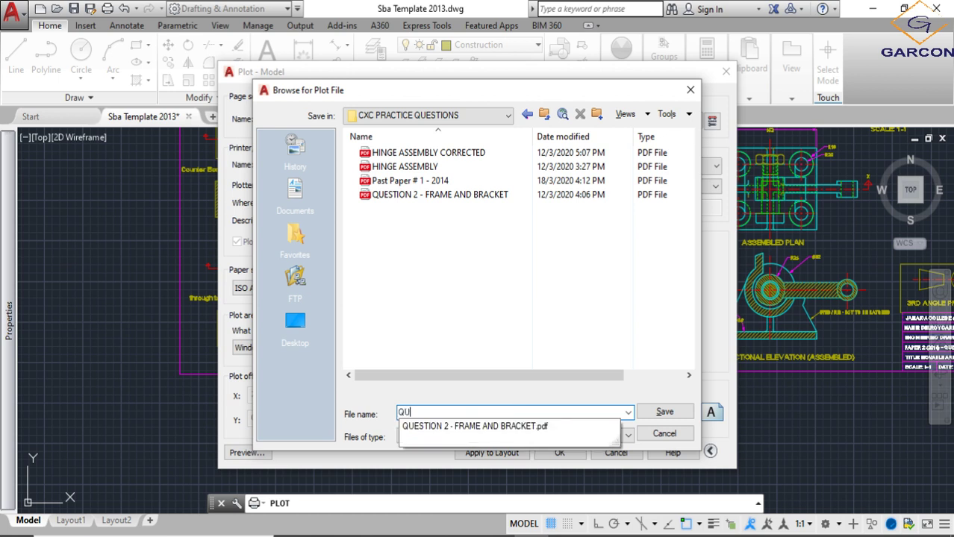
pyautogui.write('EATION')
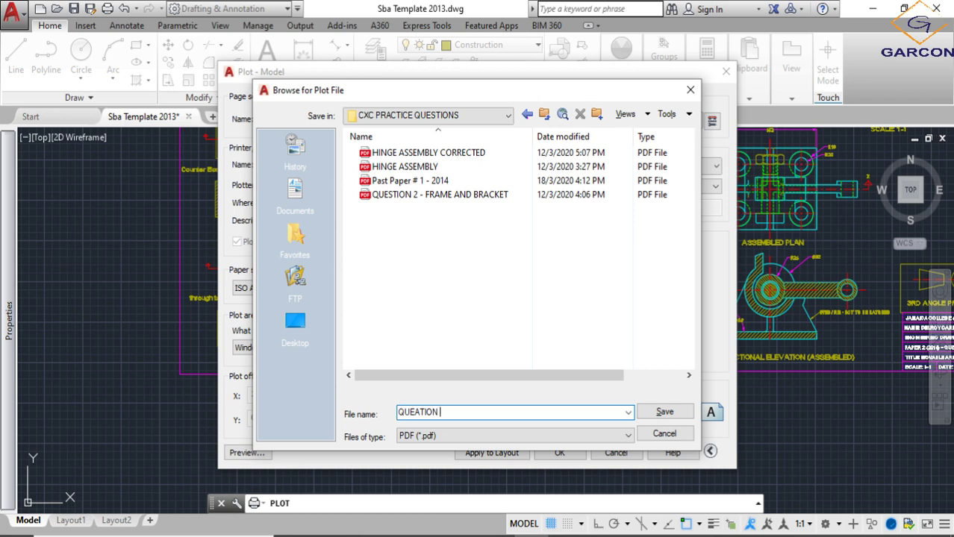
pyautogui.press('BackSpace')
pyautogui.write('S')
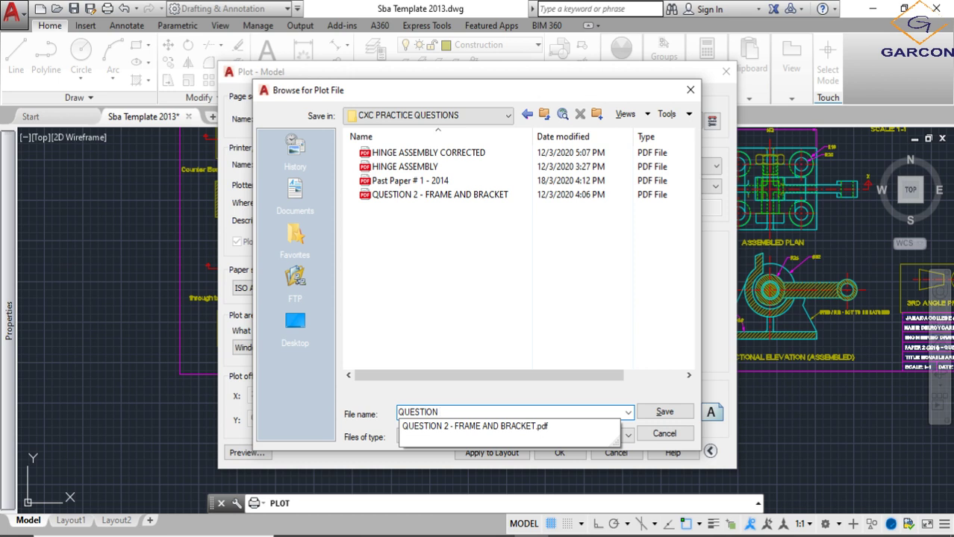
pyautogui.write('3 & 4 PAPER2 - 2014')
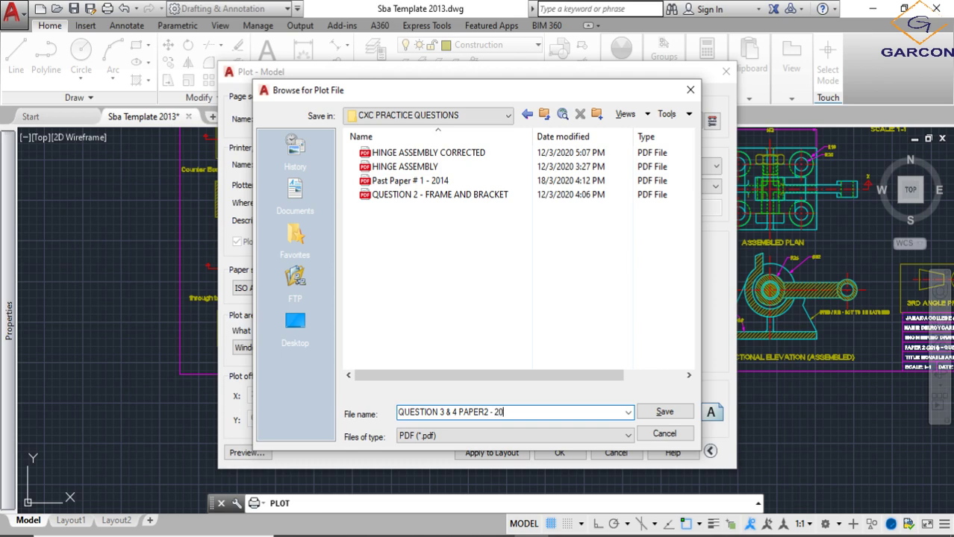
# - Save the plot as 'QUESTION 3 & 4 PAPER2 - 2014.pdf', then zoom out to show all three assembly sheets
pyautogui.click(661, 413)
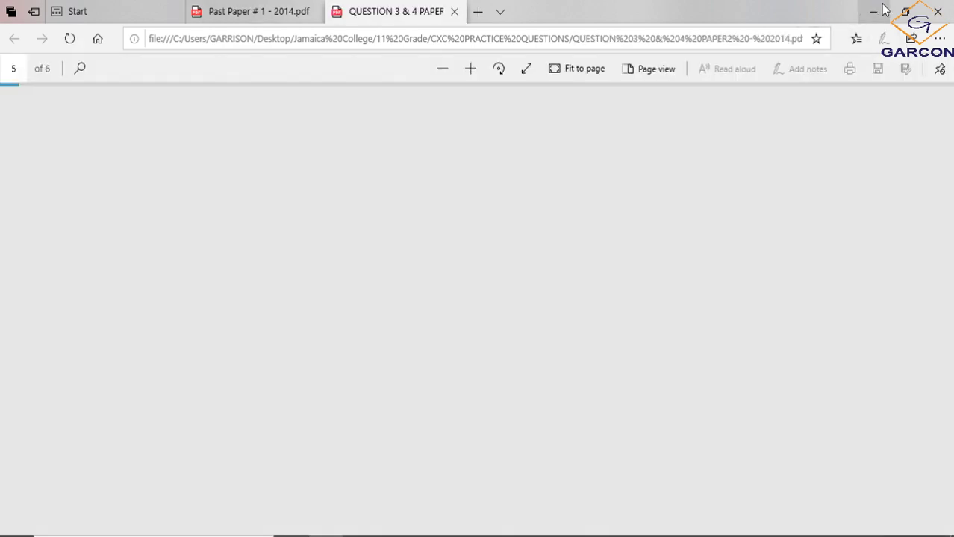
pyautogui.click(882, 9)
pyautogui.scroll(-3, 515, 351)
pyautogui.moveTo(532, 373); pyautogui.dragTo(321, 355, button='middle')
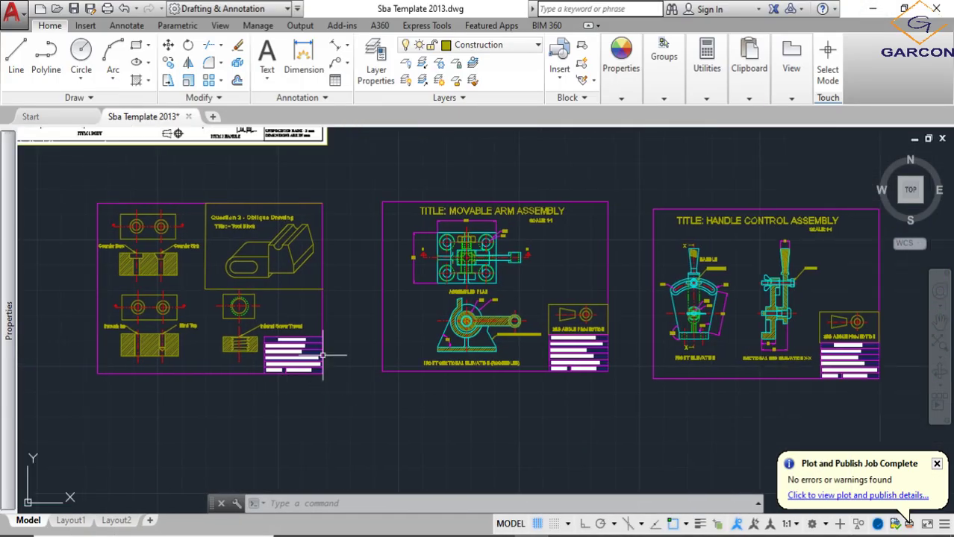
# - Start a new plot to DWG To PDF.pc3, centred on the paper, with Window as the plot area
pyautogui.click(107, 8)
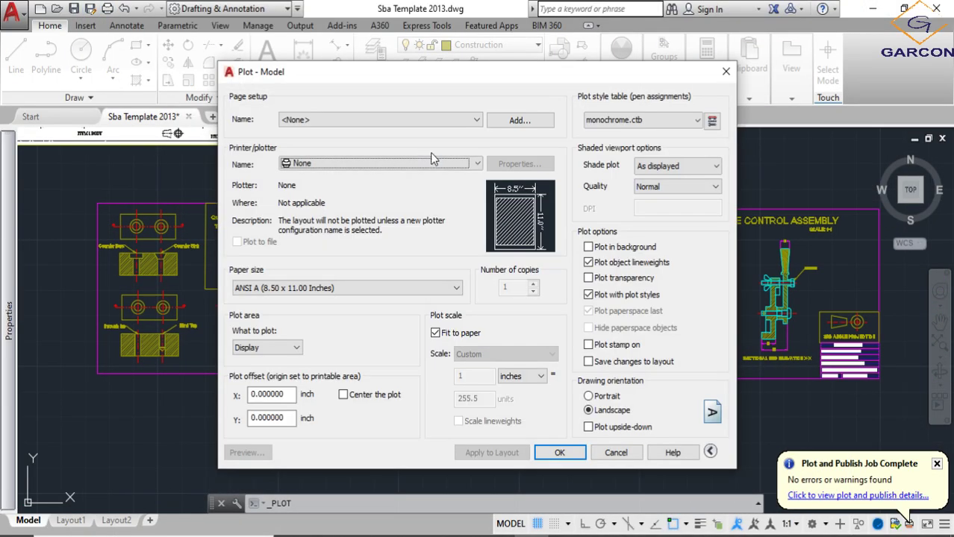
pyautogui.click(472, 162)
pyautogui.click(365, 320)
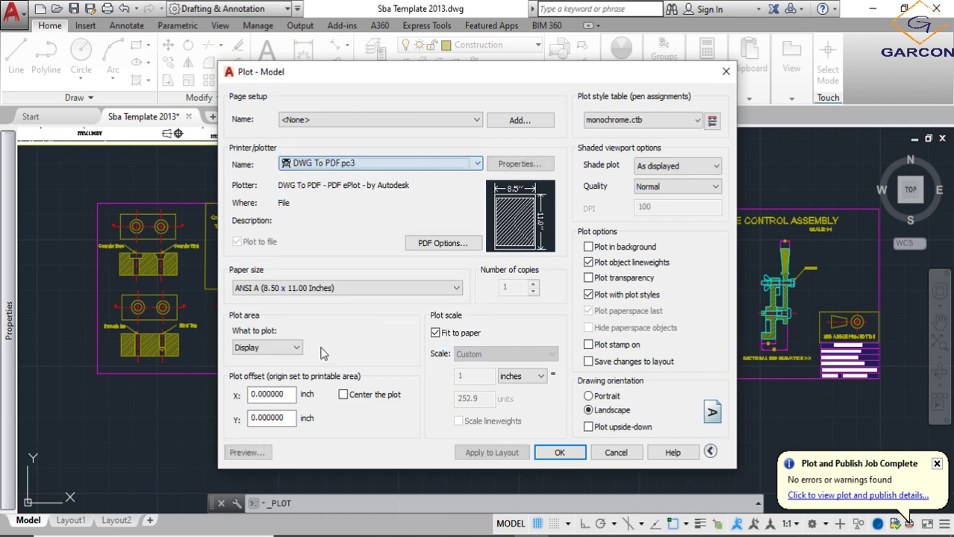
pyautogui.click(343, 394)
pyautogui.click(297, 347)
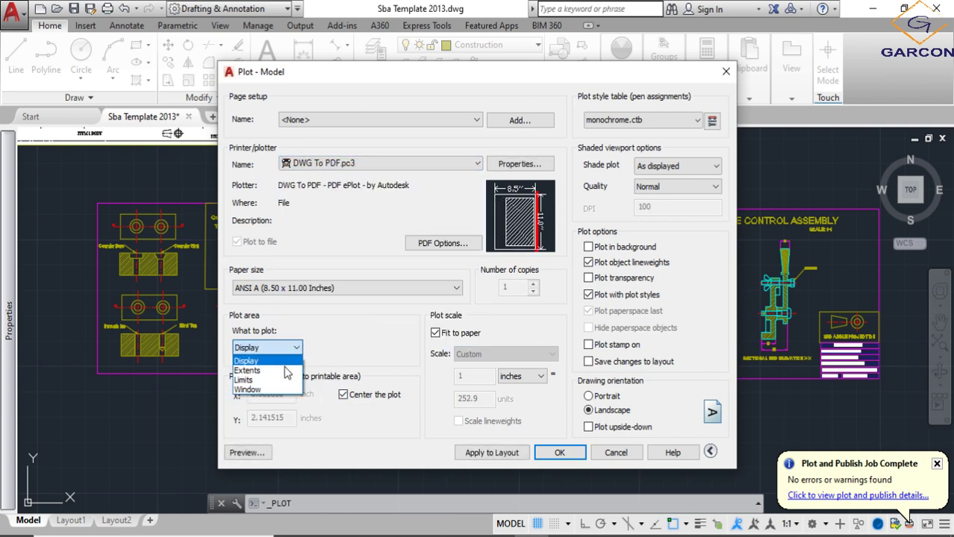
pyautogui.click(254, 390)
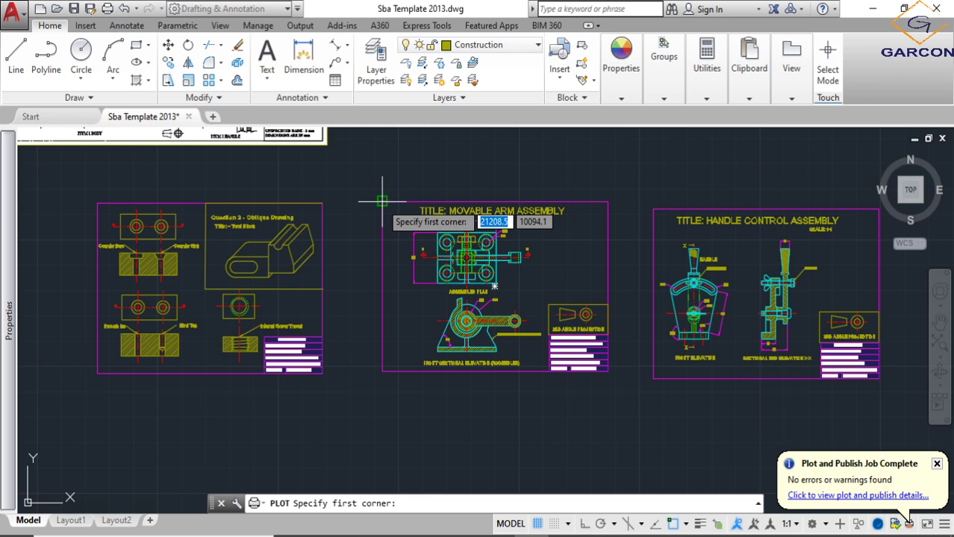
# - Window the Movable Arm Assembly frame and choose ISO A2 paper
pyautogui.click(381, 201)
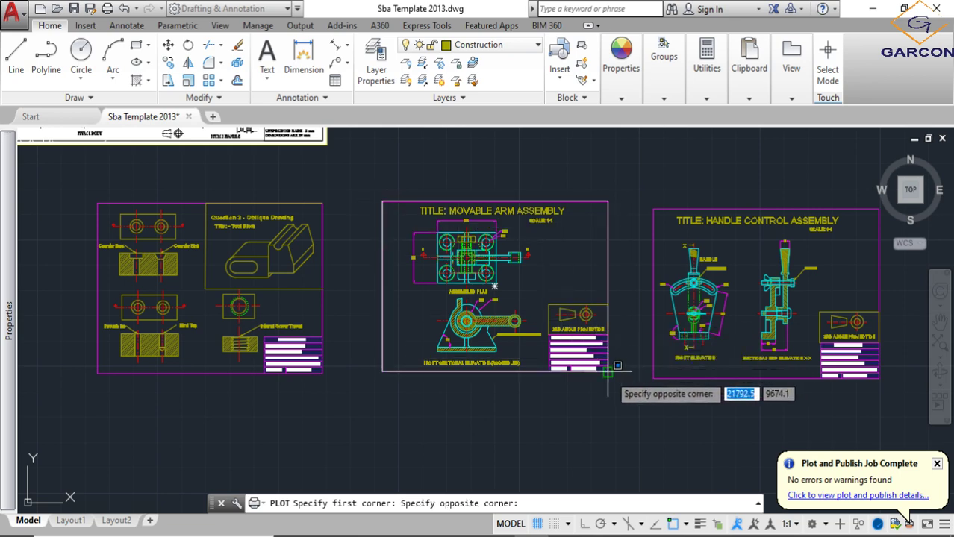
pyautogui.click(607, 371)
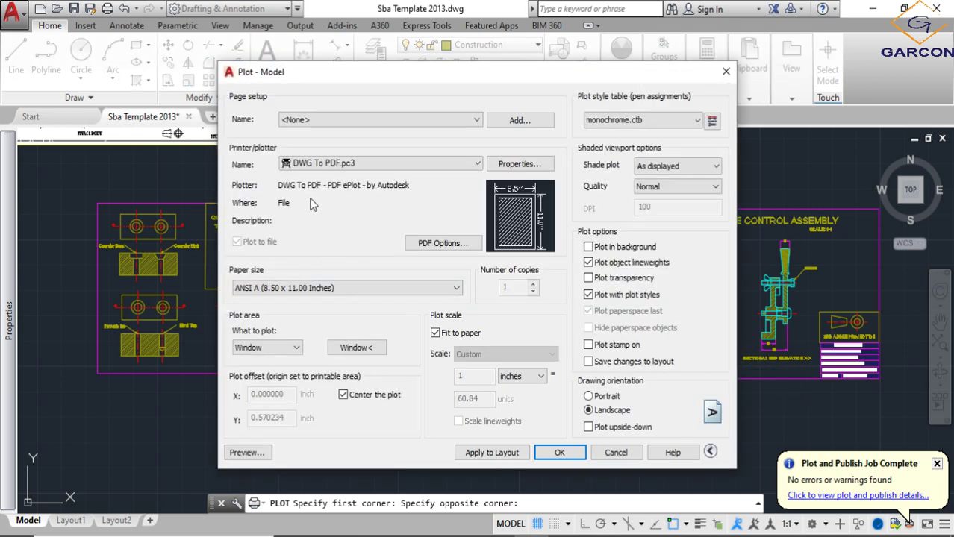
pyautogui.click(372, 289)
pyautogui.scroll(2, 246, 74)
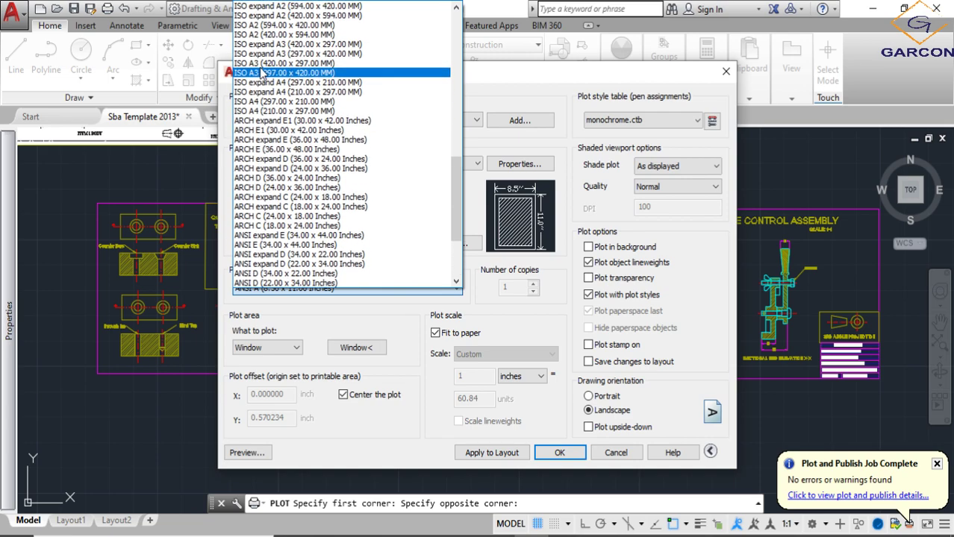
pyautogui.click(269, 25)
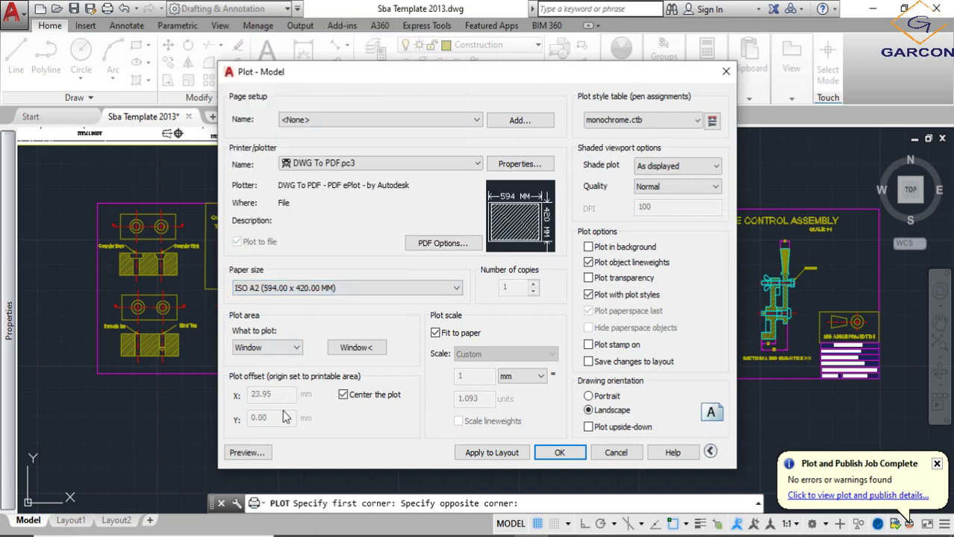
pyautogui.click(247, 453)
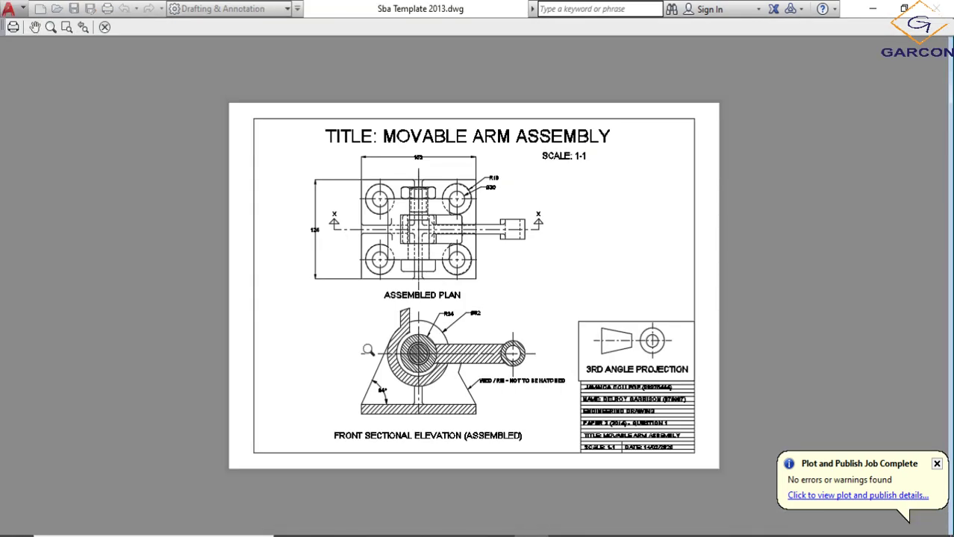
pyautogui.scroll(2, 411, 321)
pyautogui.scroll(2, 411, 321)
pyautogui.scroll(1, 410, 320)
pyautogui.scroll(-3, 434, 282)
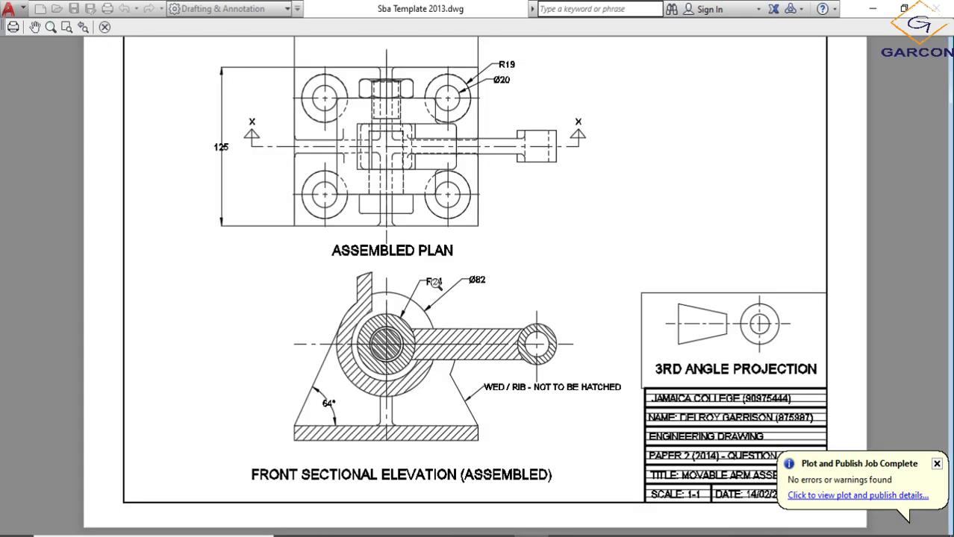
pyautogui.scroll(3, 451, 97)
pyautogui.scroll(2, 369, 154)
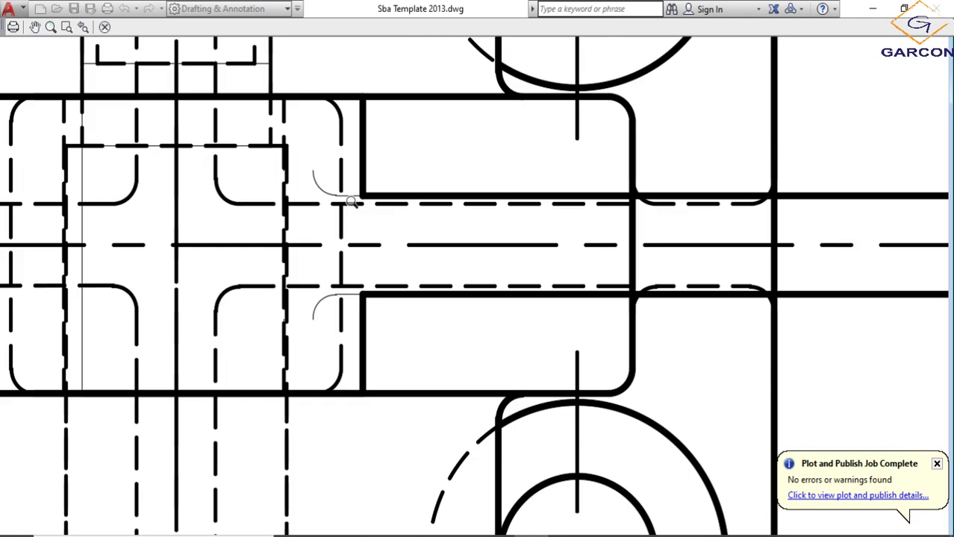
pyautogui.scroll(-2, 373, 172)
pyautogui.scroll(-2, 396, 216)
pyautogui.scroll(1, 414, 243)
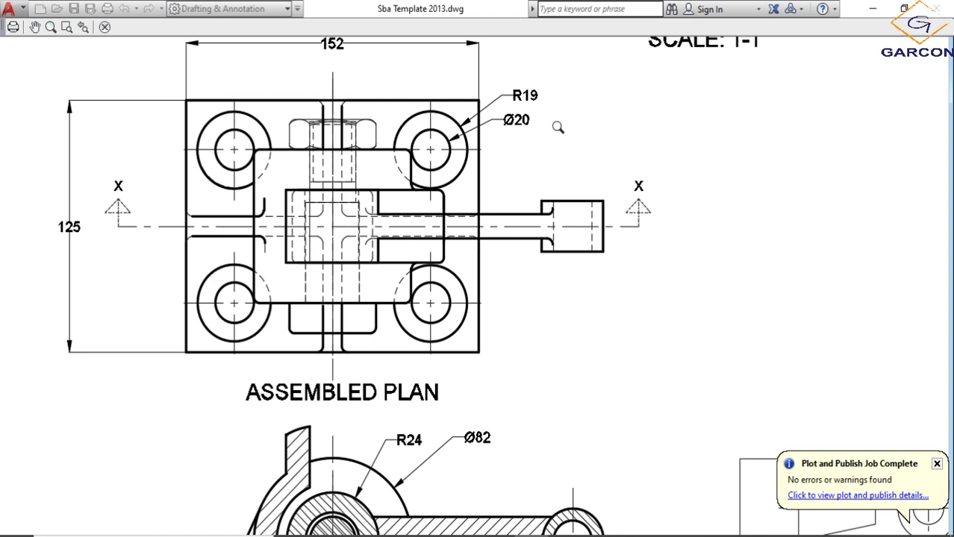
pyautogui.scroll(-1, 552, 215)
pyautogui.scroll(-1, 607, 260)
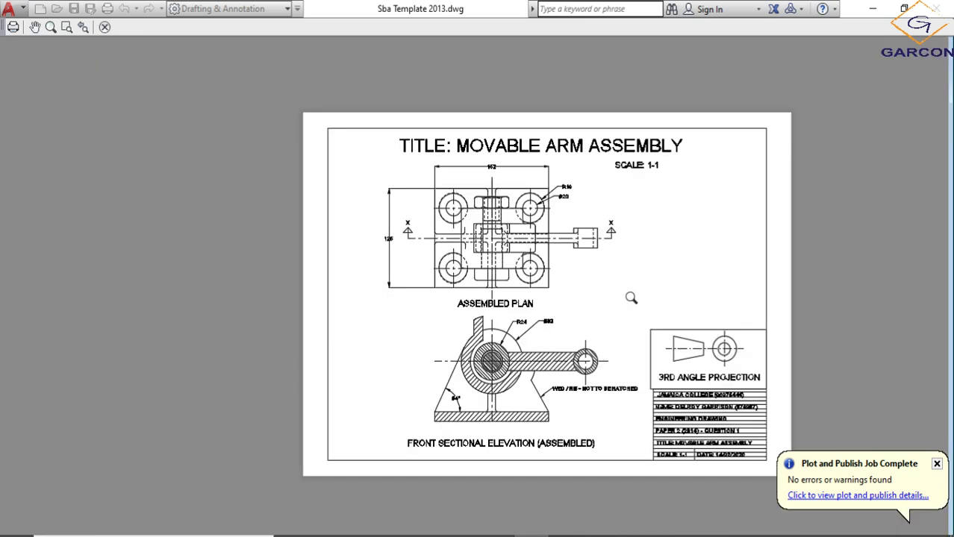
pyautogui.scroll(-1, 631, 299)
pyautogui.press('Escape')
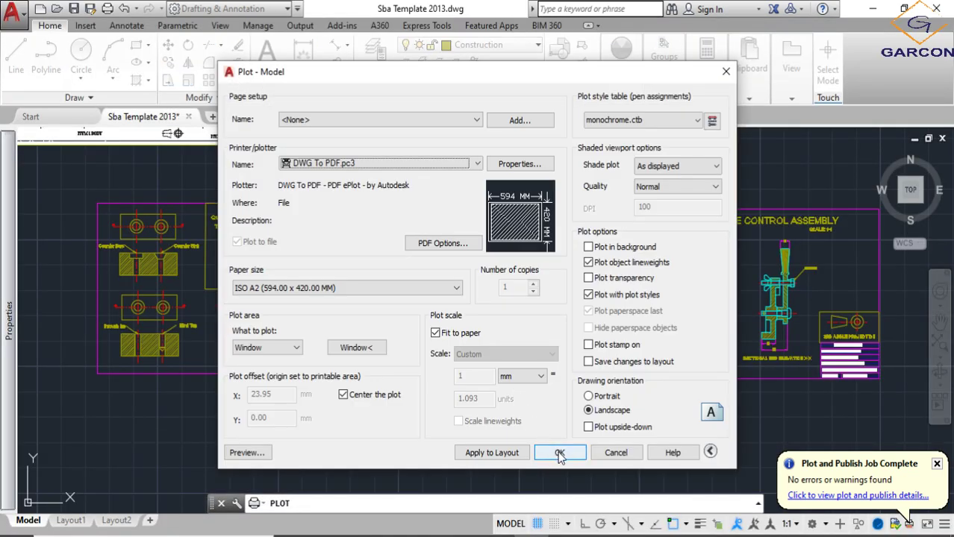
# - Accept the plot settings and save the PDF as 'QUESTION 1 PAPER 2 - 2014'
pyautogui.click(559, 453)
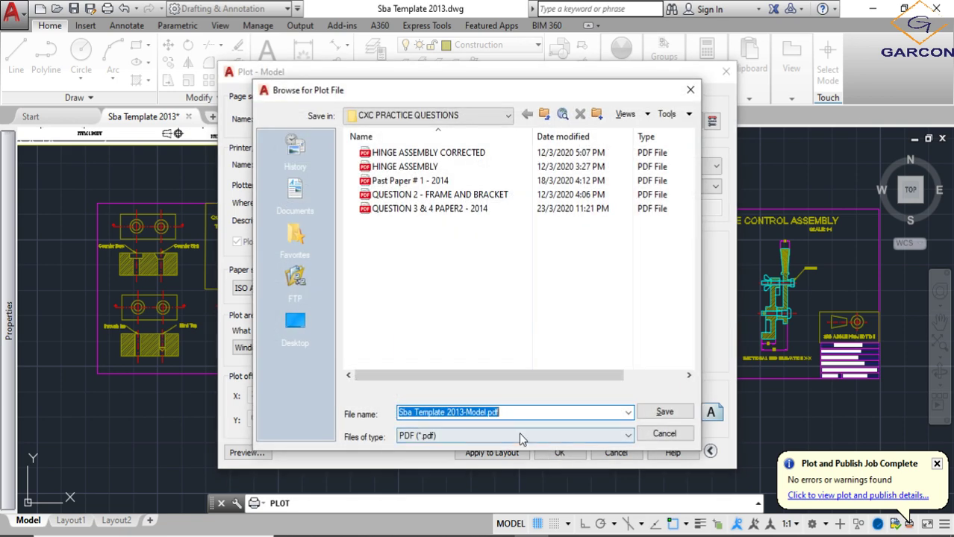
pyautogui.write('QUESTION ')
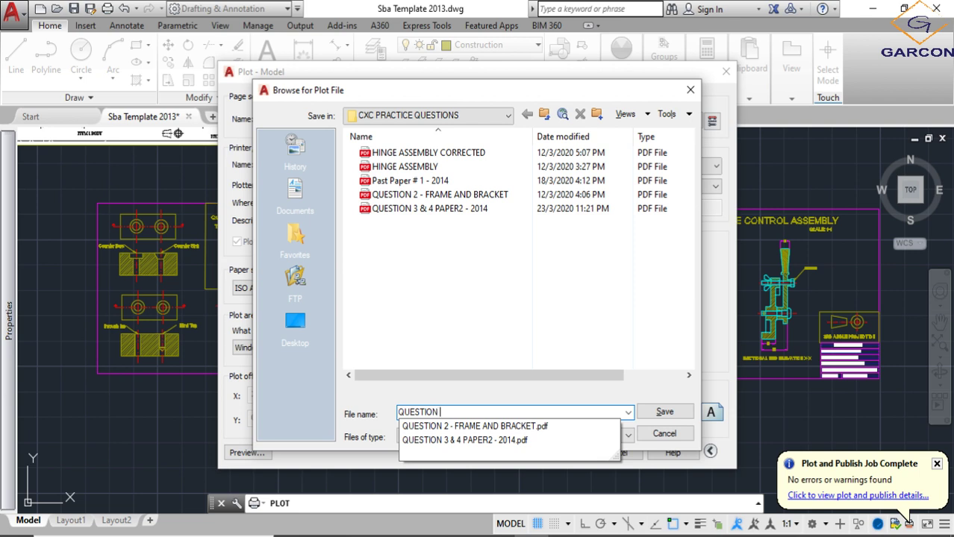
pyautogui.write('1')
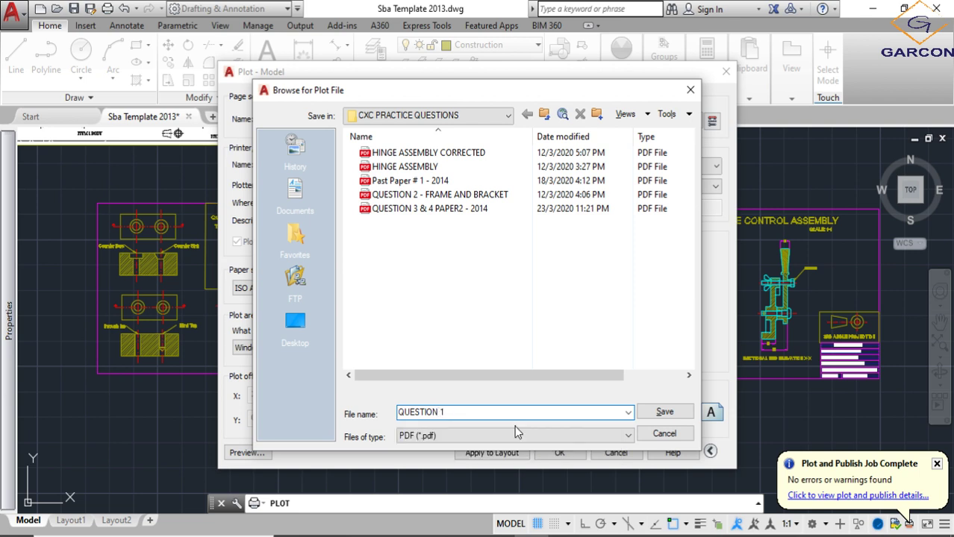
pyautogui.write(' PAPER 2 - 2014')
pyautogui.click(664, 412)
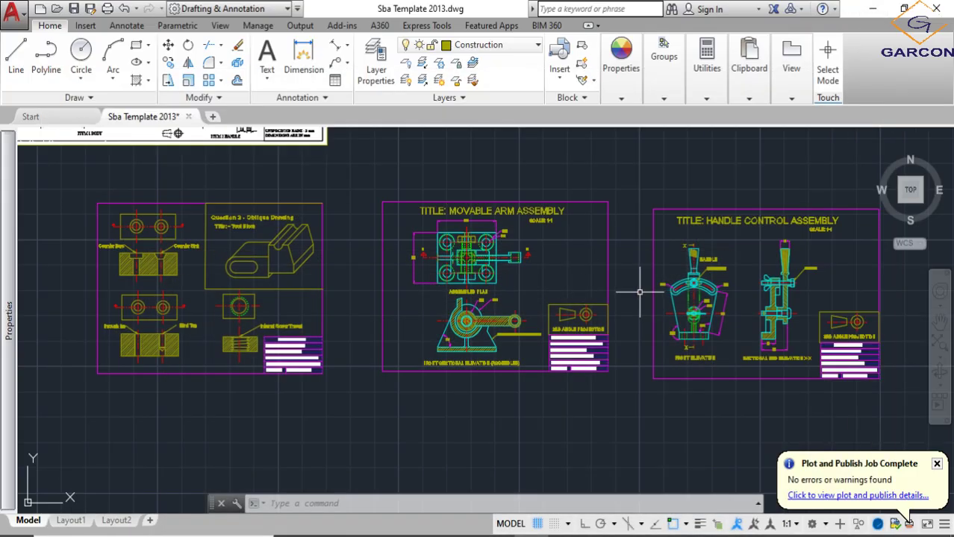
# - Centre the Handle Control sheet and start a DWG To PDF plot on ISO A2 paper
pyautogui.moveTo(638, 287); pyautogui.dragTo(437, 256, button='middle')
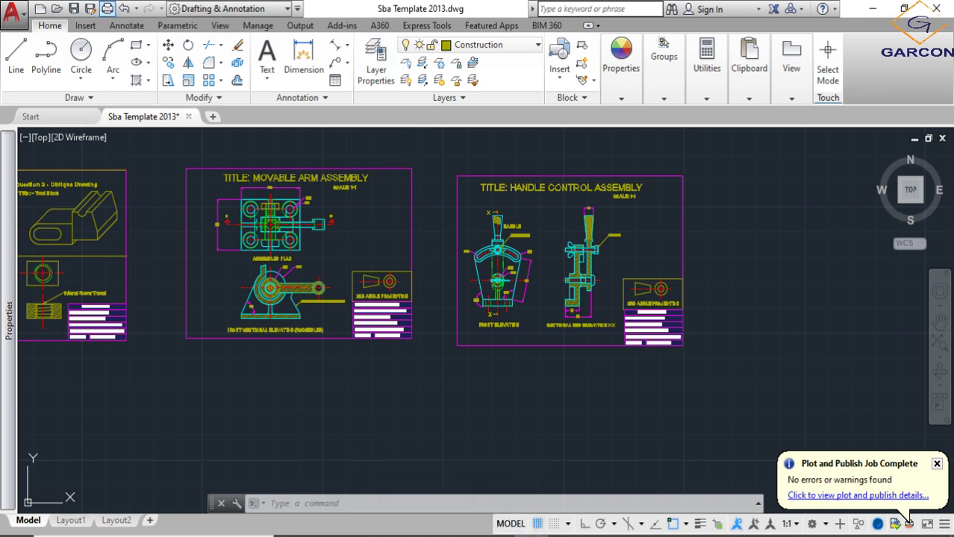
pyautogui.click(107, 8)
pyautogui.click(418, 164)
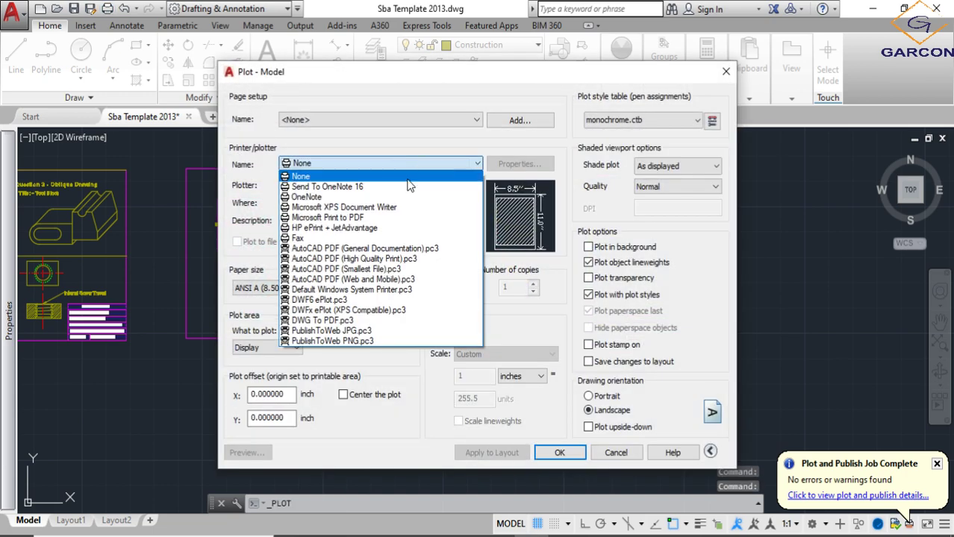
pyautogui.click(332, 321)
pyautogui.click(357, 288)
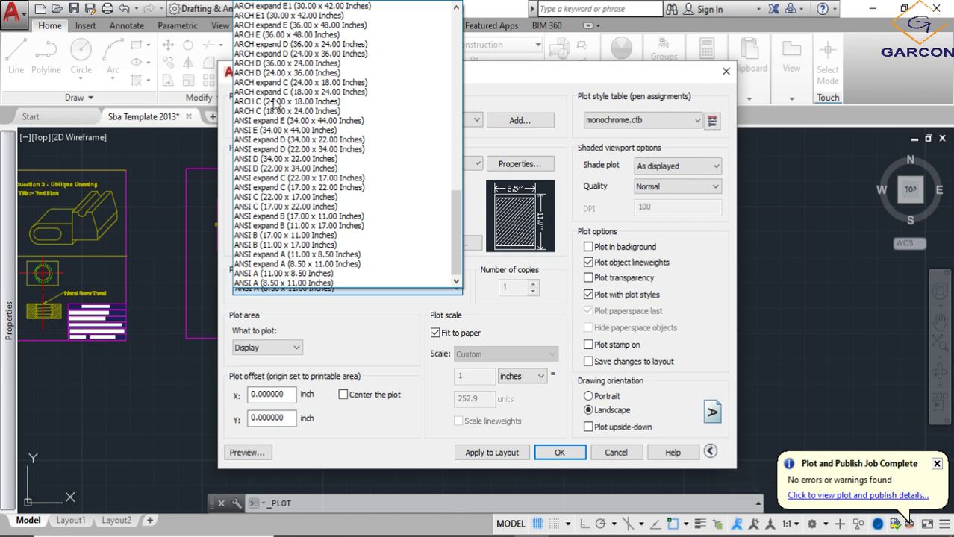
pyautogui.scroll(2, 263, 60)
pyautogui.scroll(2, 263, 58)
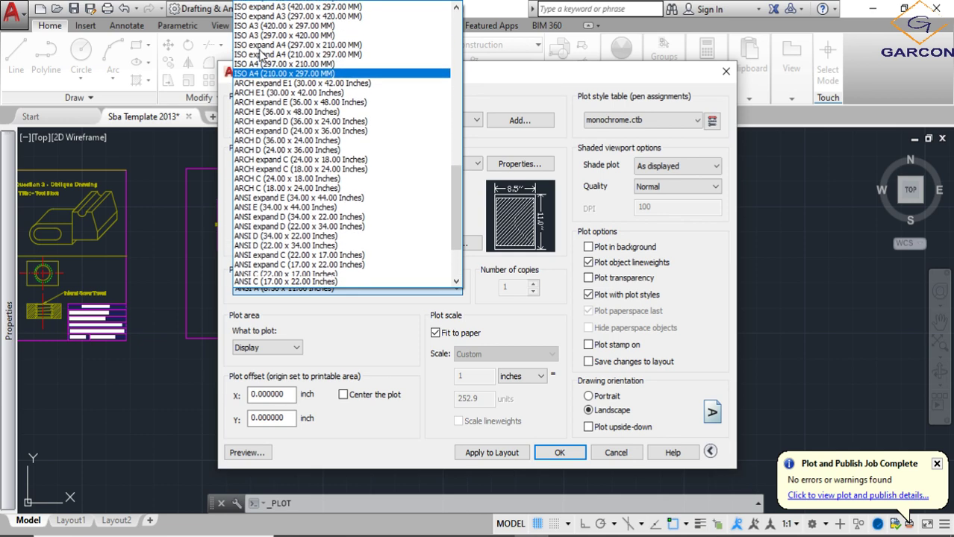
pyautogui.scroll(2, 263, 58)
pyautogui.click(268, 35)
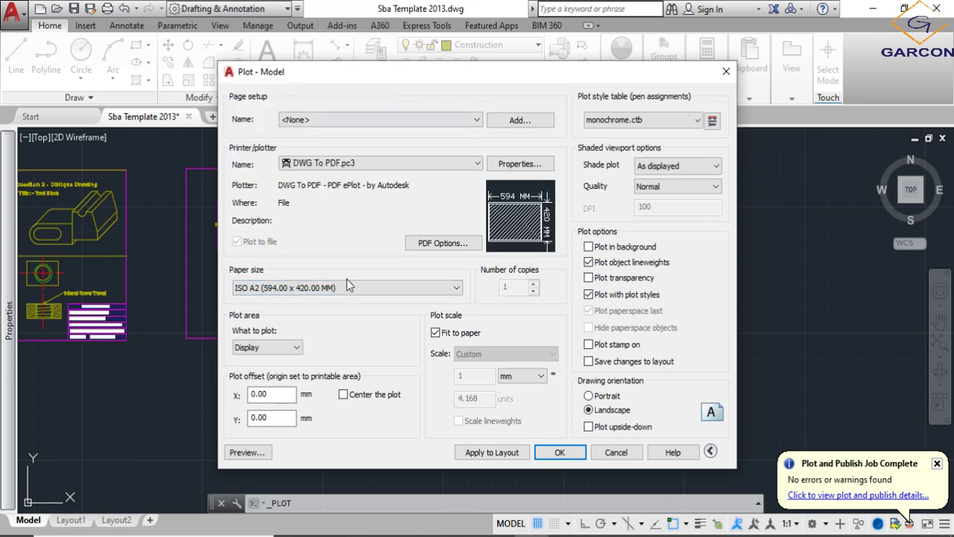
pyautogui.click(296, 348)
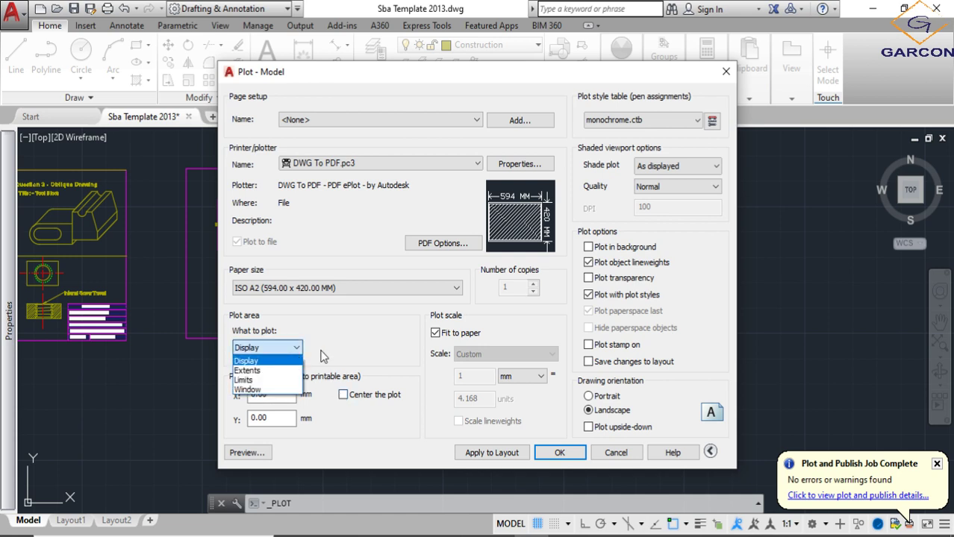
pyautogui.click(397, 292)
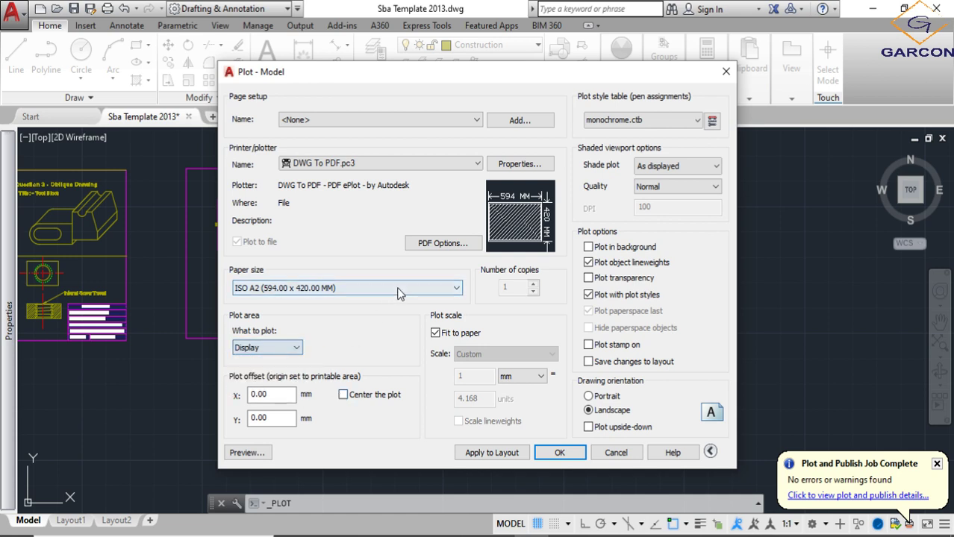
# - Reconfirm DWG To PDF with ISO A2 (594 x 420 MM) paper and choose Window as the plot area
pyautogui.click(426, 164)
pyautogui.click(351, 320)
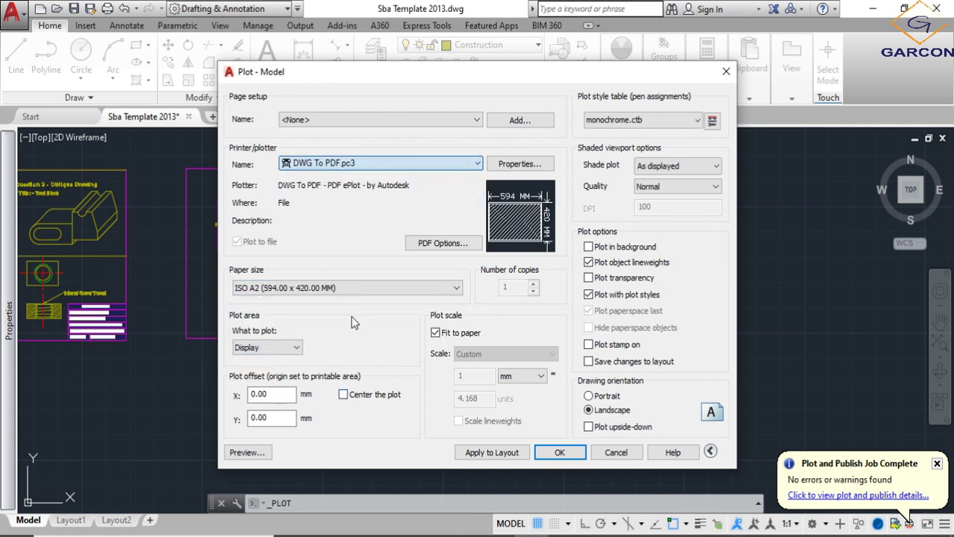
pyautogui.click(343, 288)
pyautogui.scroll(2, 246, 45)
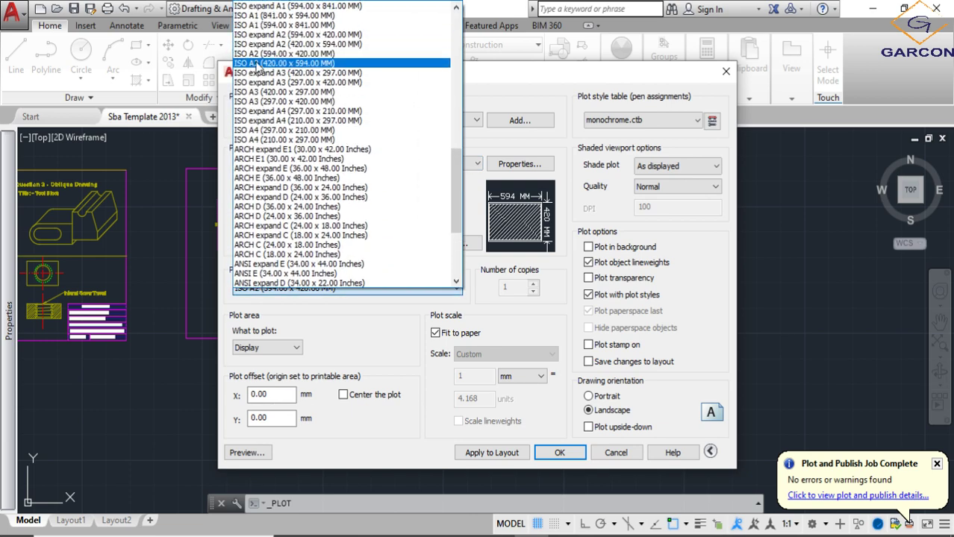
pyautogui.click(261, 66)
pyautogui.click(294, 352)
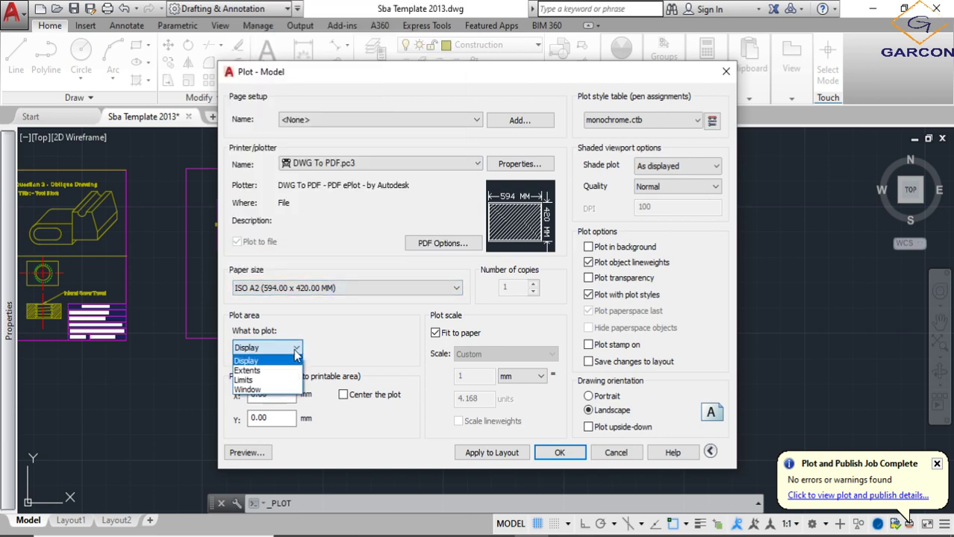
pyautogui.click(253, 389)
# - Window the whole Handle Control Assembly sheet, centre the plot on the A2 page, and preview it
pyautogui.click(456, 177)
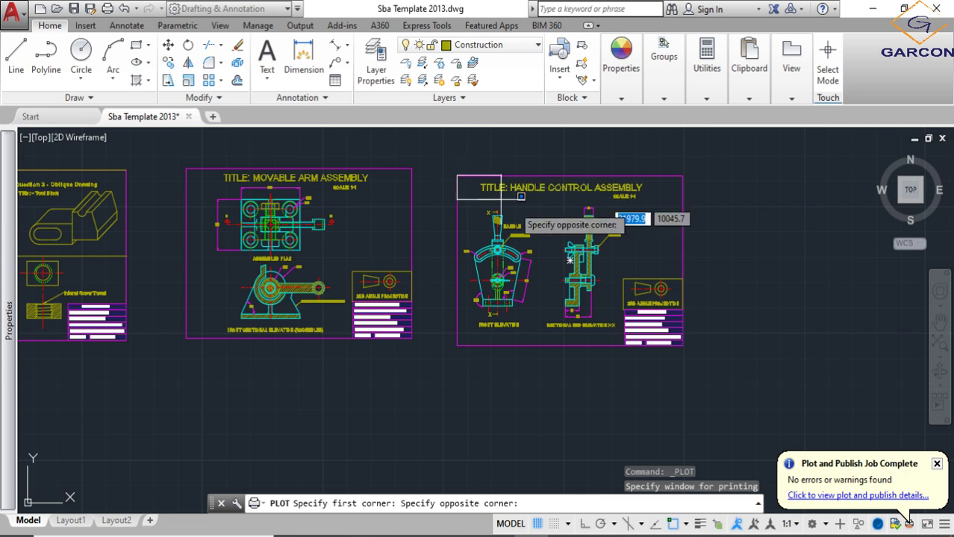
pyautogui.scroll(2, 672, 344)
pyautogui.scroll(1, 675, 332)
pyautogui.click(680, 311)
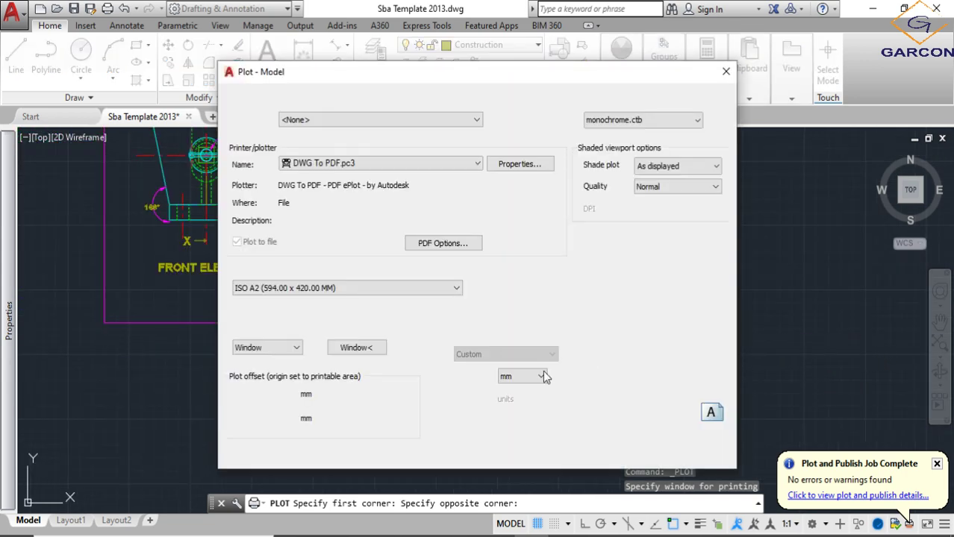
pyautogui.click(341, 398)
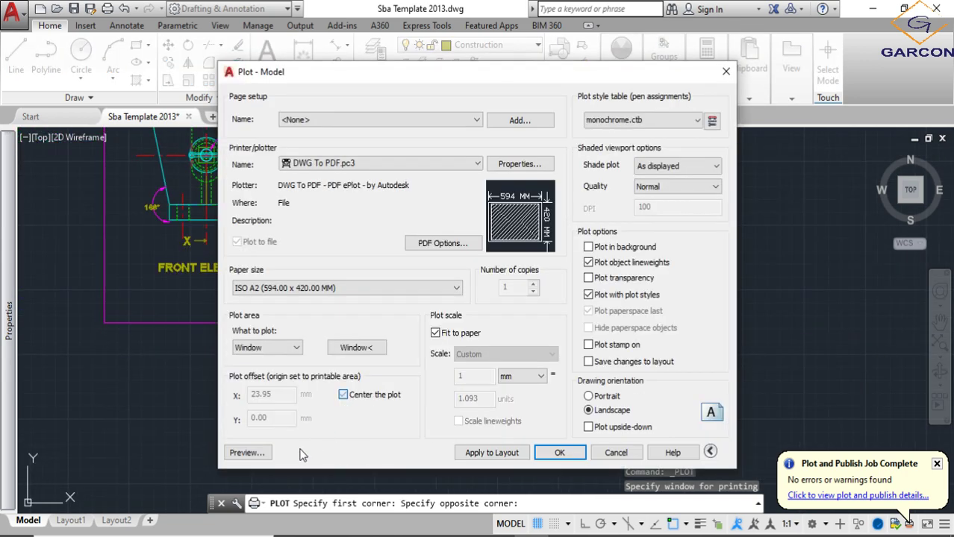
pyautogui.click(247, 453)
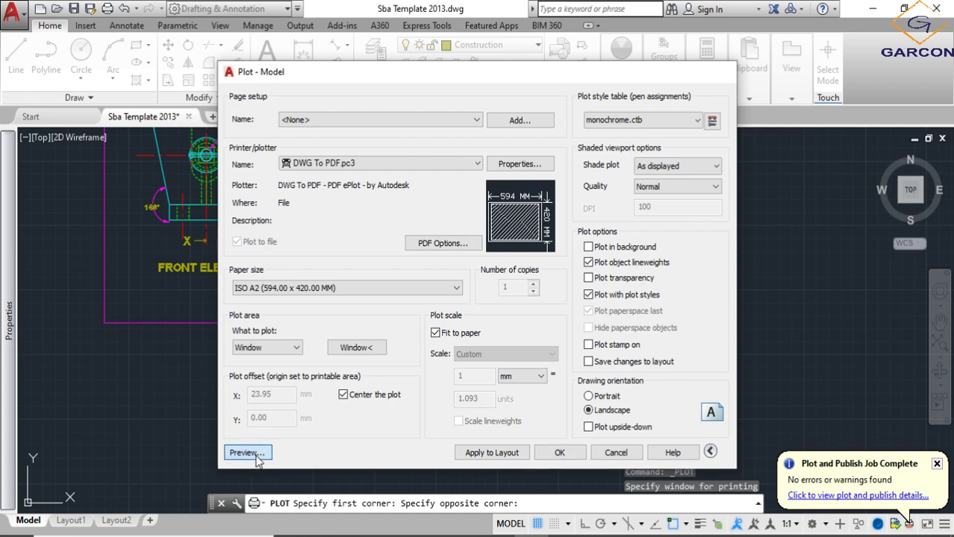
pyautogui.scroll(2, 496, 328)
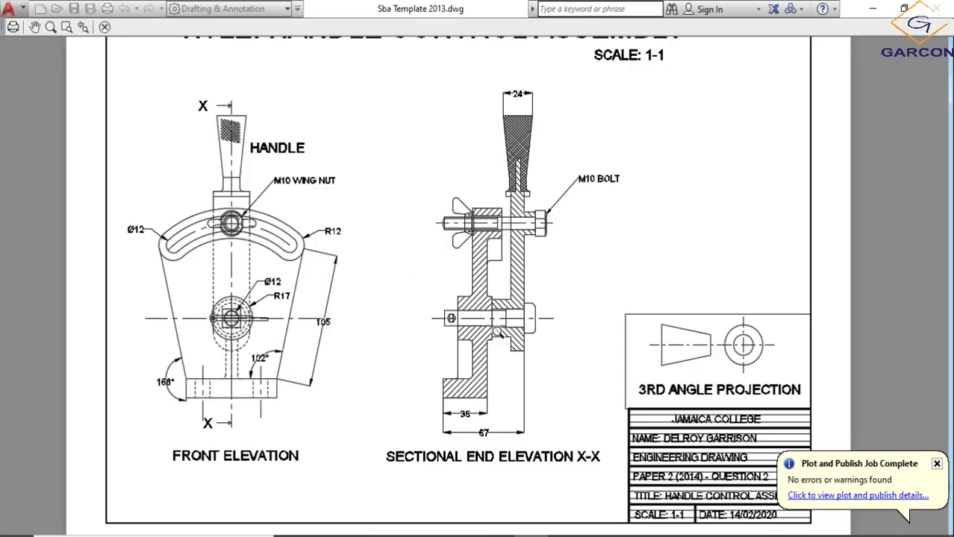
pyautogui.scroll(4, 504, 321)
pyautogui.scroll(-2, 509, 310)
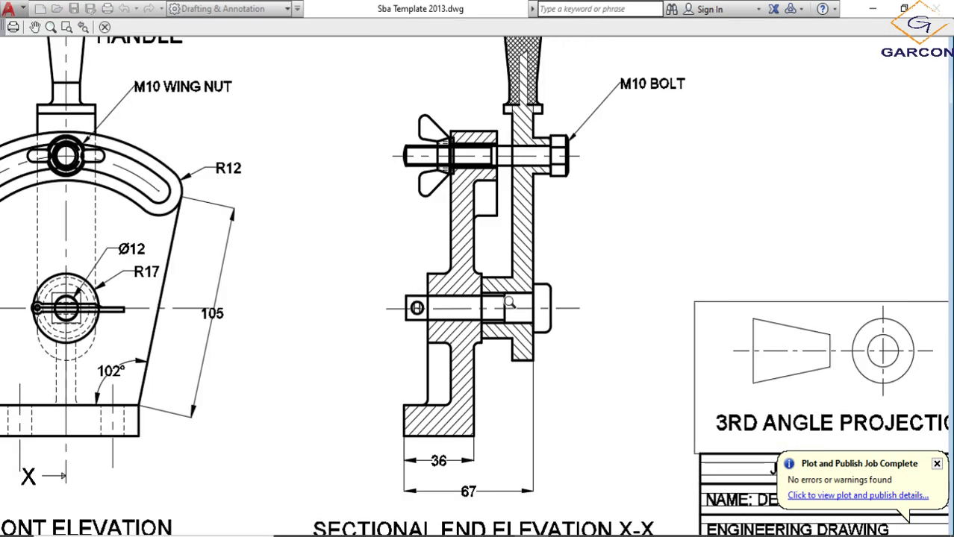
pyautogui.scroll(-2, 509, 310)
pyautogui.scroll(3, 321, 312)
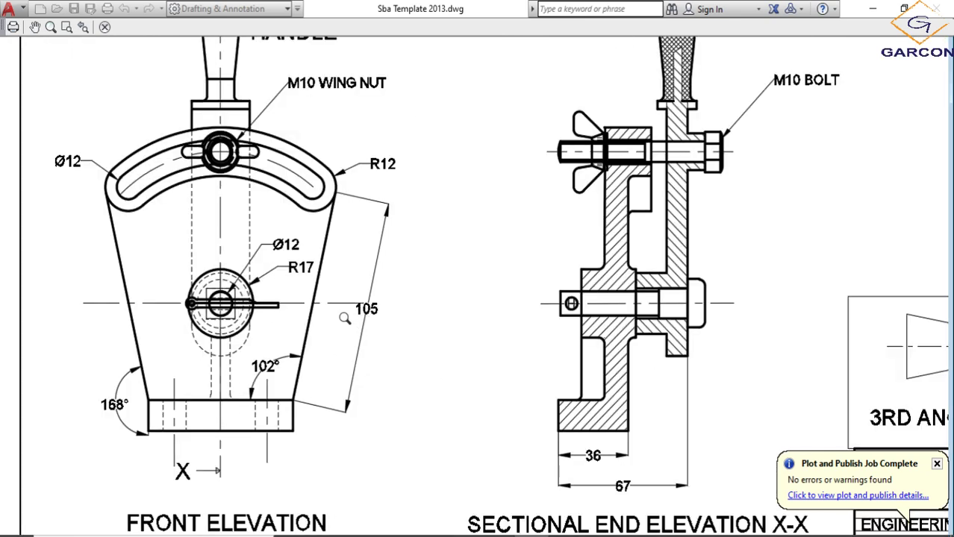
pyautogui.scroll(2, 294, 306)
pyautogui.scroll(-3, 294, 306)
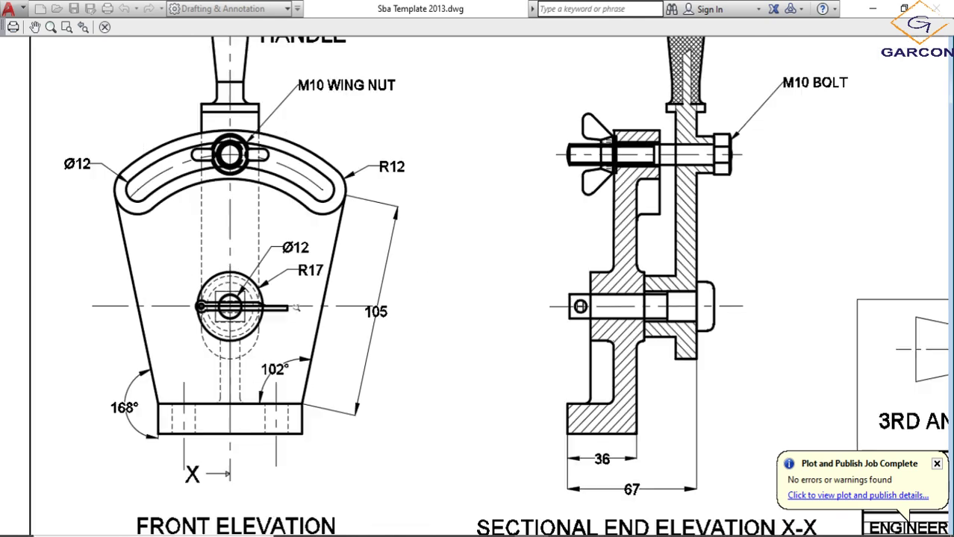
pyautogui.scroll(-2, 306, 315)
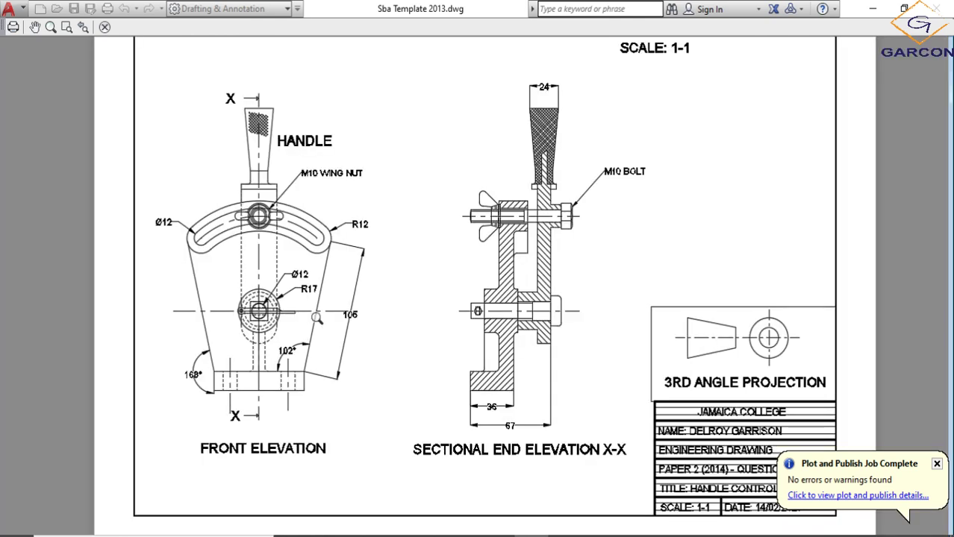
pyautogui.scroll(-2, 316, 317)
pyautogui.press('Escape')
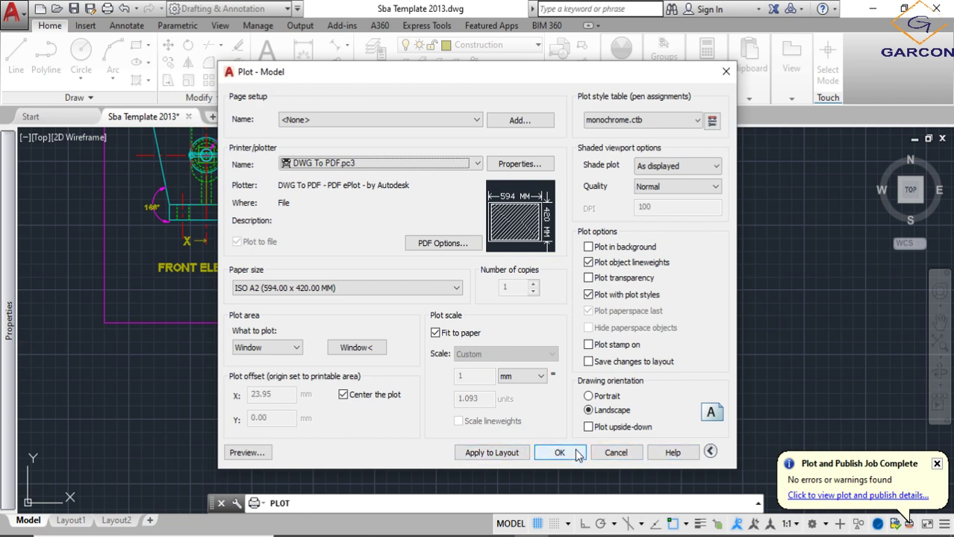
# - Accept the plot settings, enter the file name 'QUESTION 2 PAPER 2 - 2014', and save the PDF
pyautogui.click(571, 453)
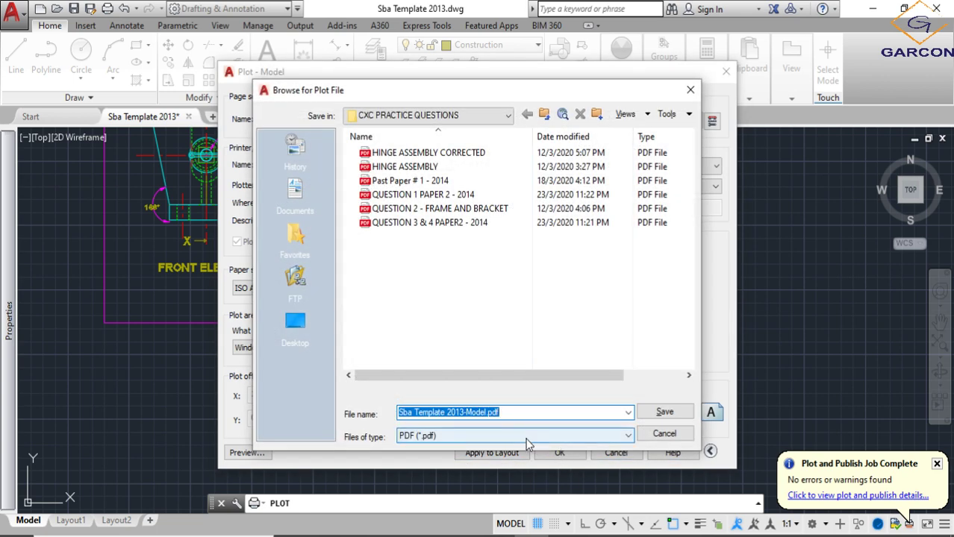
pyautogui.write('QU')
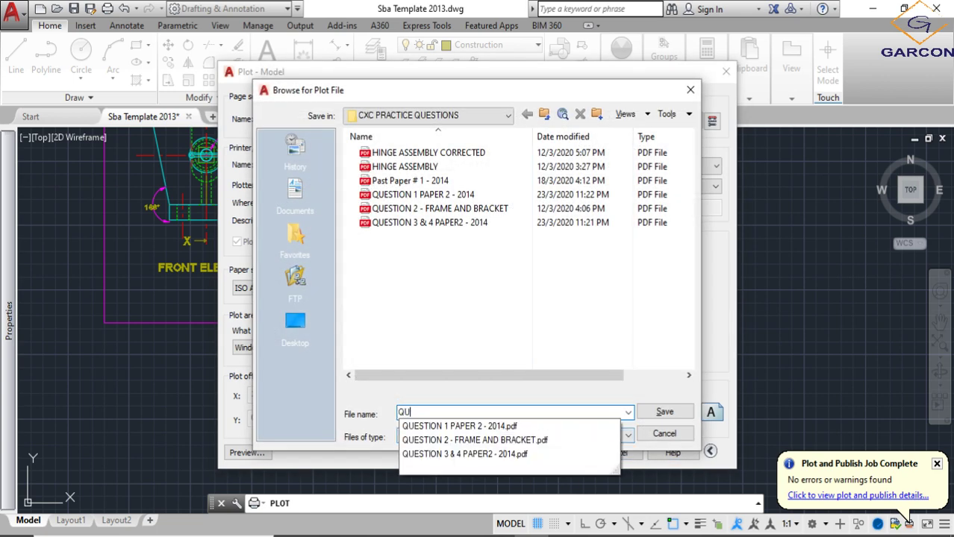
pyautogui.write('ESTIO')
pyautogui.write('N')
pyautogui.write(' 4')
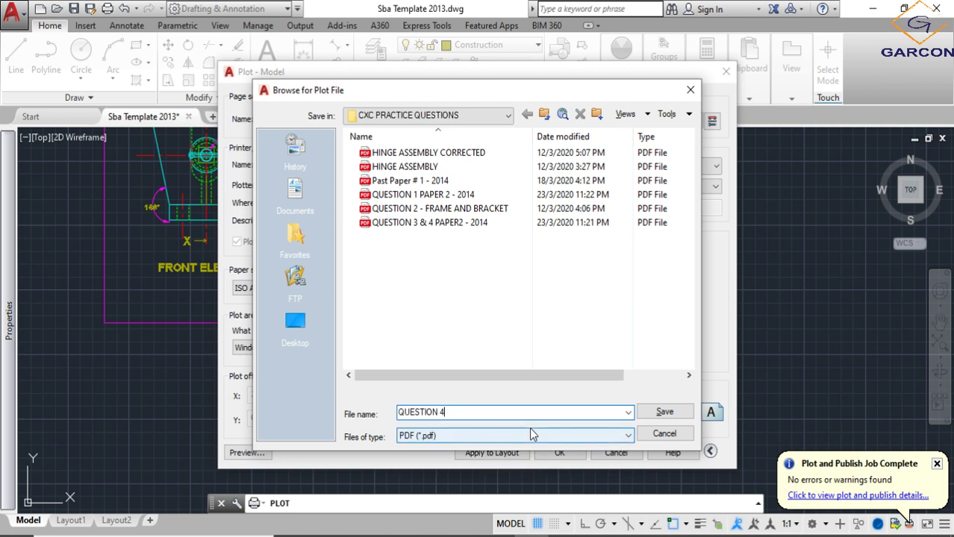
pyautogui.press('BackSpace')
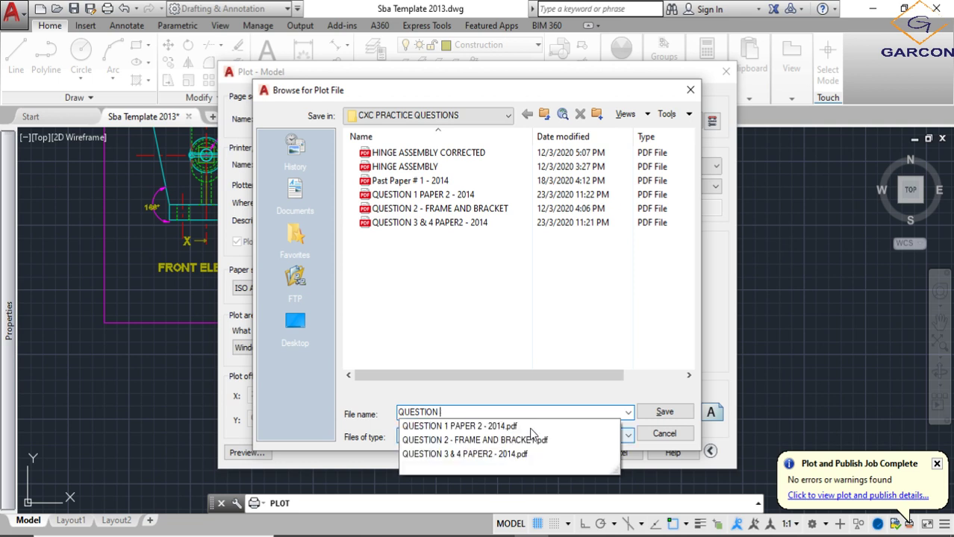
pyautogui.write('2')
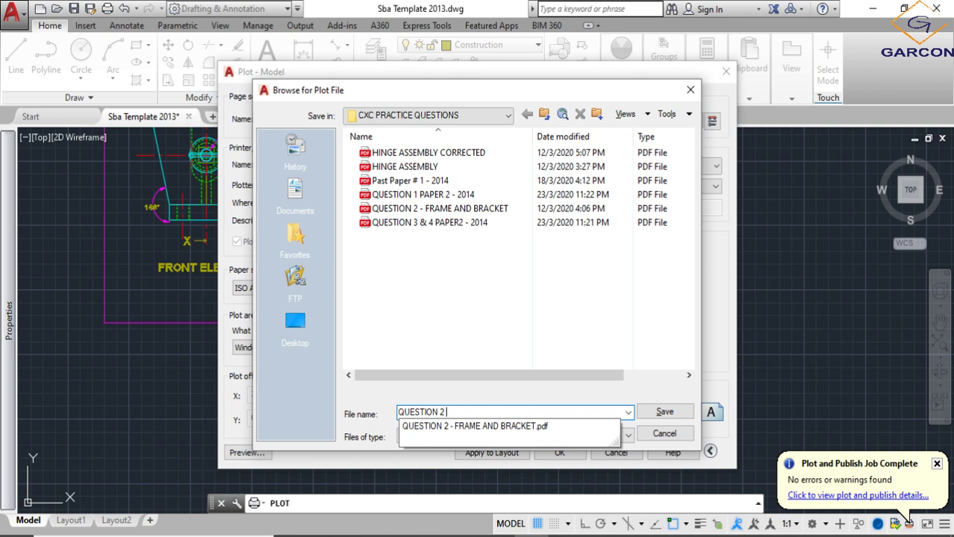
pyautogui.write(' PA')
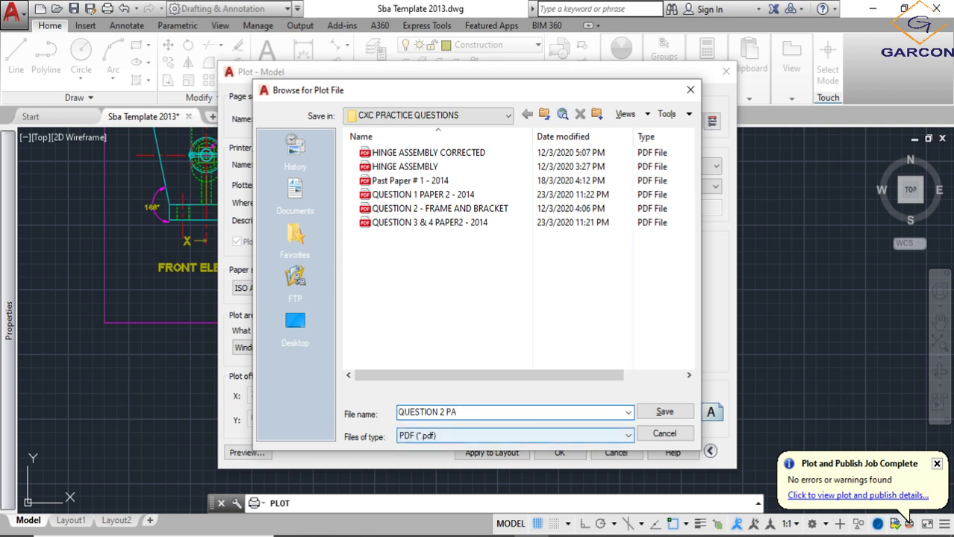
pyautogui.write('PER 2')
pyautogui.write(' 2014')
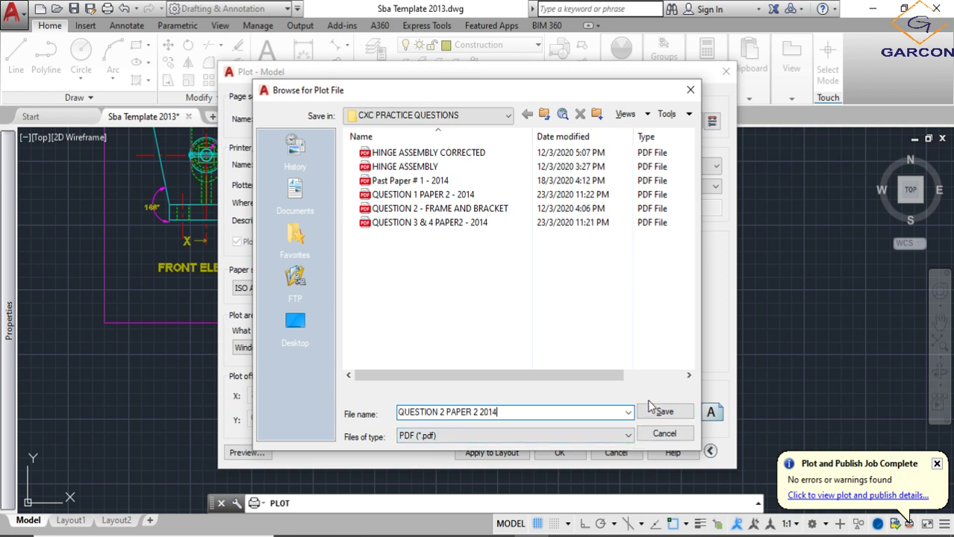
pyautogui.click(477, 412)
pyautogui.write('0')
pyautogui.press('BackSpace')
pyautogui.write('-')
pyautogui.click(661, 415)
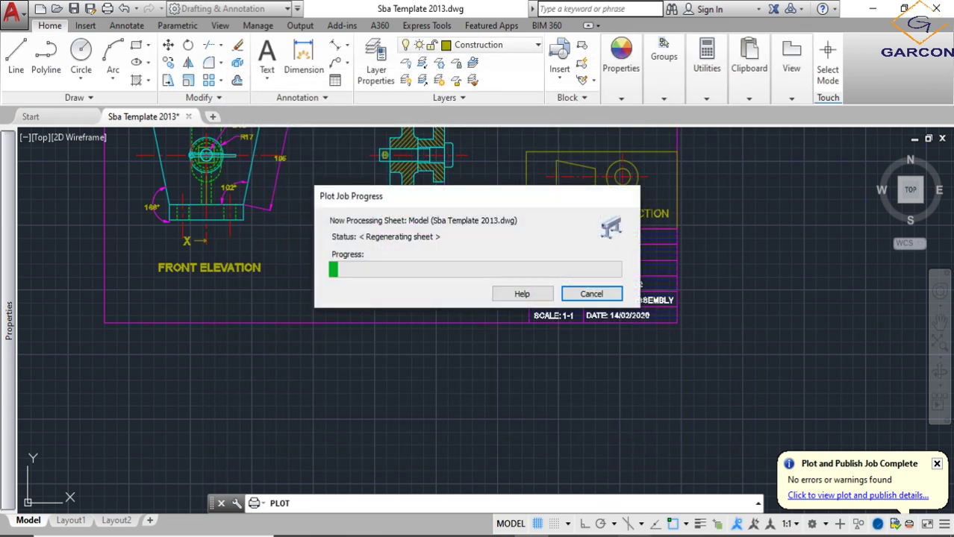